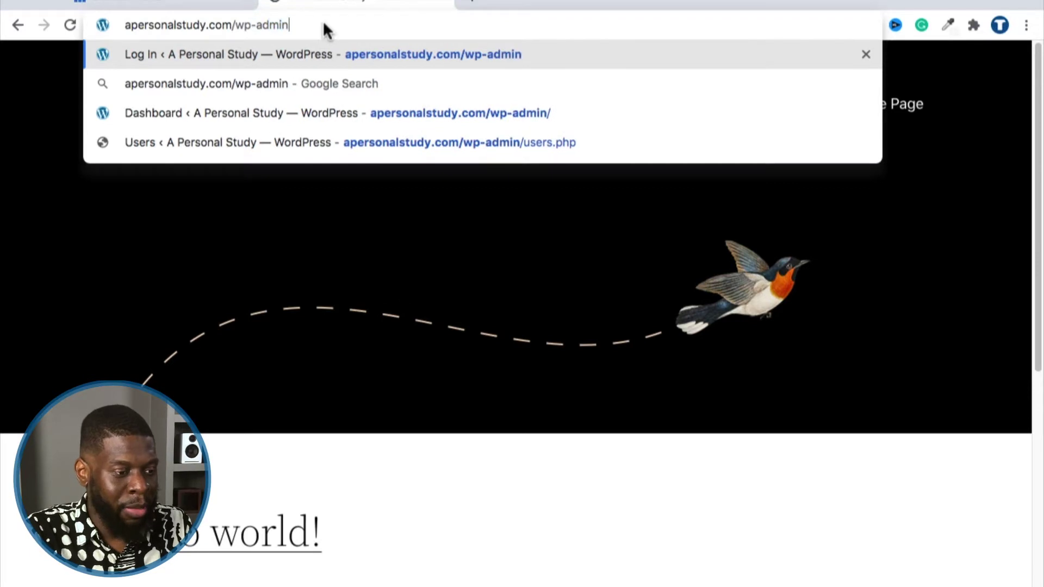
Step: Log in to wp-admin with the site's username and password to reach the Dashboard
key("Return")
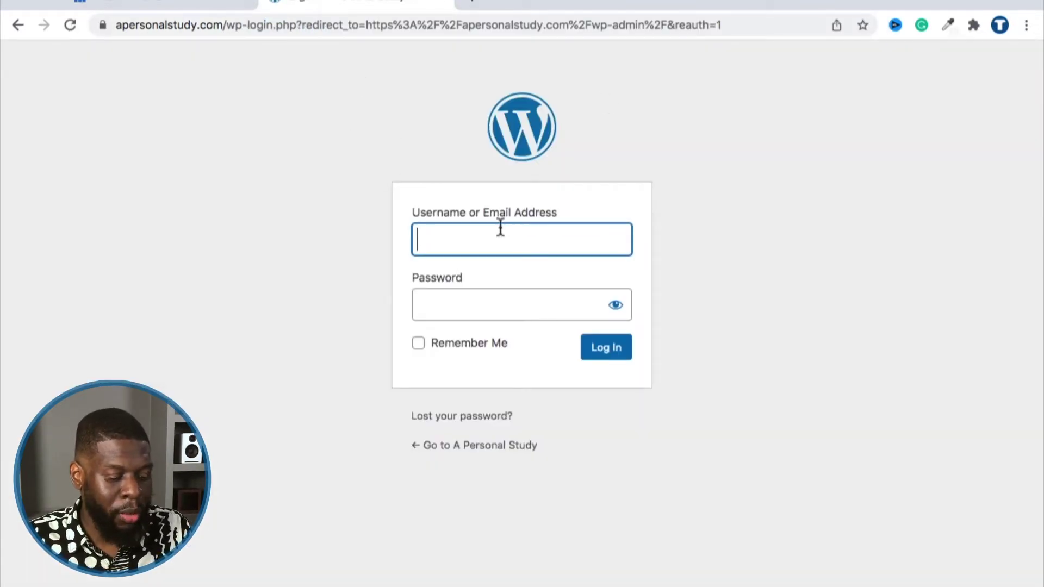
type("aperson")
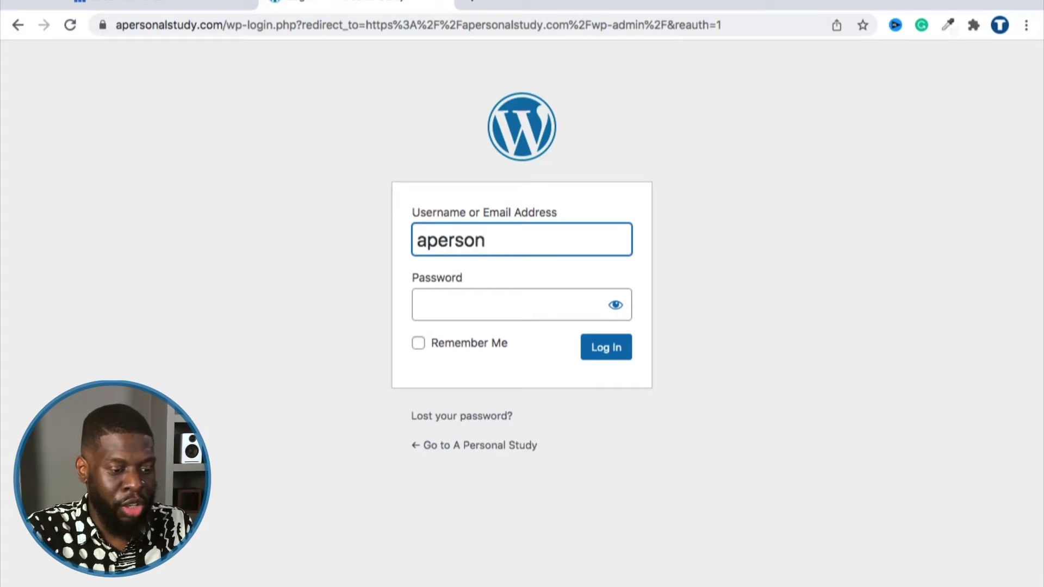
type("alstu")
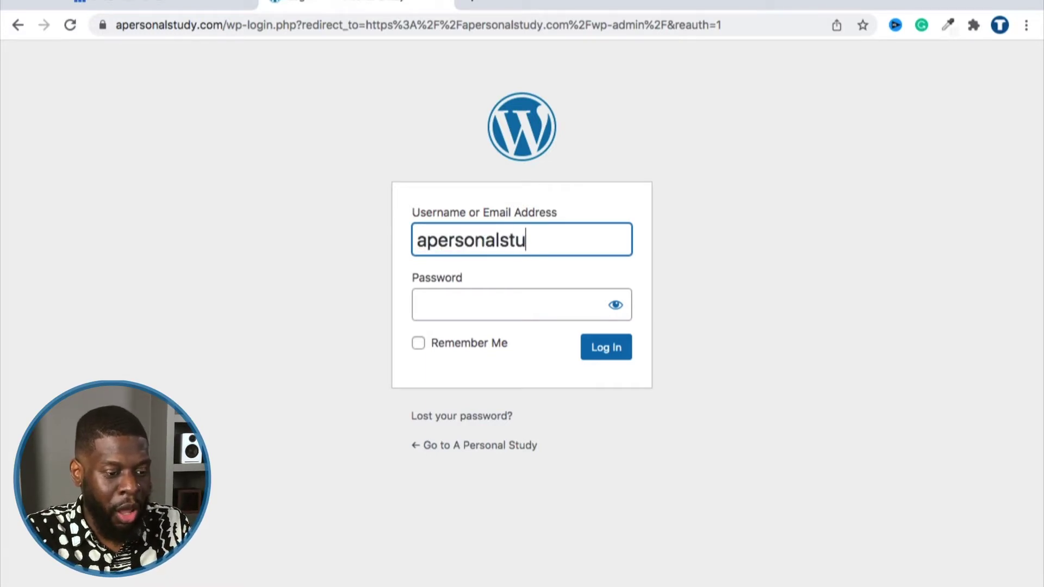
type("dy")
key("Tab")
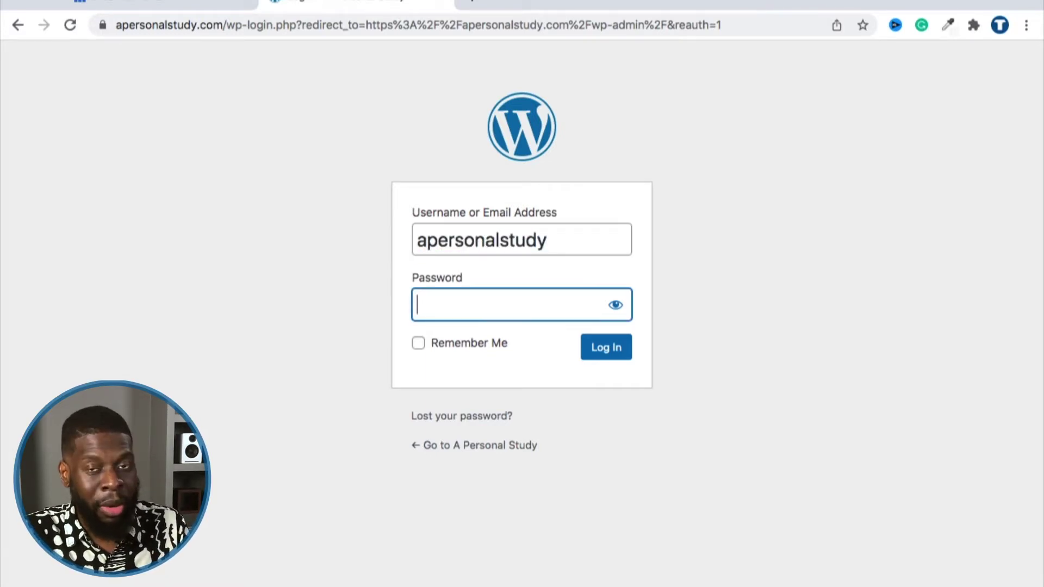
type("••••••••••••••")
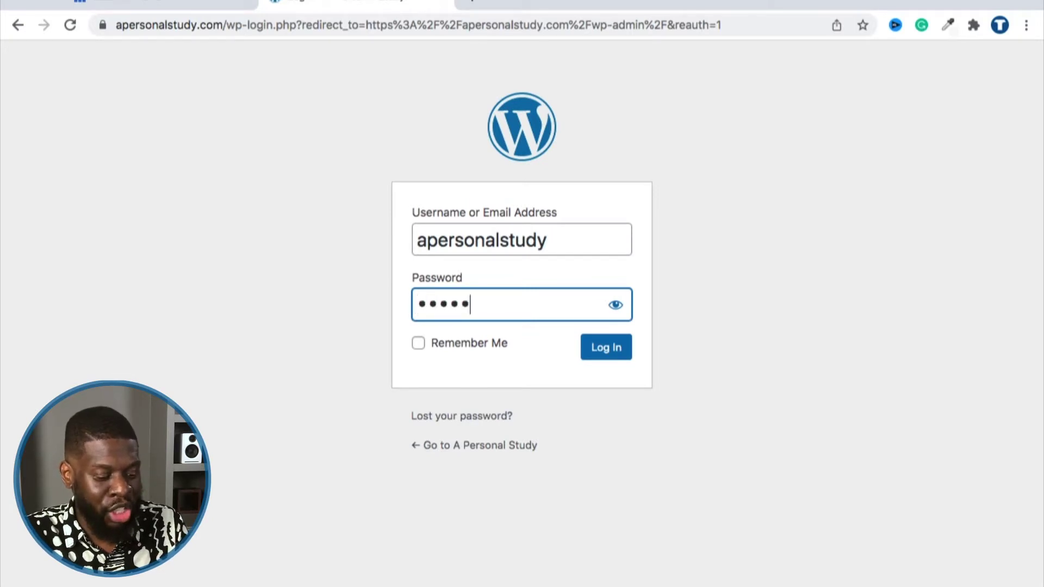
key("Return")
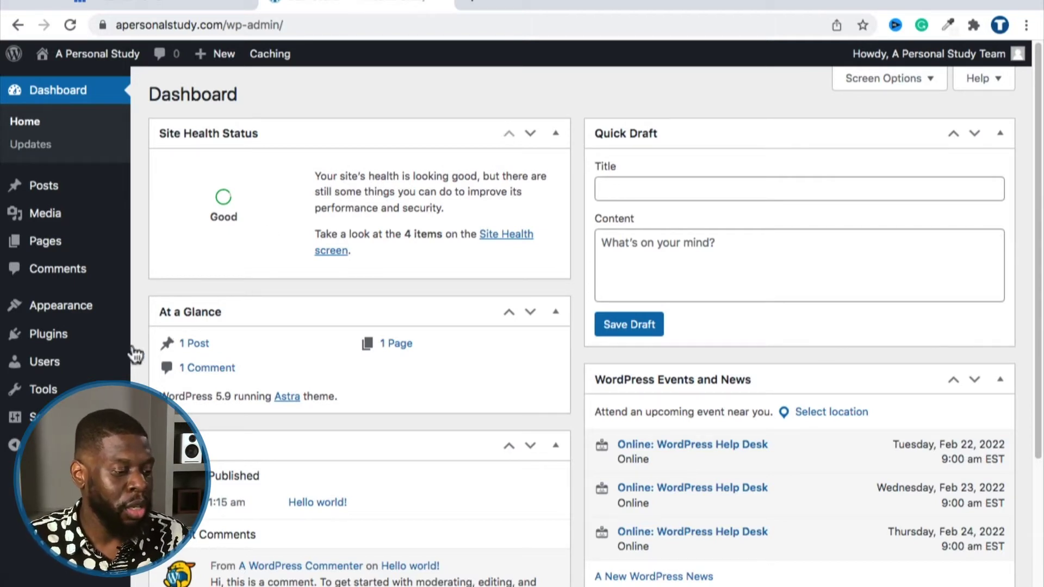
Step: Find Akismet Spam Protection (5+ Million installations) on Add Plugins, then install and activate it
mouse_move(59, 342)
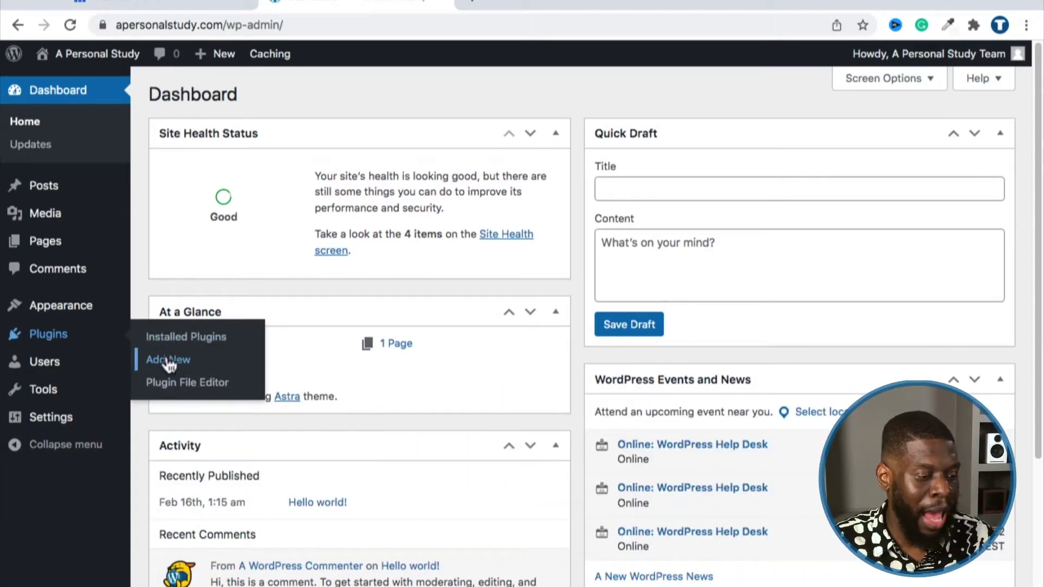
left_click(169, 360)
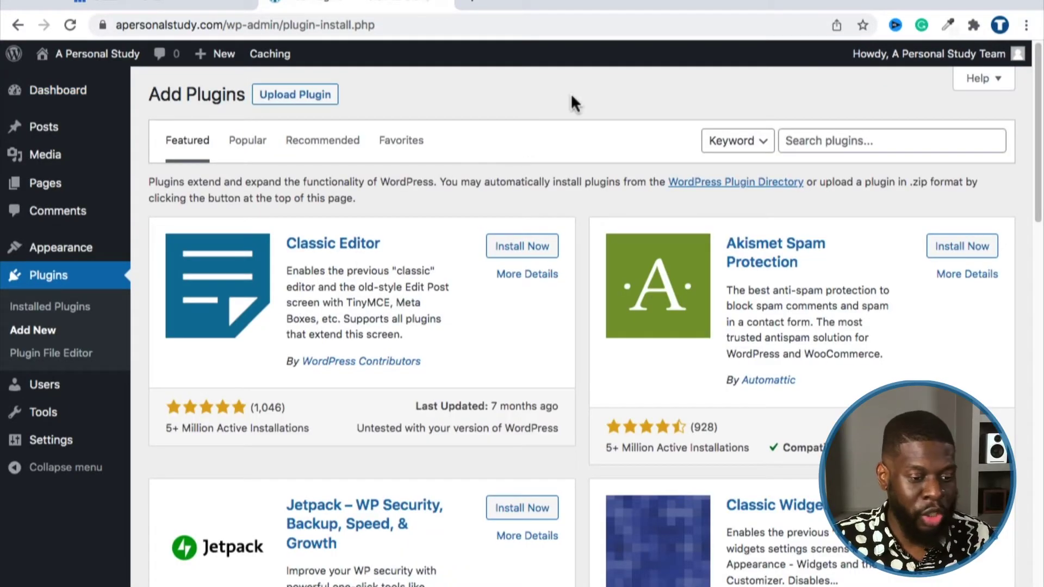
scroll(578, 118, "down", 1)
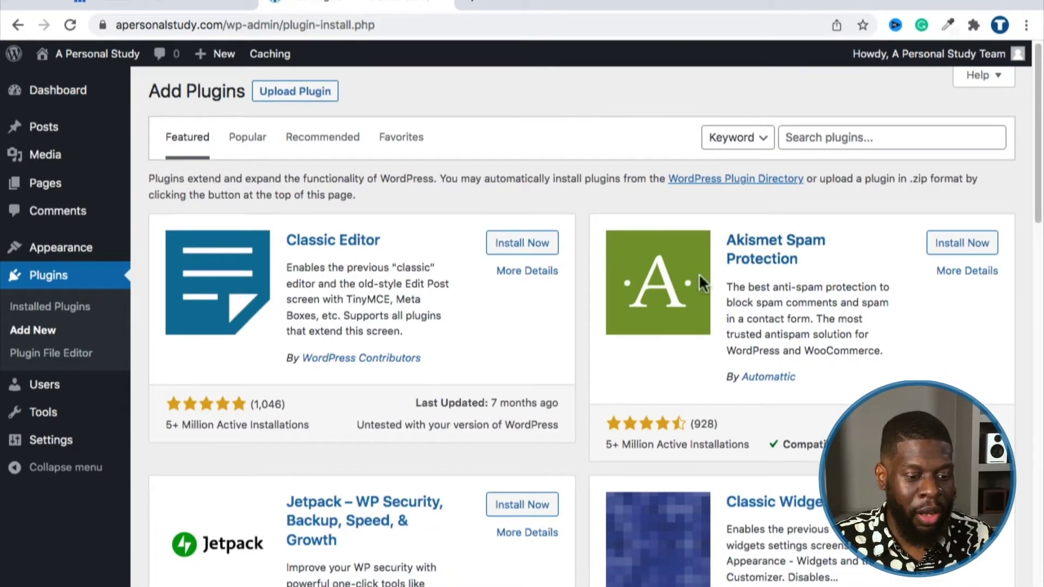
left_click_drag(798, 261, 729, 237)
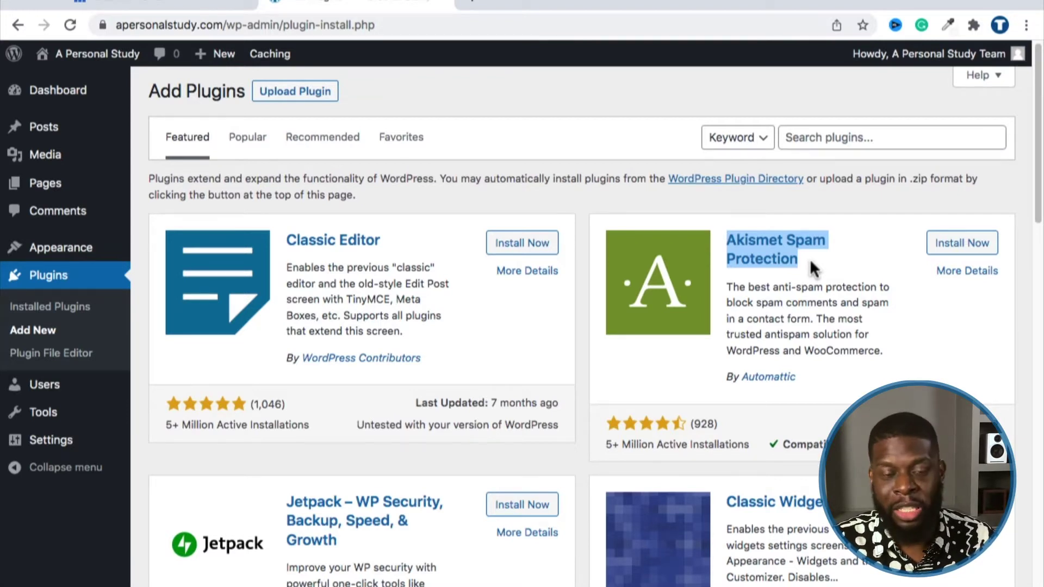
left_click(843, 206)
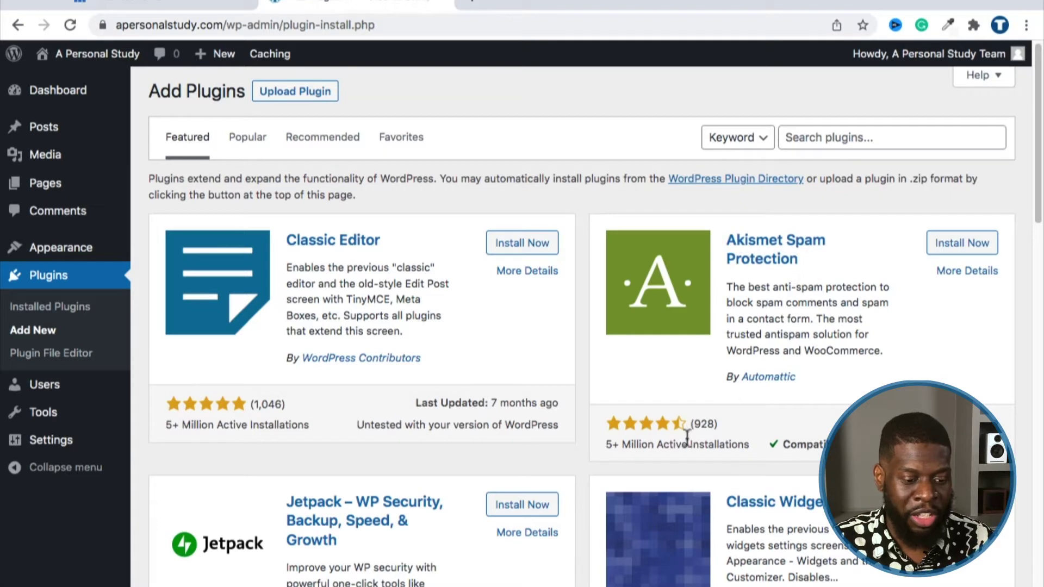
left_click_drag(606, 449, 667, 445)
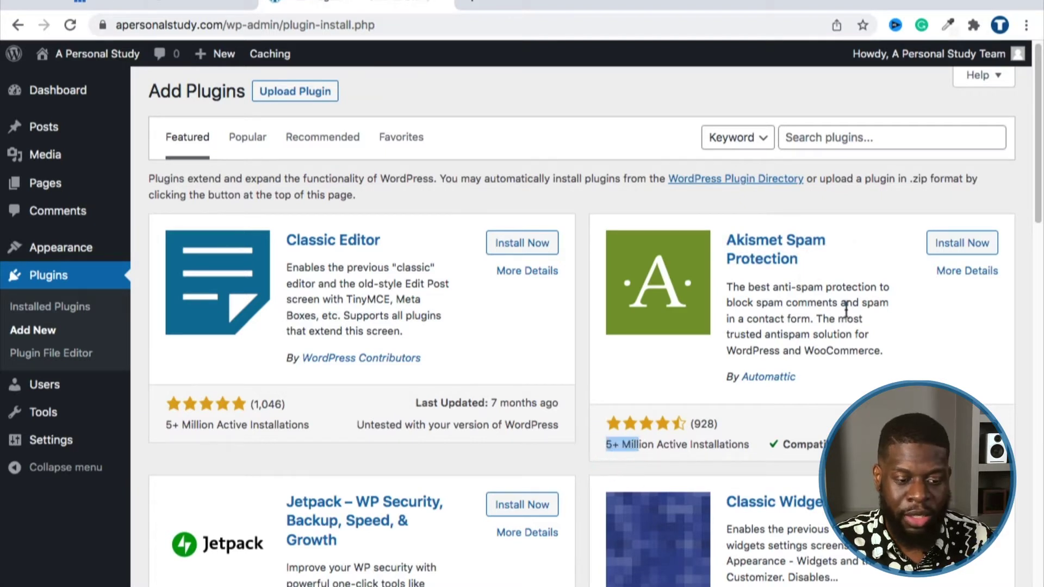
left_click(857, 202)
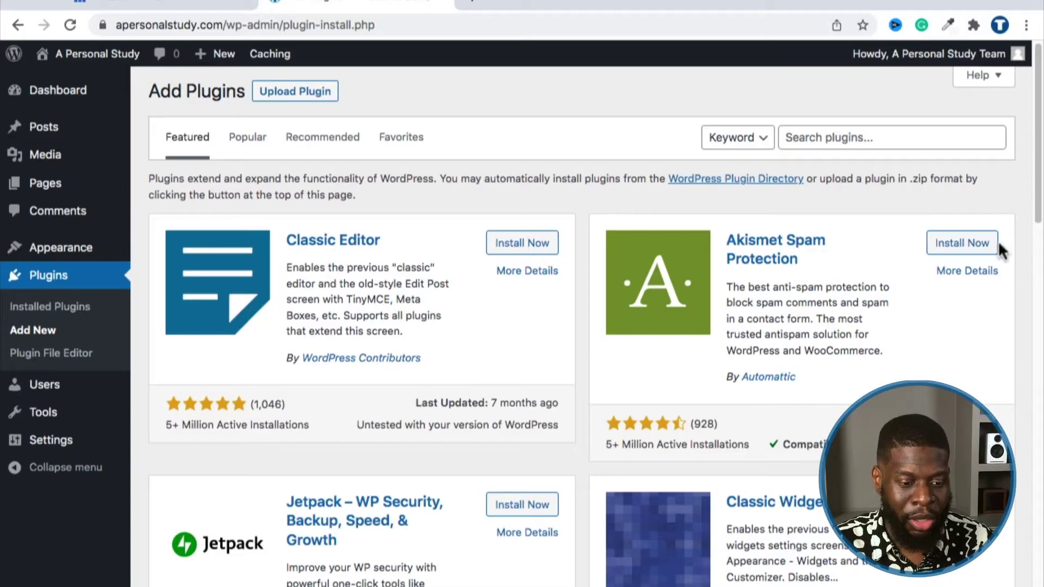
left_click(989, 249)
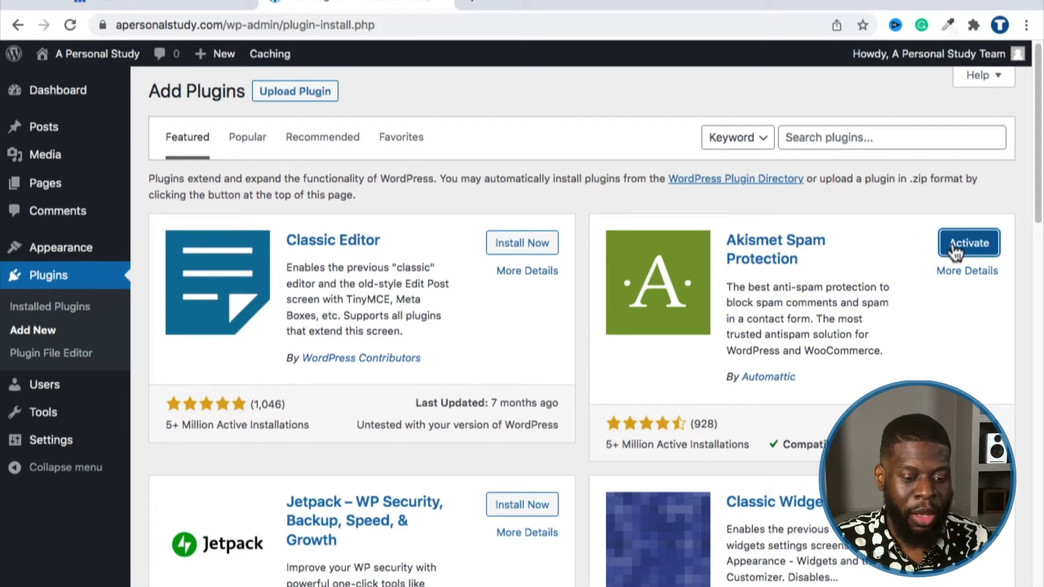
left_click(952, 246)
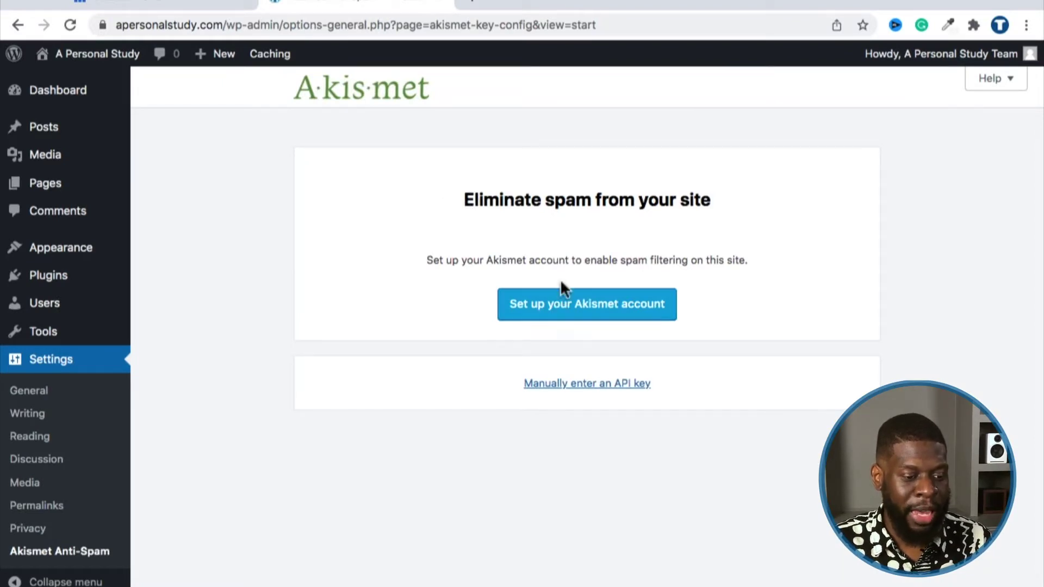
Step: Start Akismet account setup, pick the Personal plan and lower its price from $36 to $0/year
left_click(559, 305)
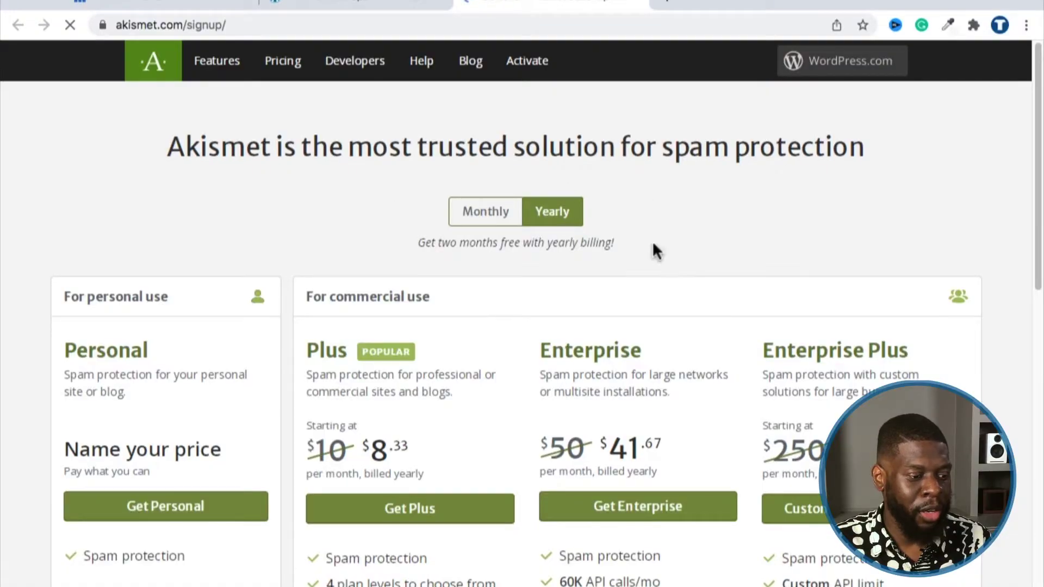
scroll(181, 205, "down", 2)
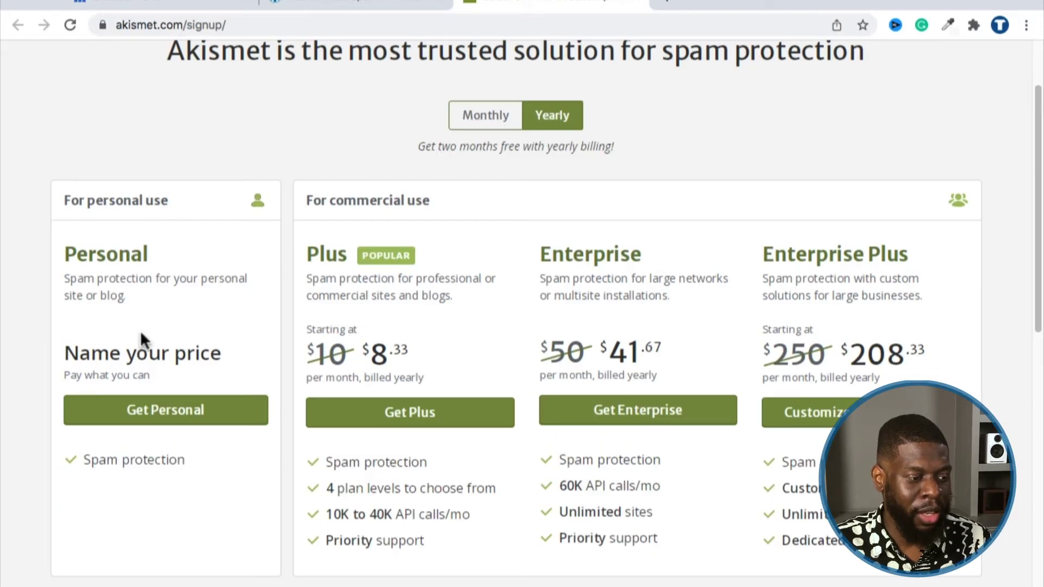
left_click(112, 403)
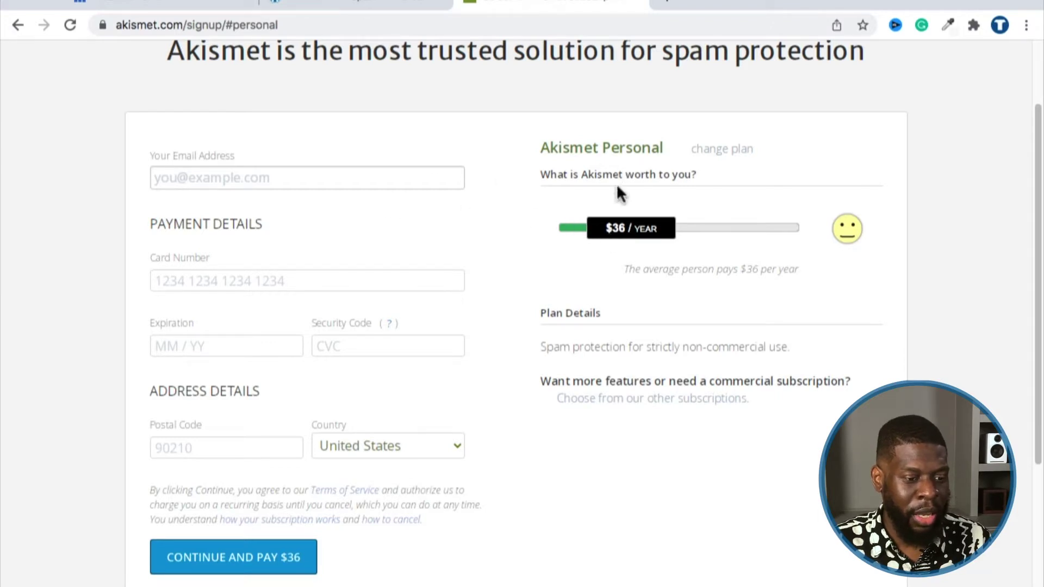
left_click(637, 239)
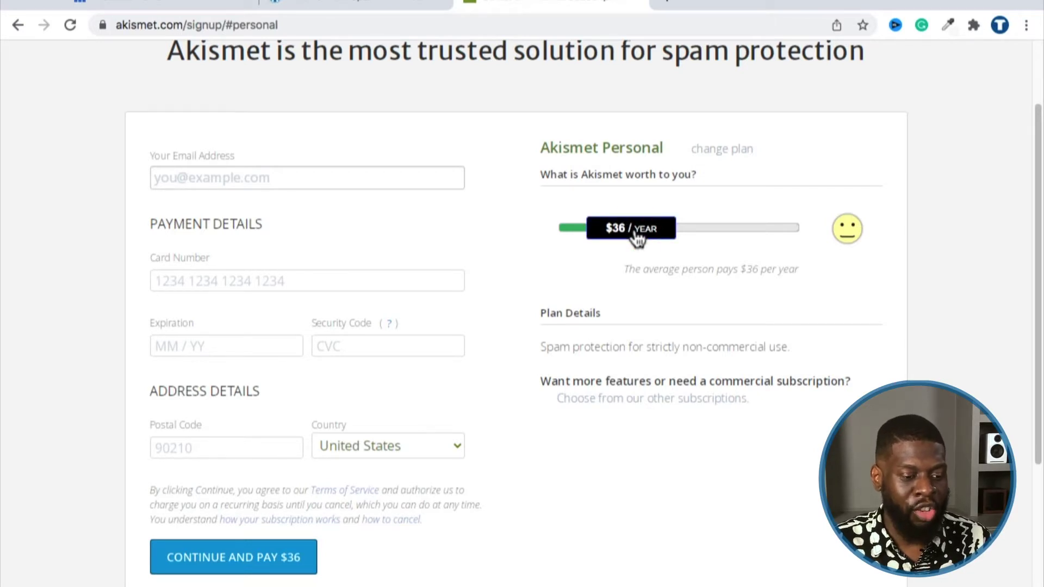
left_click_drag(637, 239, 523, 228)
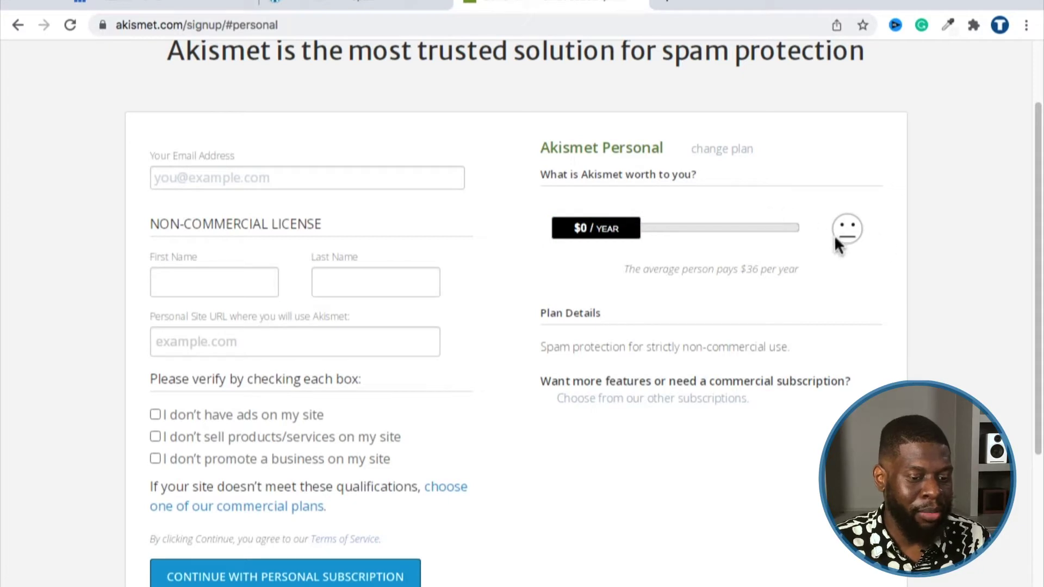
Step: Fill in the e-mail address, first and last name, and personal site URL on the licence form
left_click(240, 178)
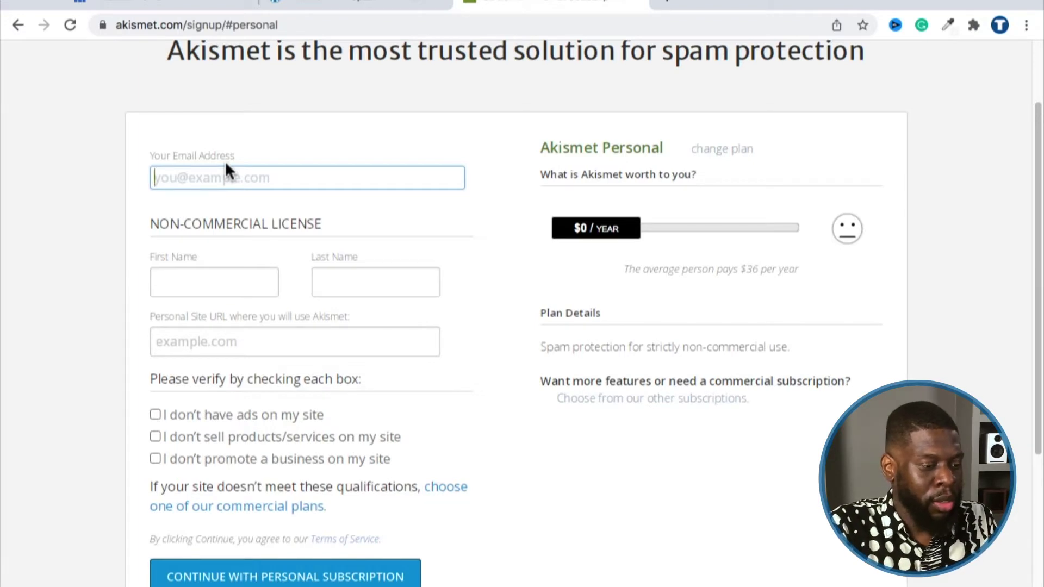
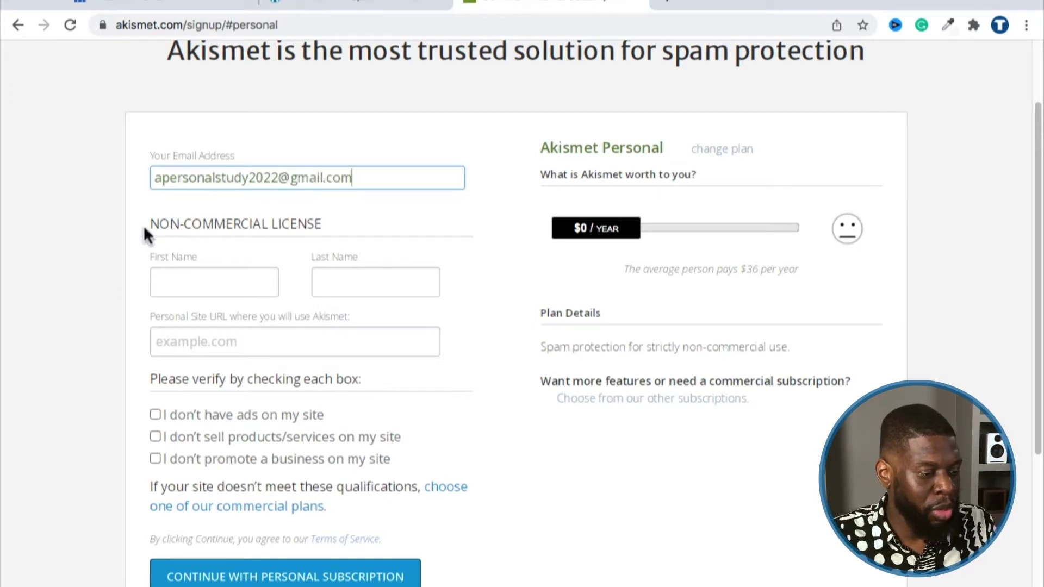
scroll(148, 230, "down", 1)
left_click(154, 260)
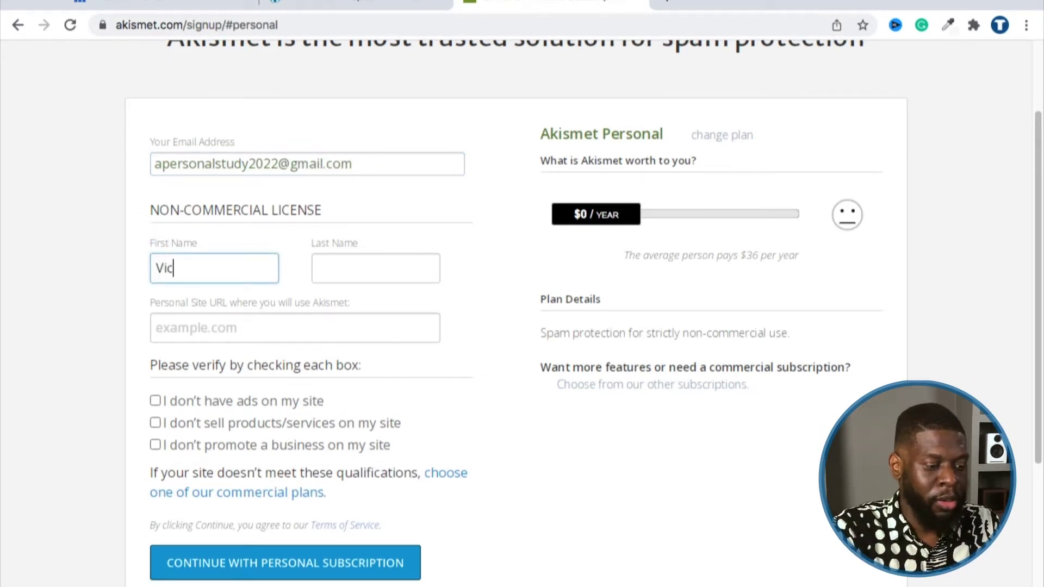
key("Tab")
key("Tab")
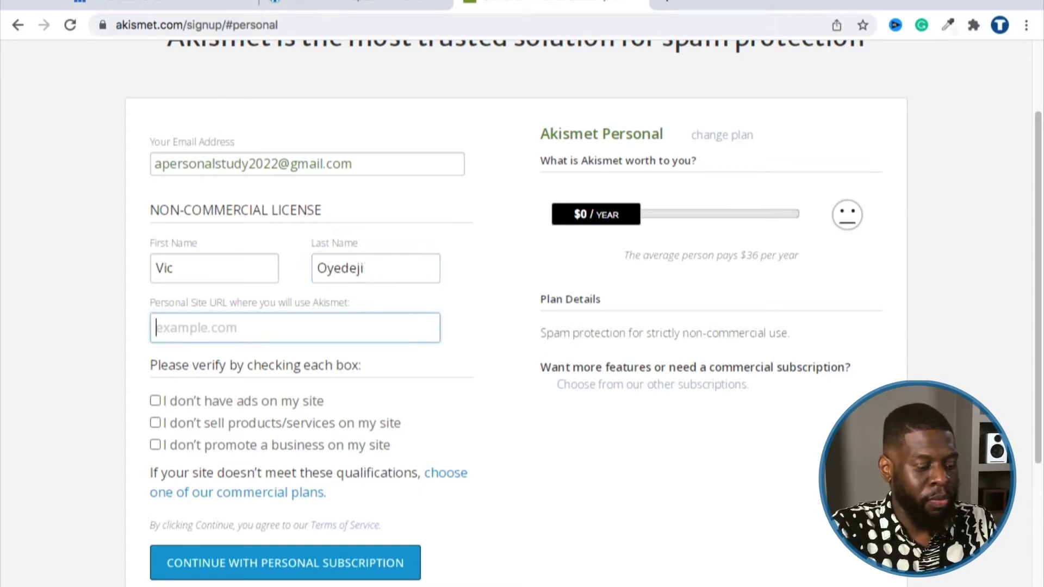
type("aperson")
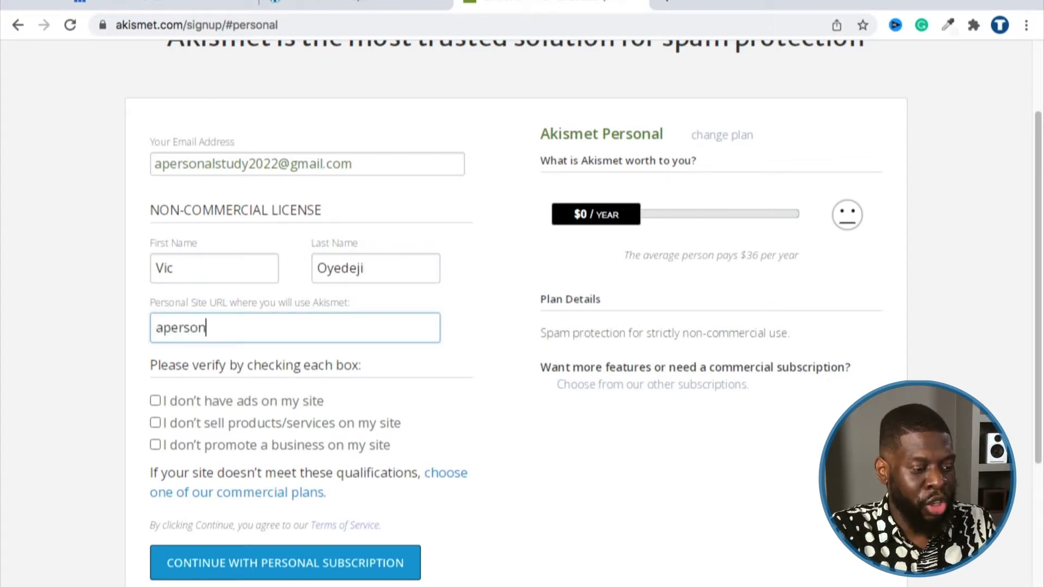
key("BackSpace")
key("BackSpace")
key("BackSpace")
key("BackSpace")
key("BackSpace")
key("BackSpace")
key("BackSpace")
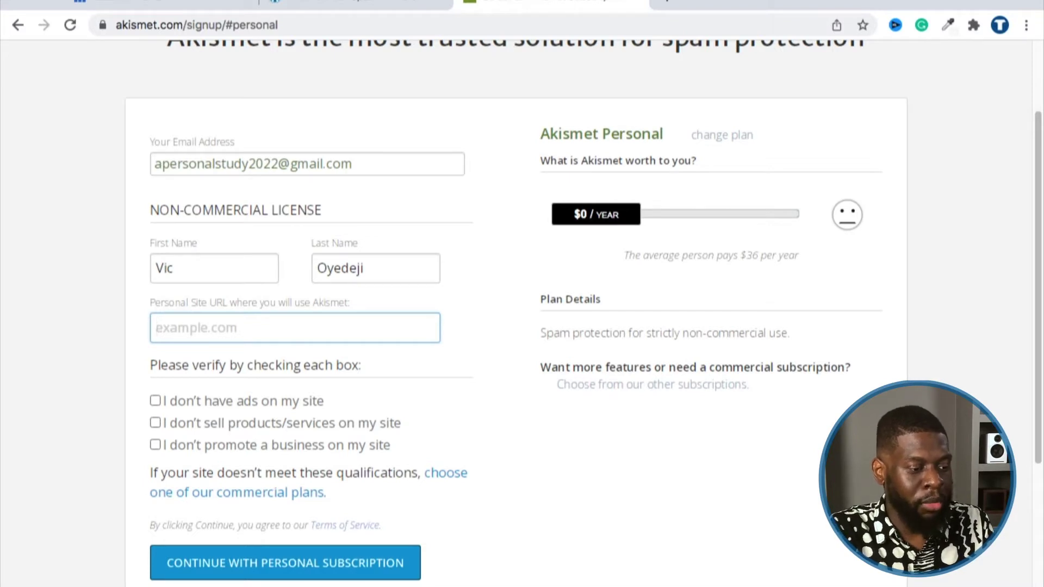
type("apersonalstudy")
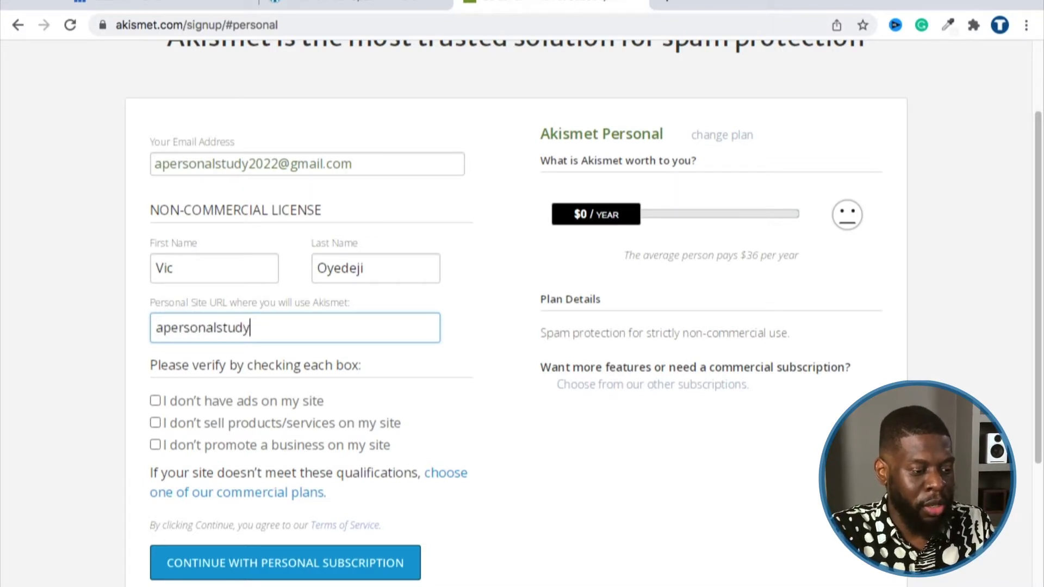
type(".com")
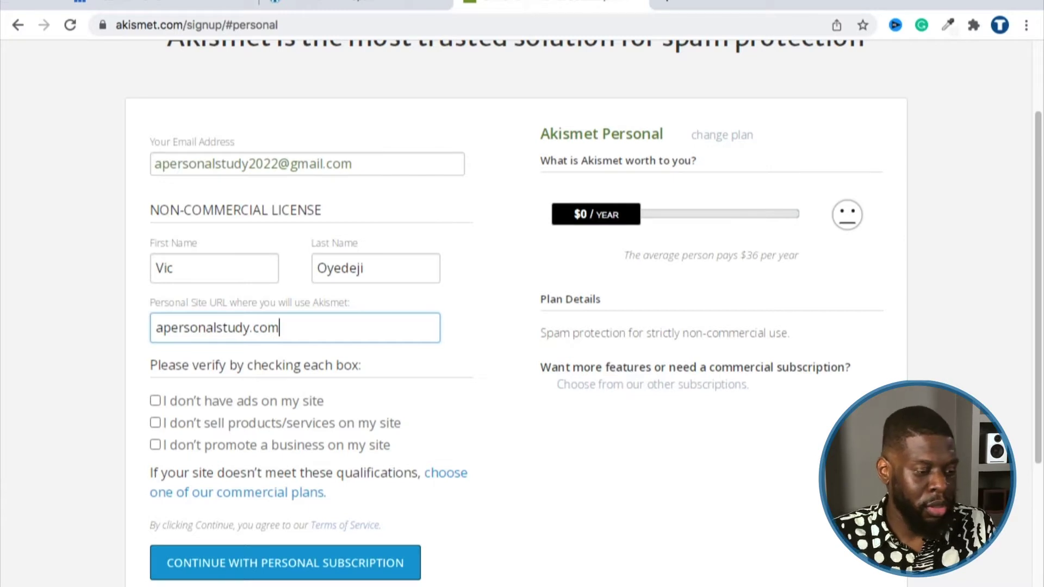
Step: Tick the non-commercial confirmation boxes and submit the Personal subscription signup
scroll(157, 282, "down", 3)
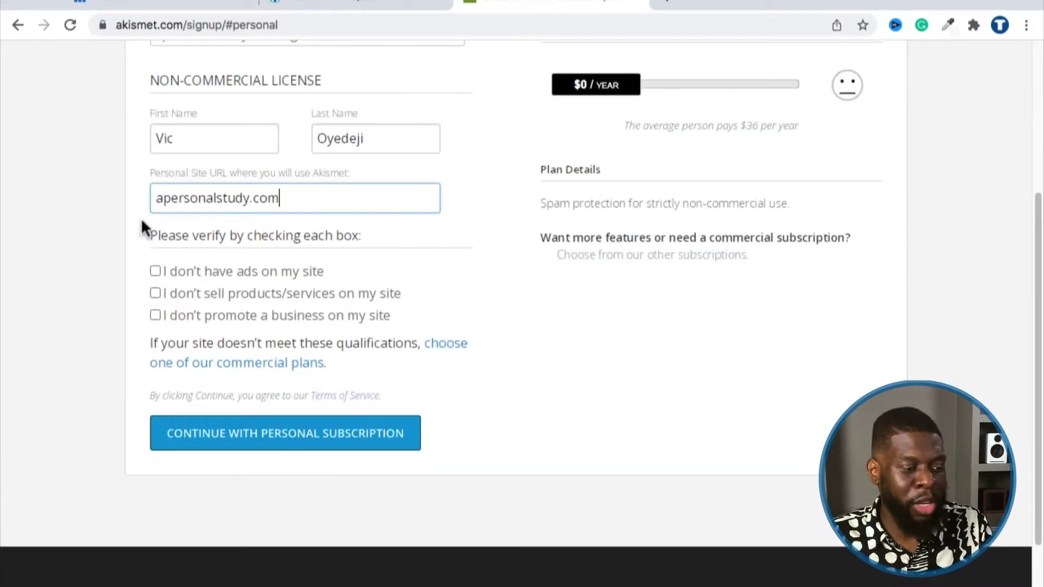
scroll(163, 223, "down", 1)
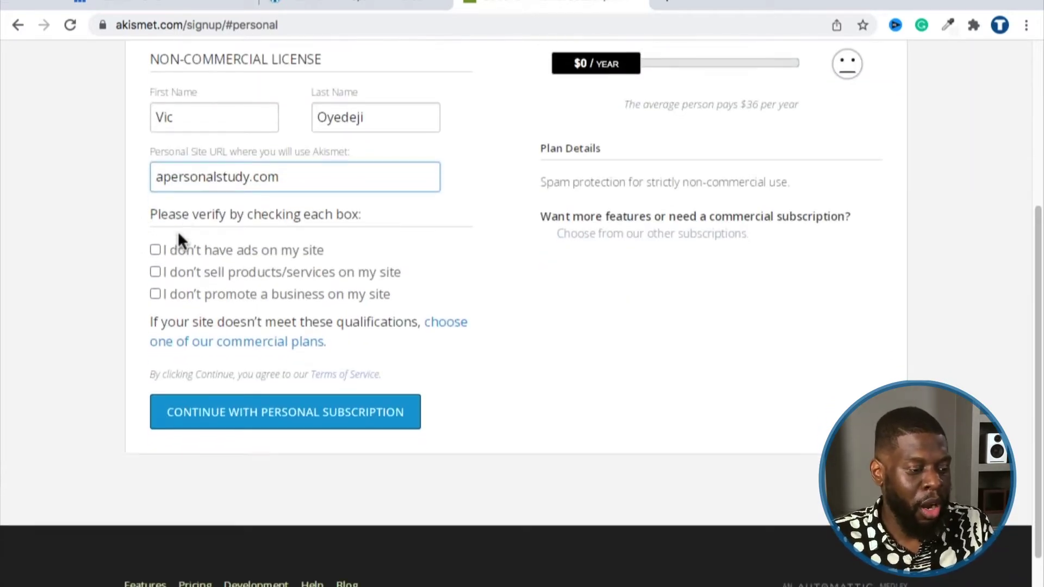
left_click(155, 250)
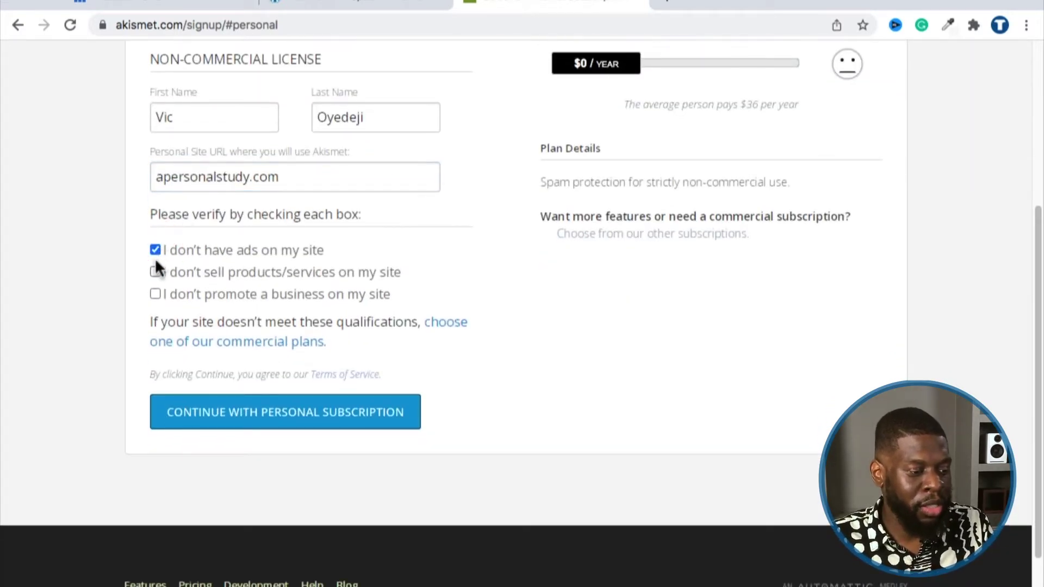
left_click(217, 414)
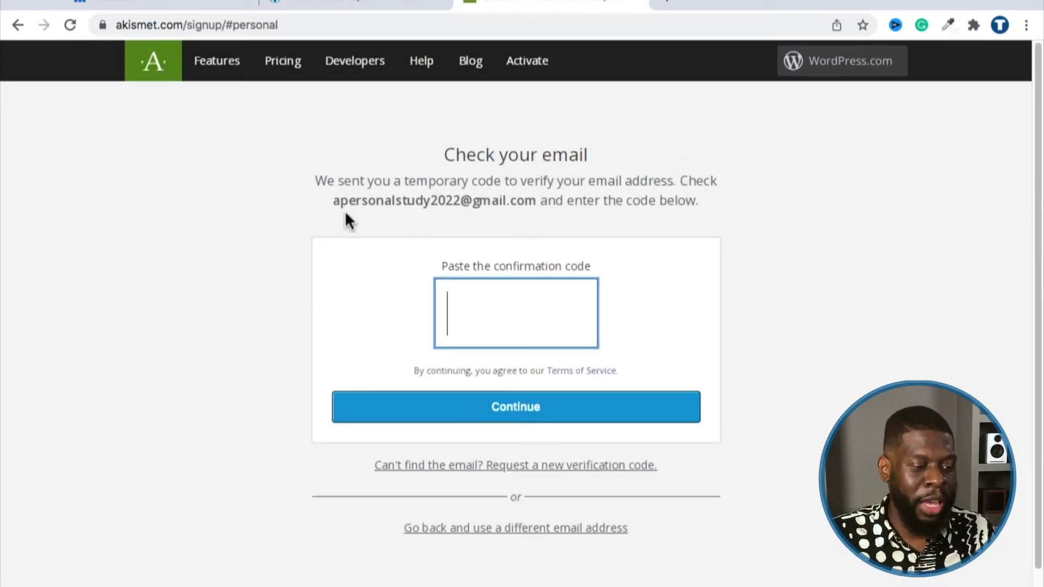
Step: Copy the verification code from the Akismet Support email in Gmail and return to the code field
left_click(668, 6)
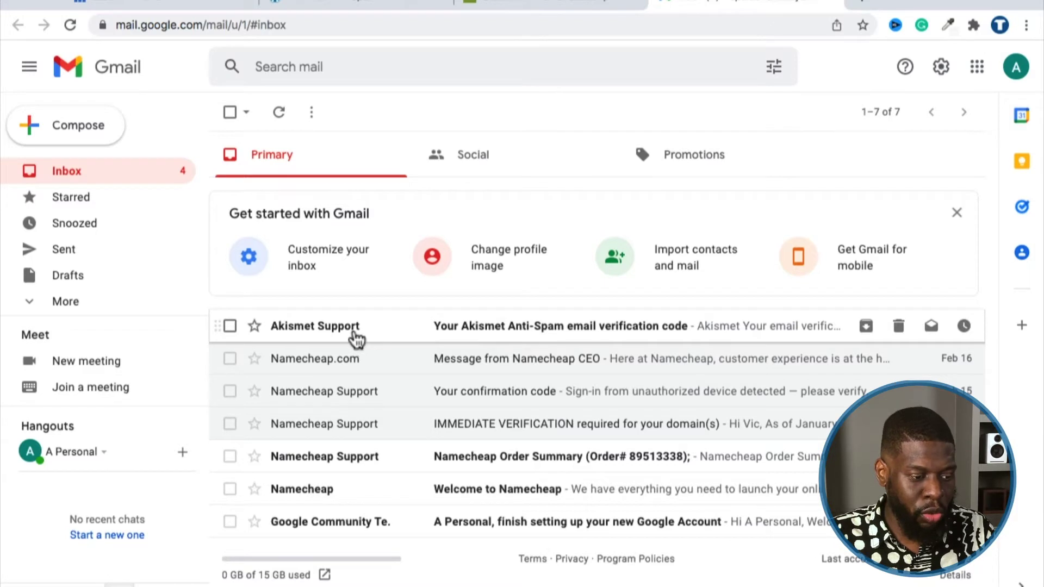
left_click(473, 329)
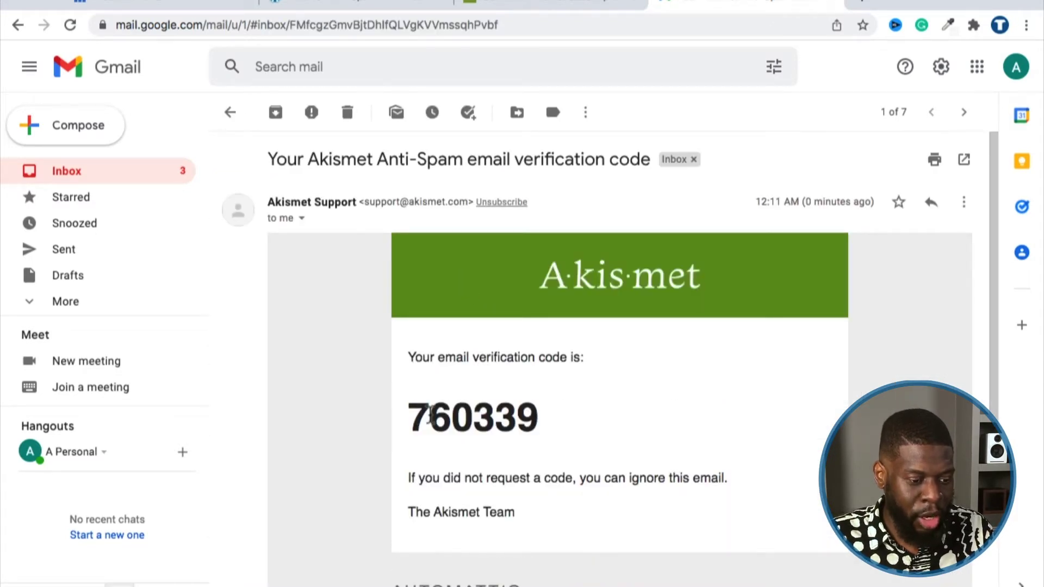
double_click(432, 416)
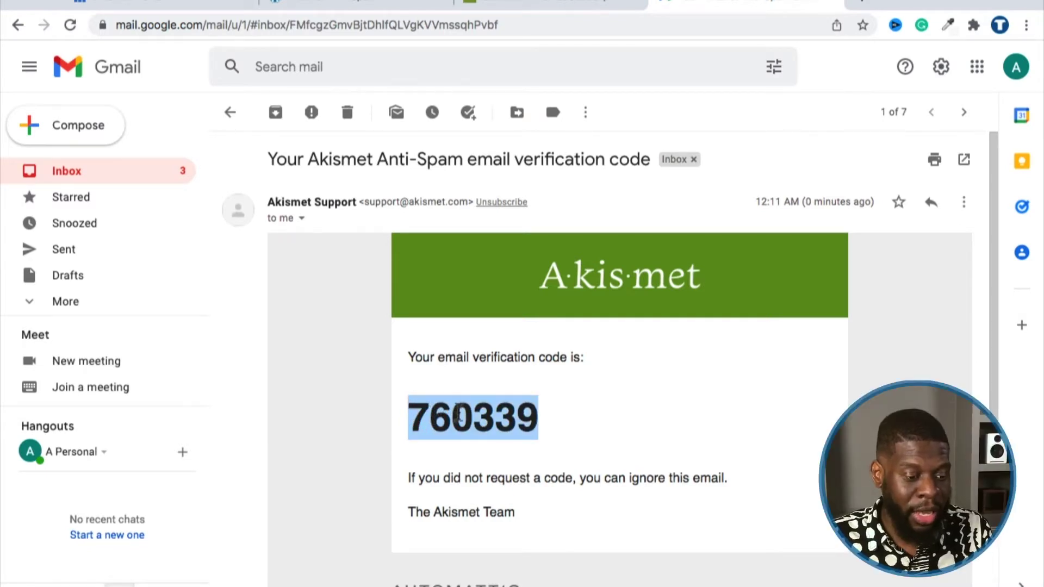
right_click(459, 414)
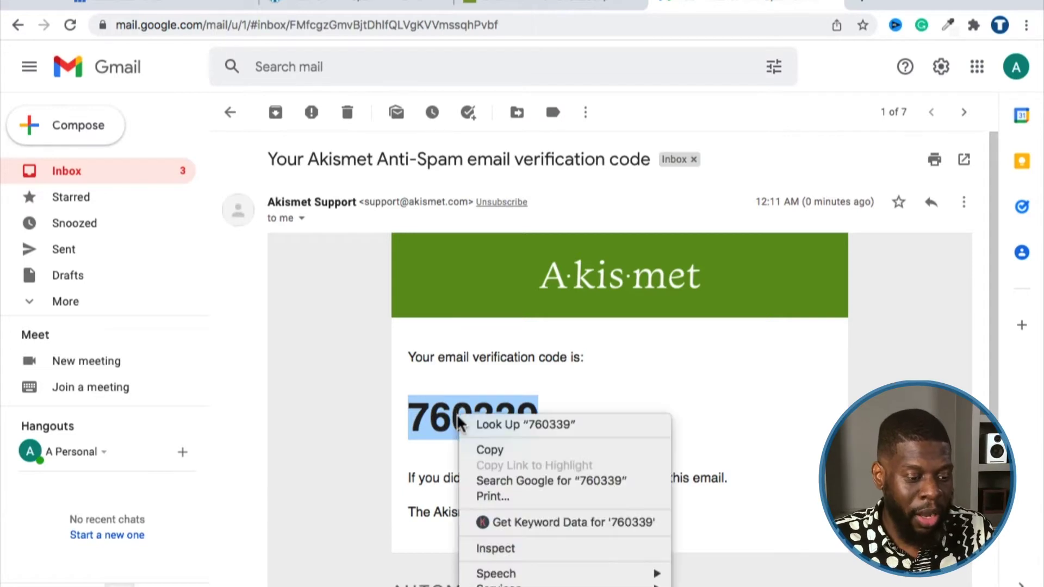
left_click(478, 443)
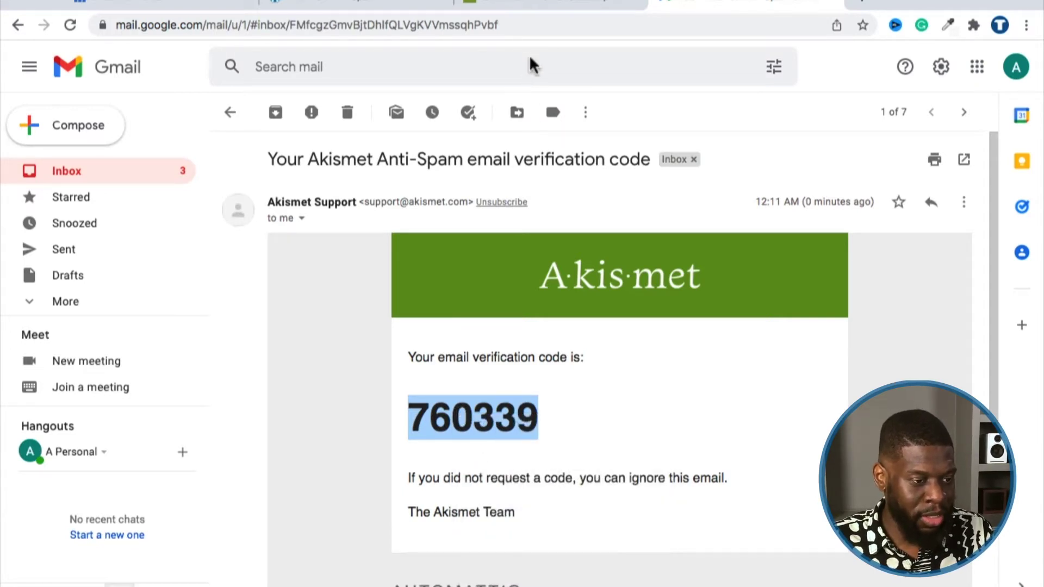
left_click(534, 5)
left_click(491, 315)
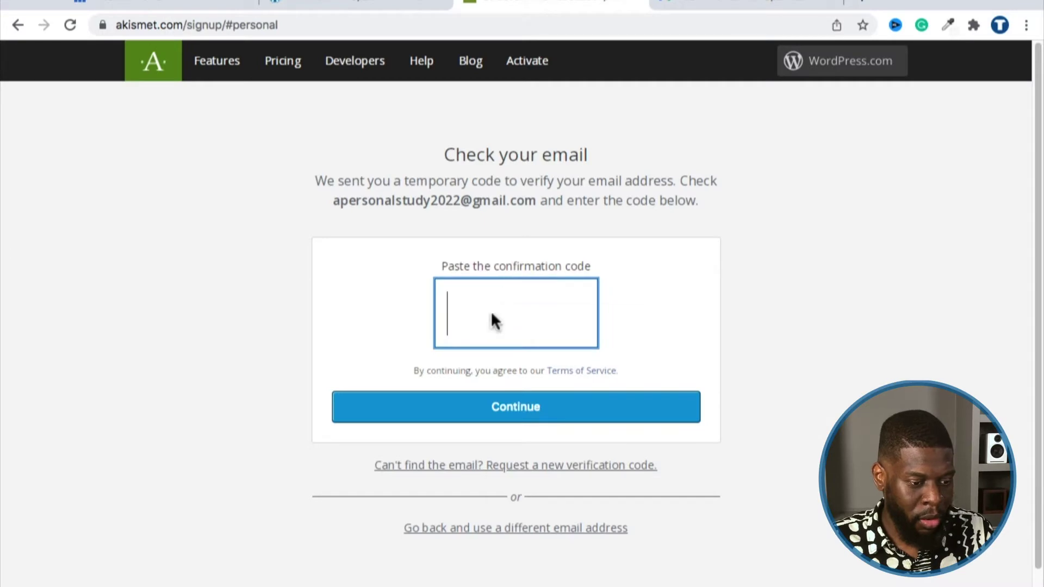
Step: Paste the copied verification code and continue to Akismet's Signup Complete page
right_click(492, 315)
left_click(507, 417)
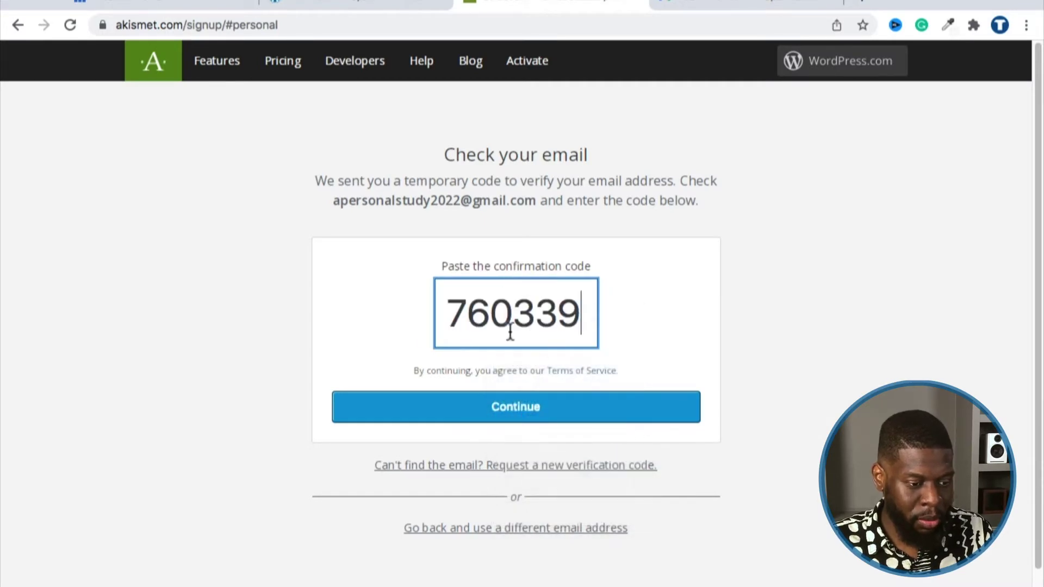
left_click(540, 413)
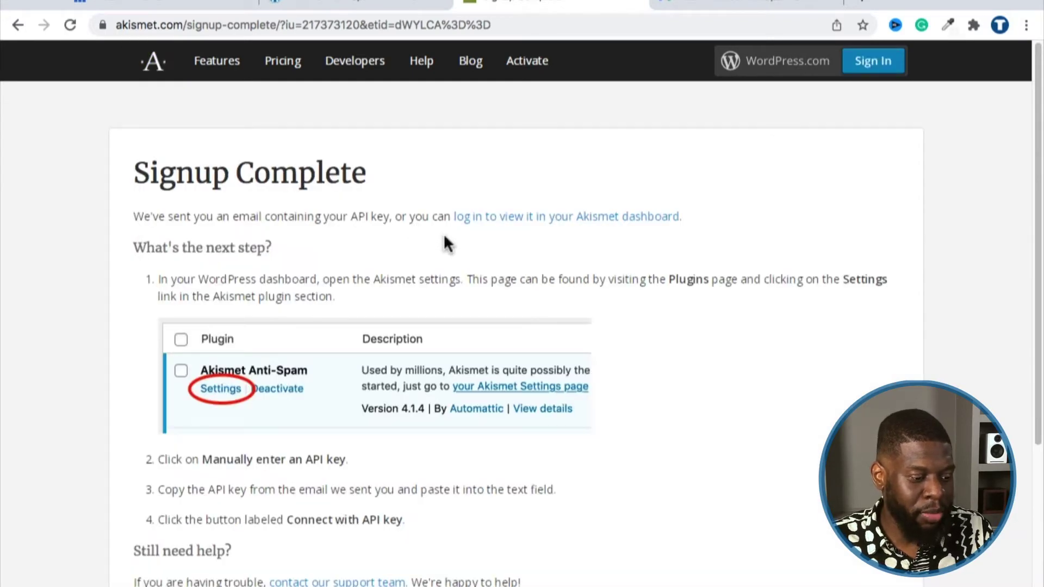
scroll(422, 196, "down", 4)
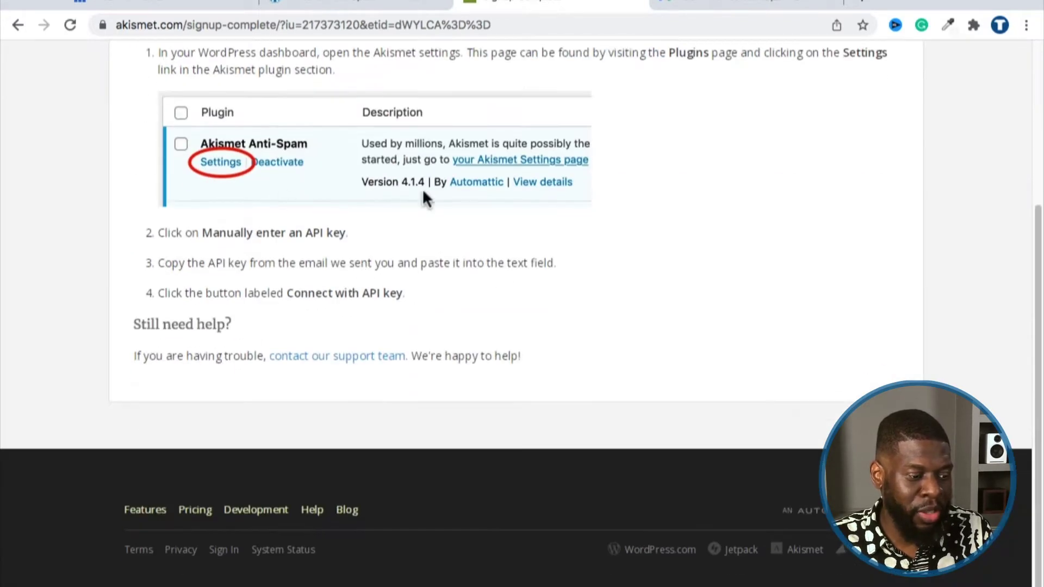
scroll(438, 337, "up", 4)
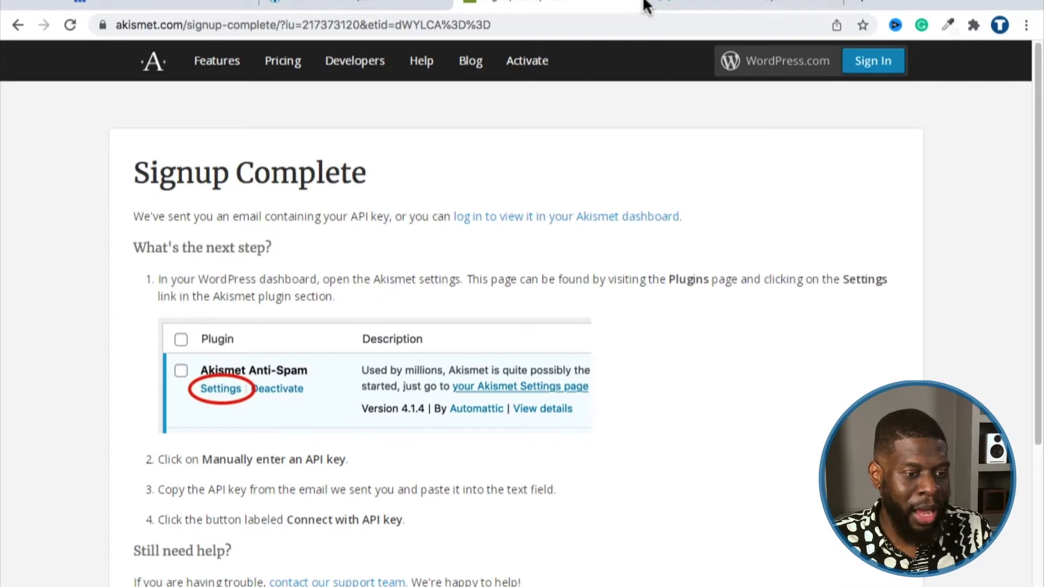
Step: From Installed Plugins, open Akismet's setup page and choose 'Manually enter an API key'
left_click(638, 6)
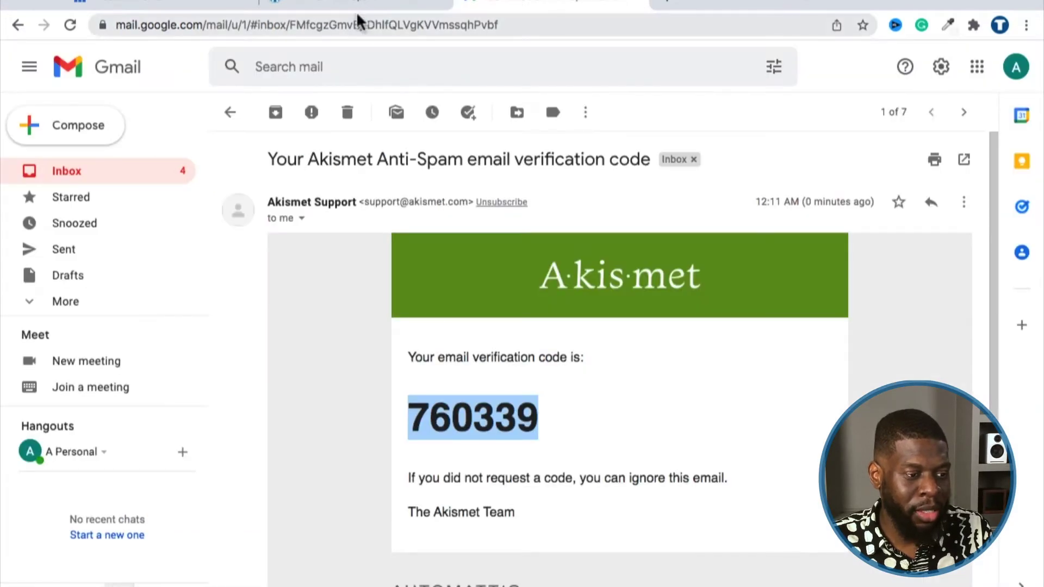
left_click(354, 6)
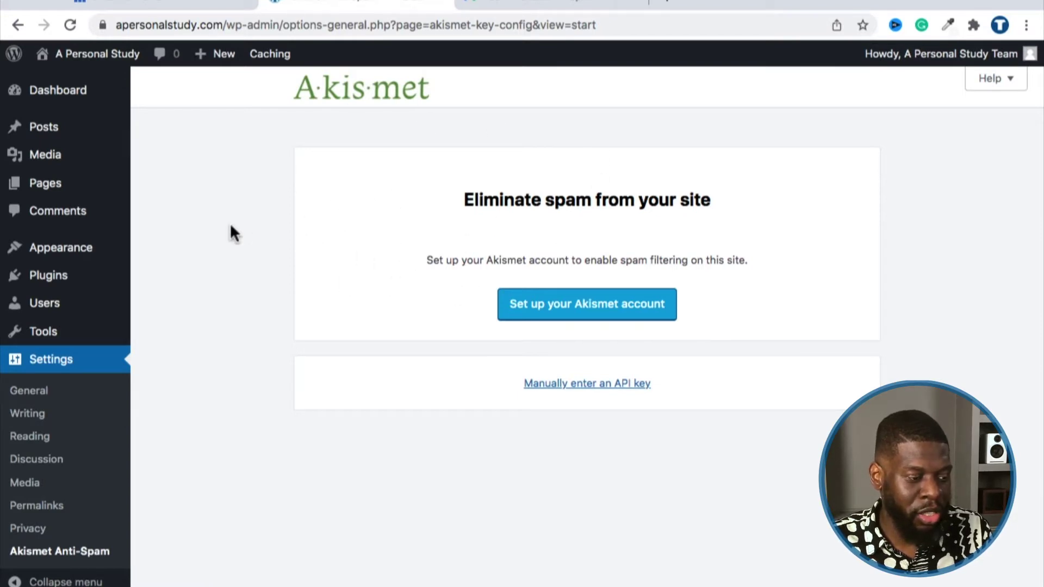
mouse_move(24, 292)
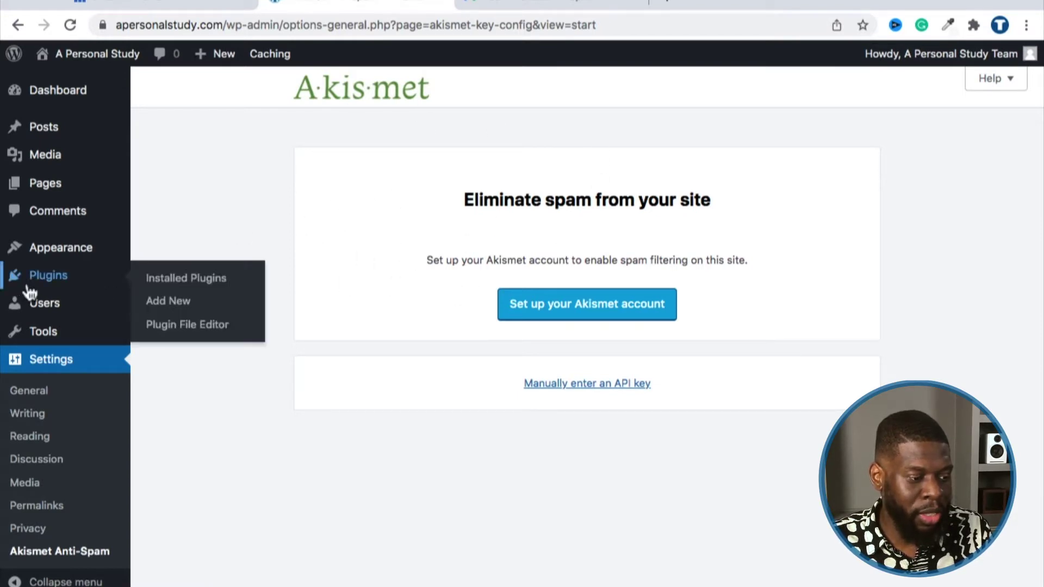
left_click(195, 283)
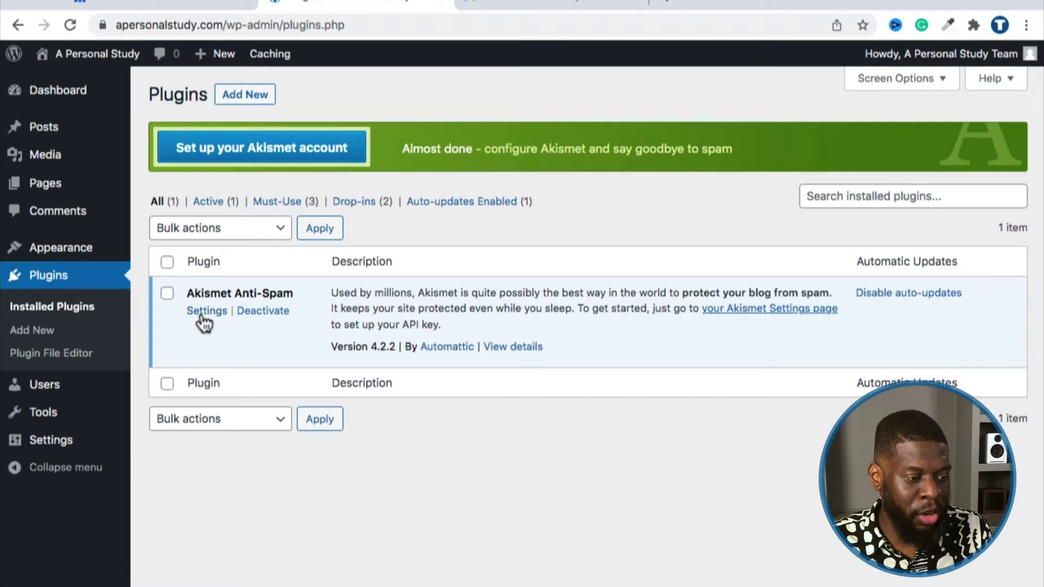
left_click(311, 148)
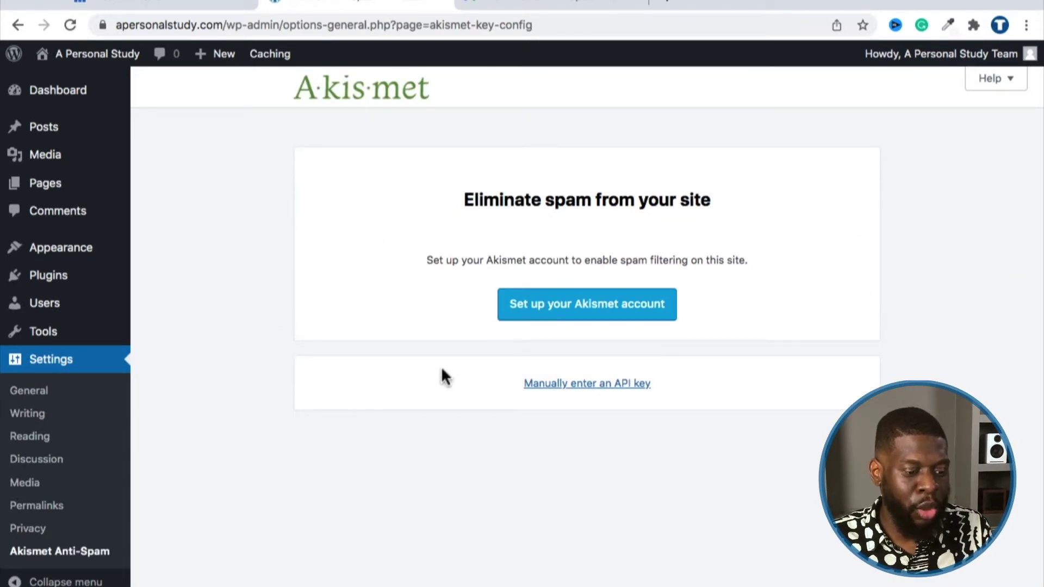
left_click(546, 389)
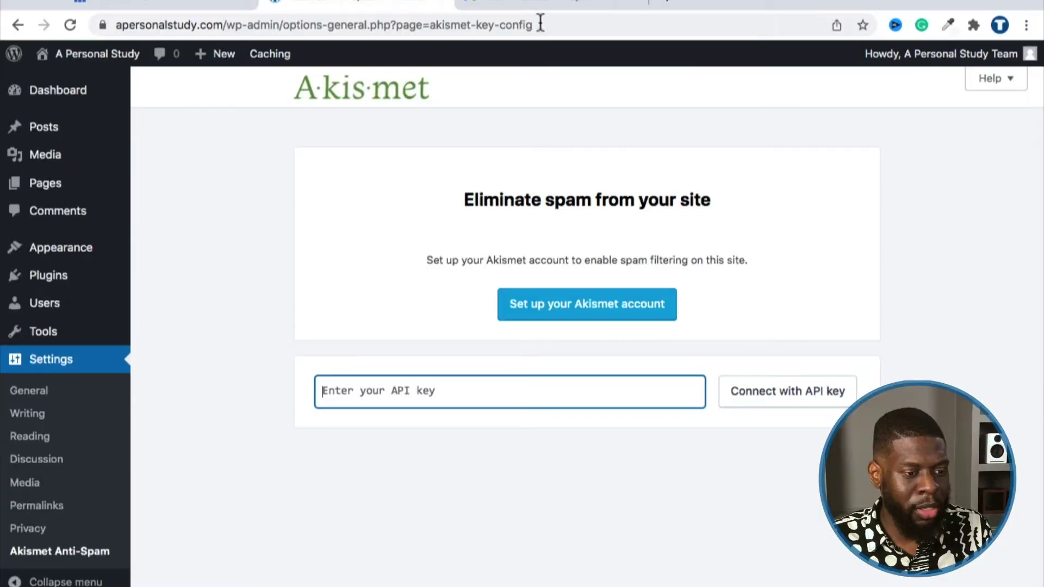
Step: Copy the key from the 'Your Akismet API key' email in Gmail and go back to WordPress
left_click(535, 3)
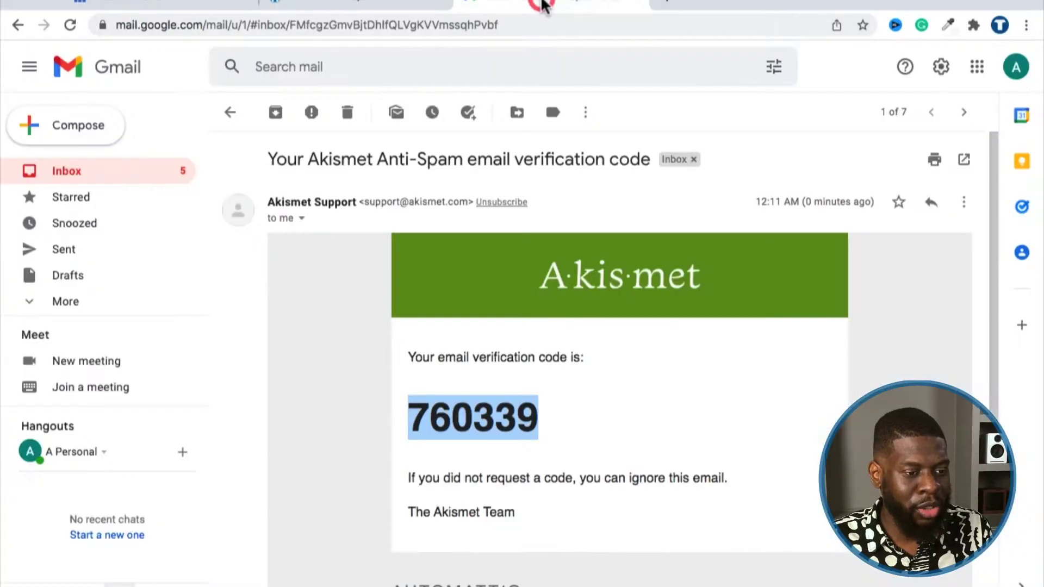
left_click(118, 175)
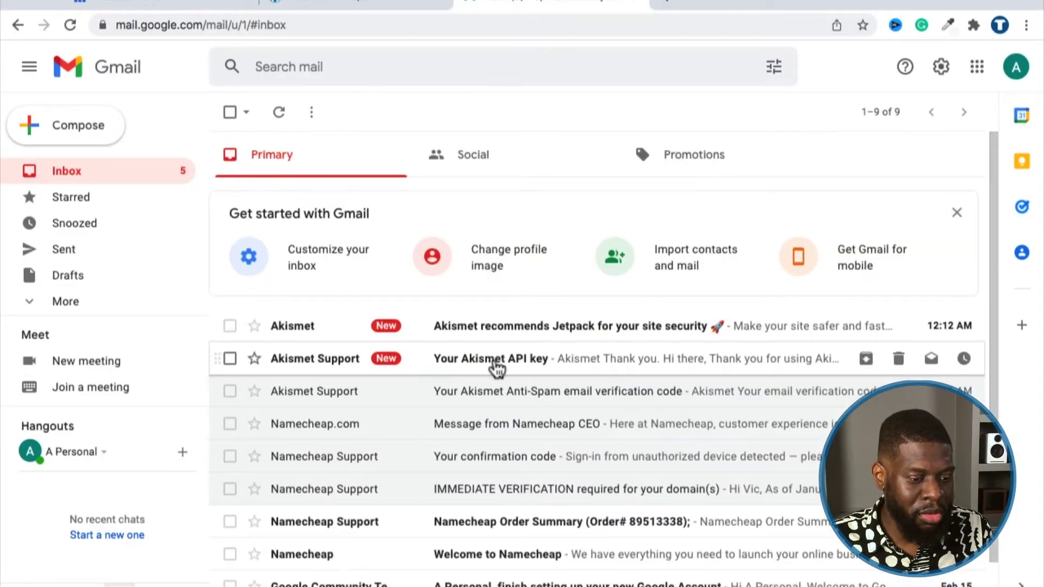
left_click(474, 365)
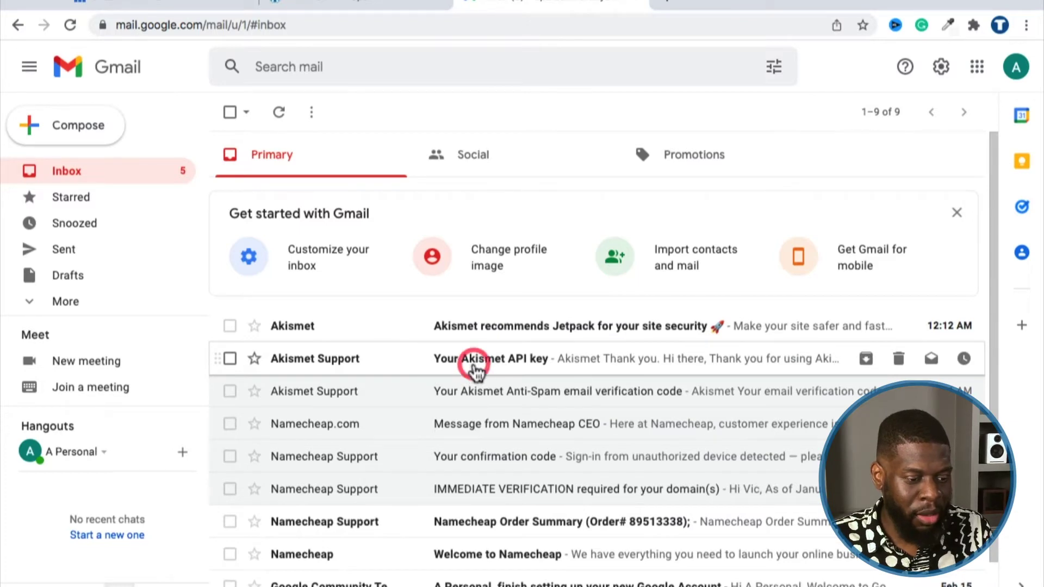
scroll(494, 361, "down", 3)
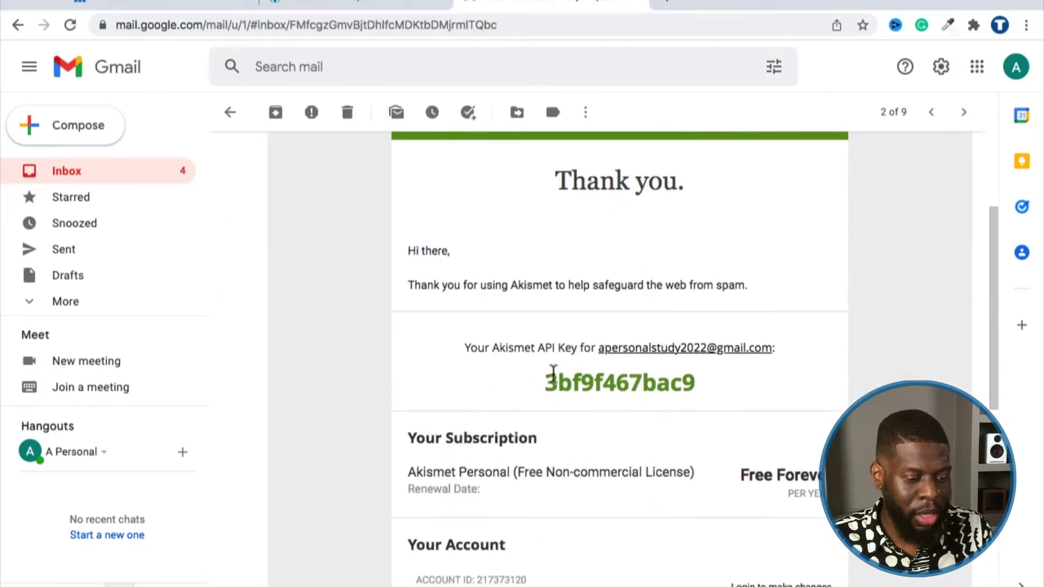
double_click(561, 372)
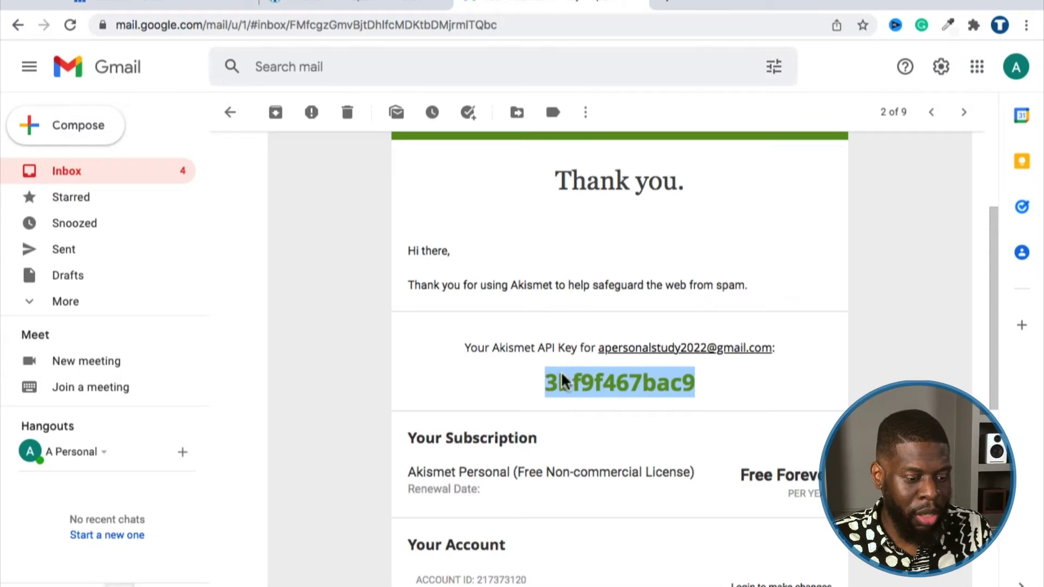
right_click(561, 371)
left_click(563, 406)
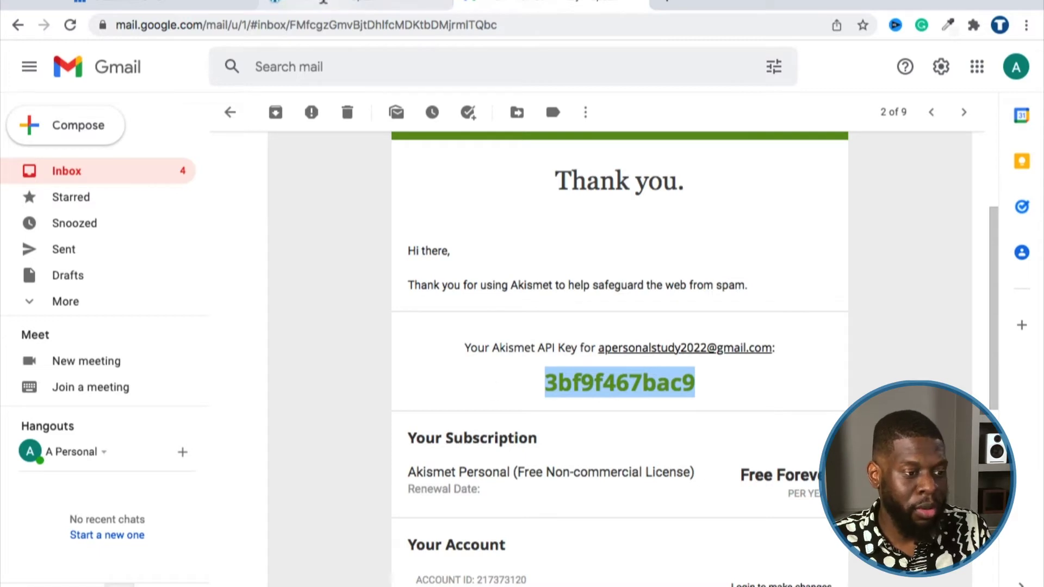
left_click(322, 3)
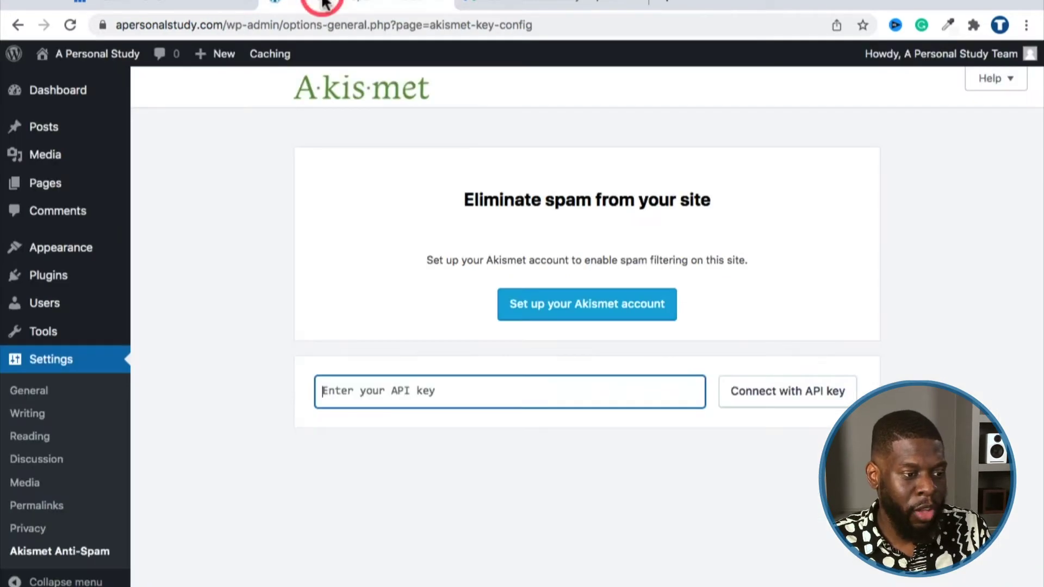
Step: Paste the API key into Akismet's field and connect, confirming the account status is Active
right_click(436, 381)
left_click(447, 479)
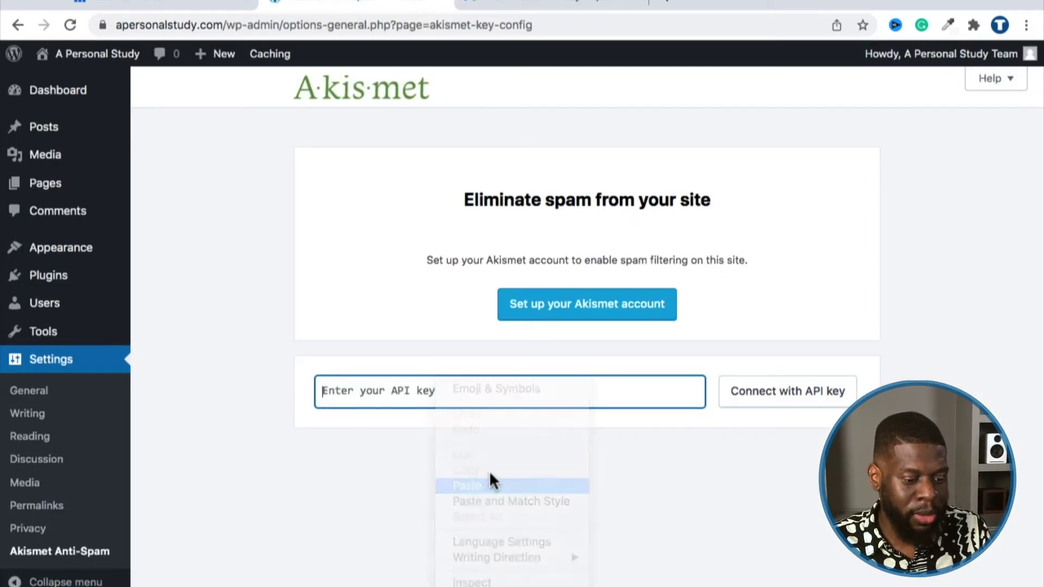
left_click(773, 397)
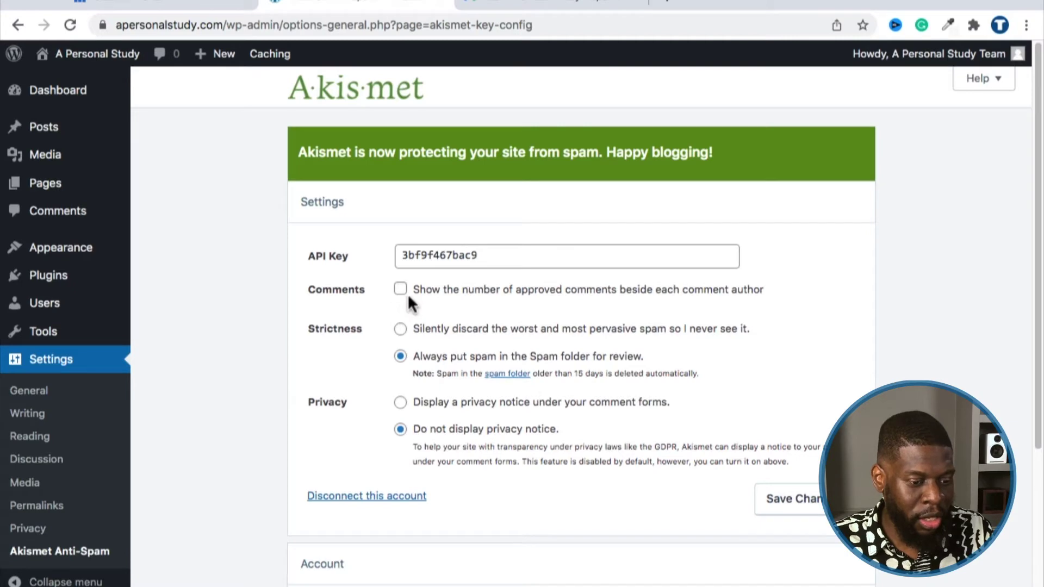
scroll(408, 299, "down", 1)
scroll(409, 315, "down", 3)
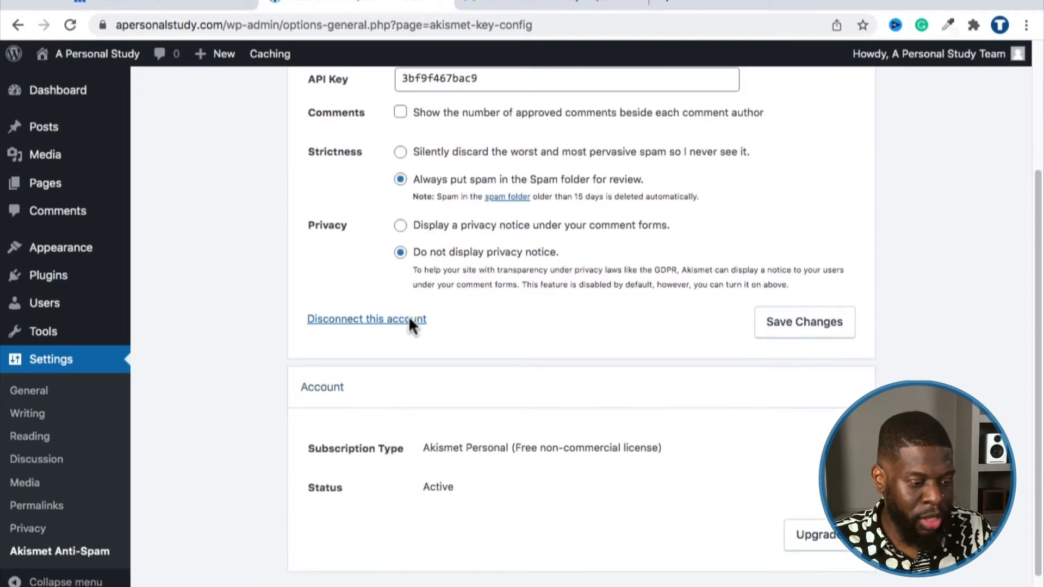
scroll(439, 159, "up", 4)
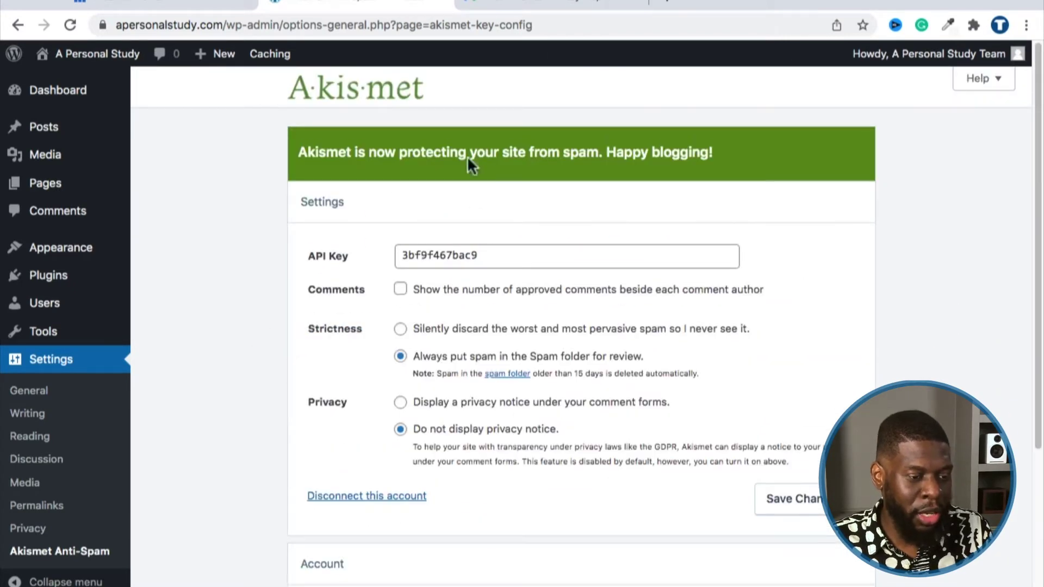
Step: Open Dashboard Home and highlight the At a Glance lines about Akismet blocking spam
mouse_move(73, 101)
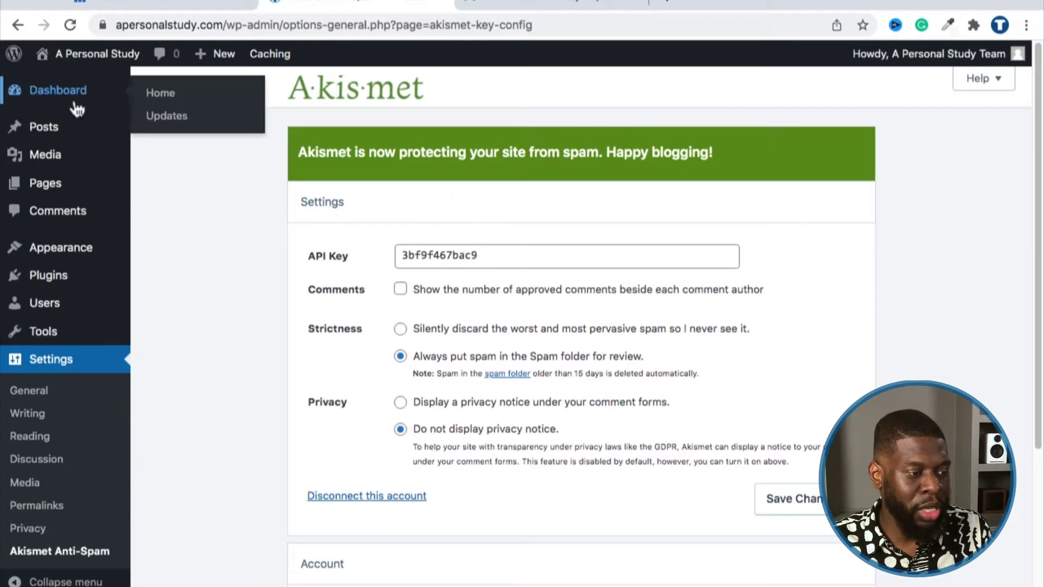
left_click(156, 95)
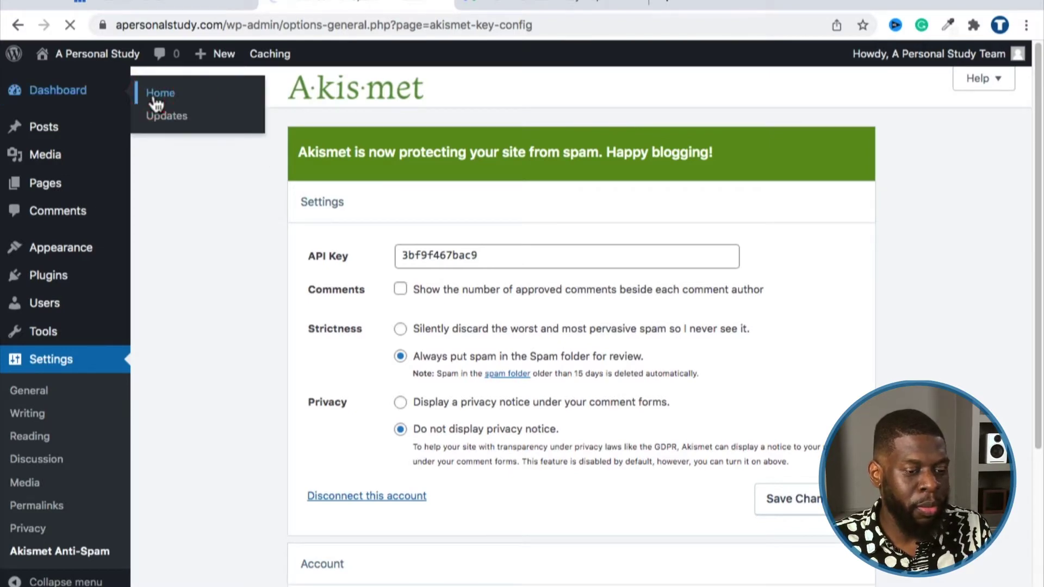
scroll(543, 136, "down", 4)
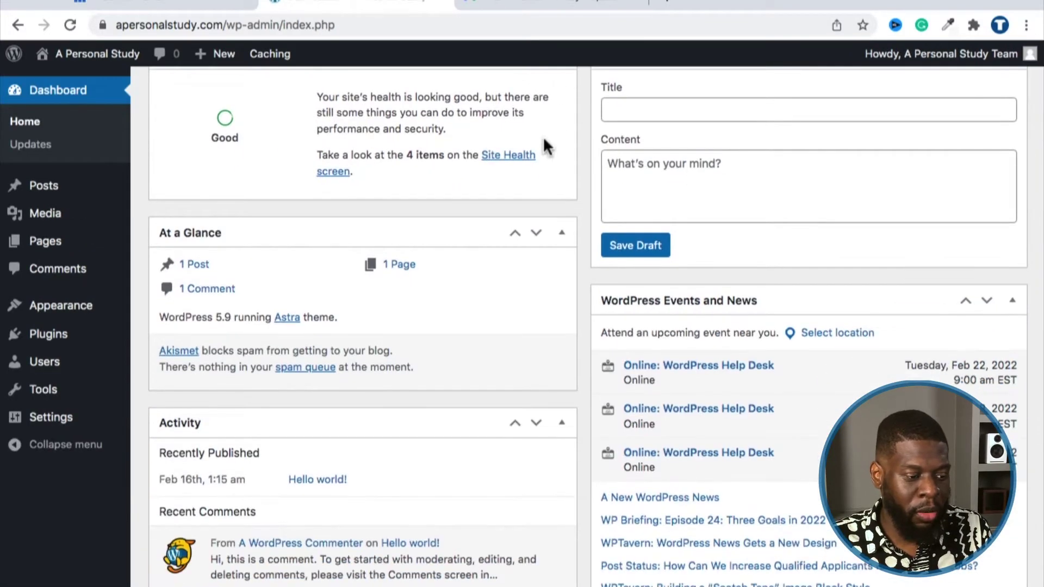
scroll(380, 168, "up", 1)
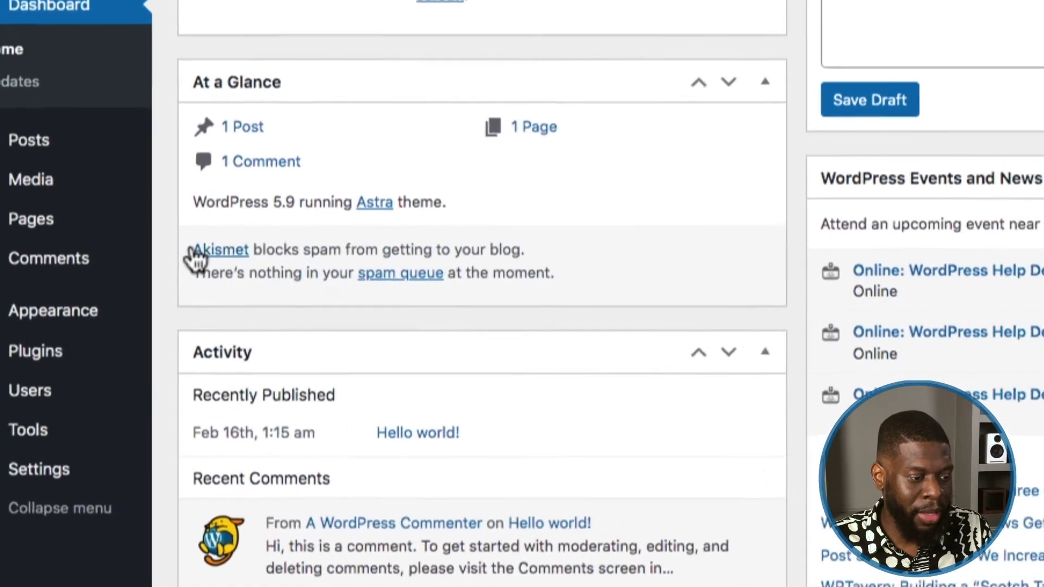
left_click_drag(454, 277, 161, 267)
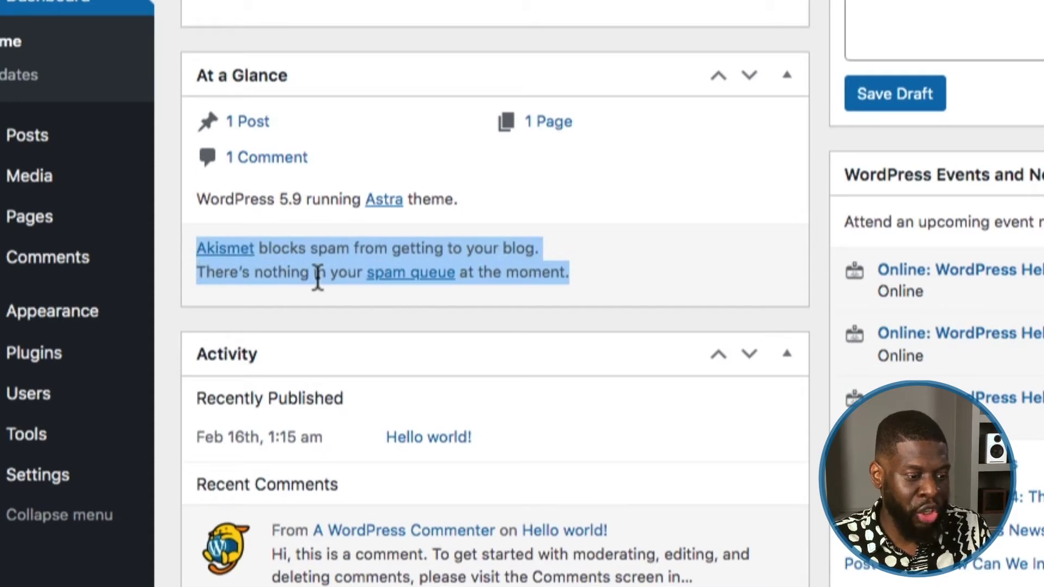
left_click(578, 271)
left_click_drag(579, 272, 201, 253)
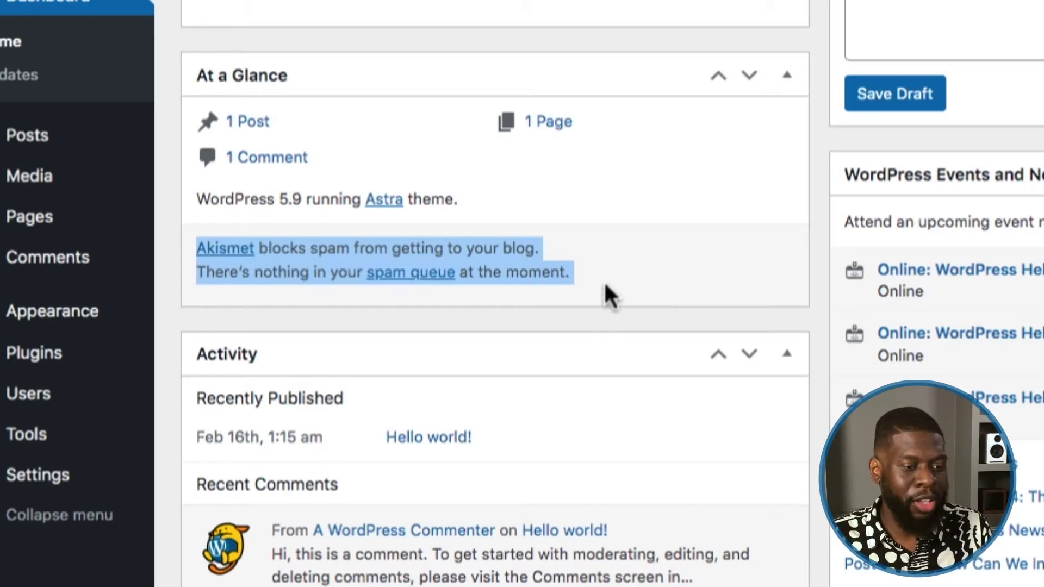
left_click_drag(604, 283, 183, 253)
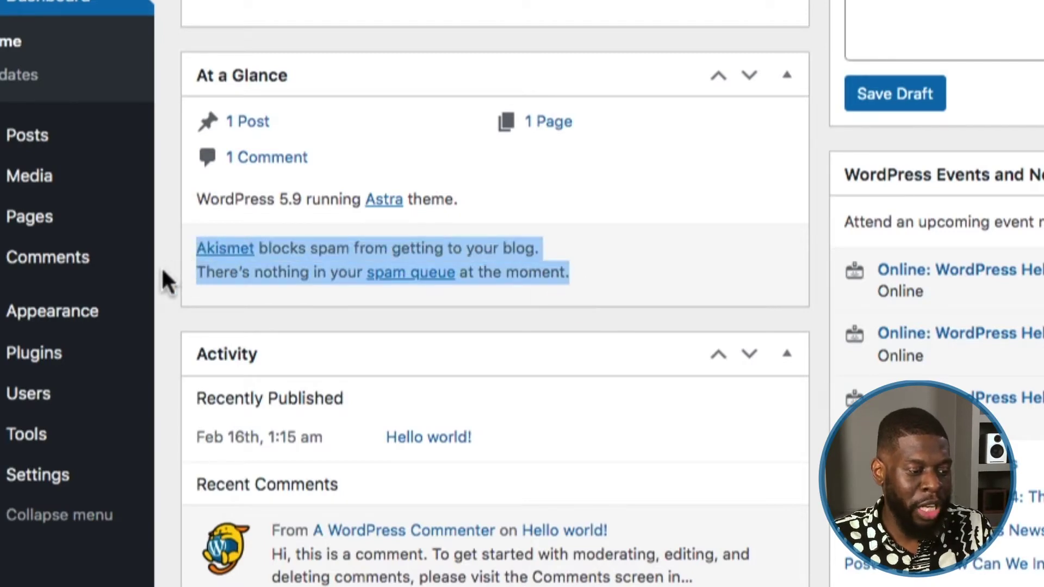
left_click(161, 266)
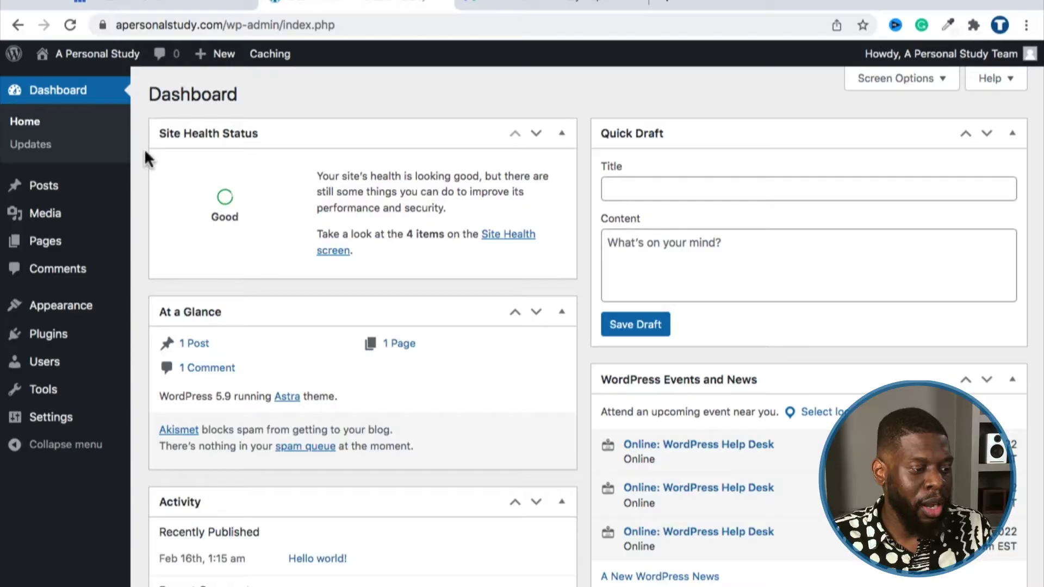
mouse_move(47, 334)
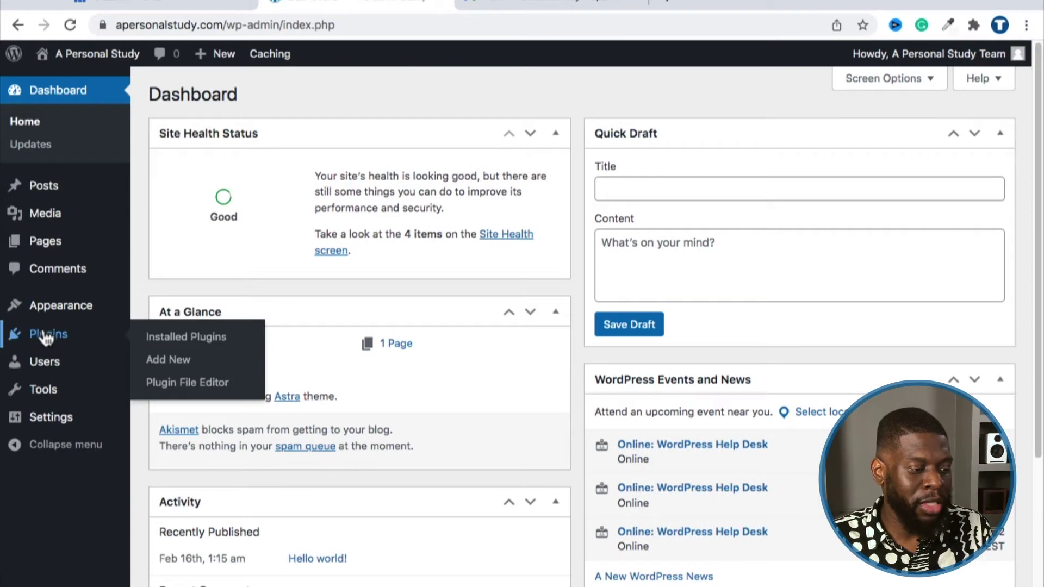
Step: Find Classic Editor on the Add New plugins page, install it and activate it
left_click(169, 339)
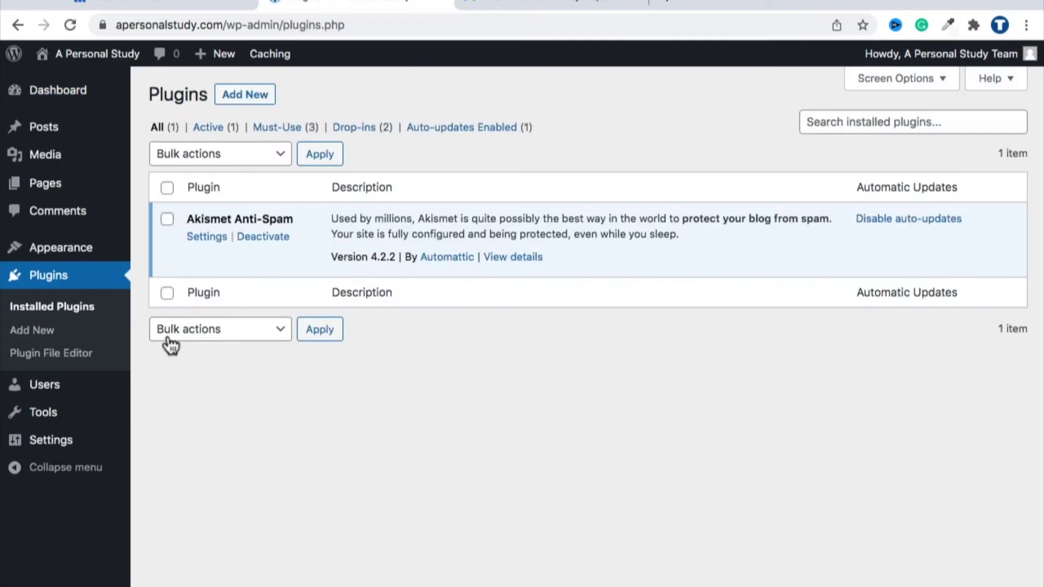
left_click(44, 334)
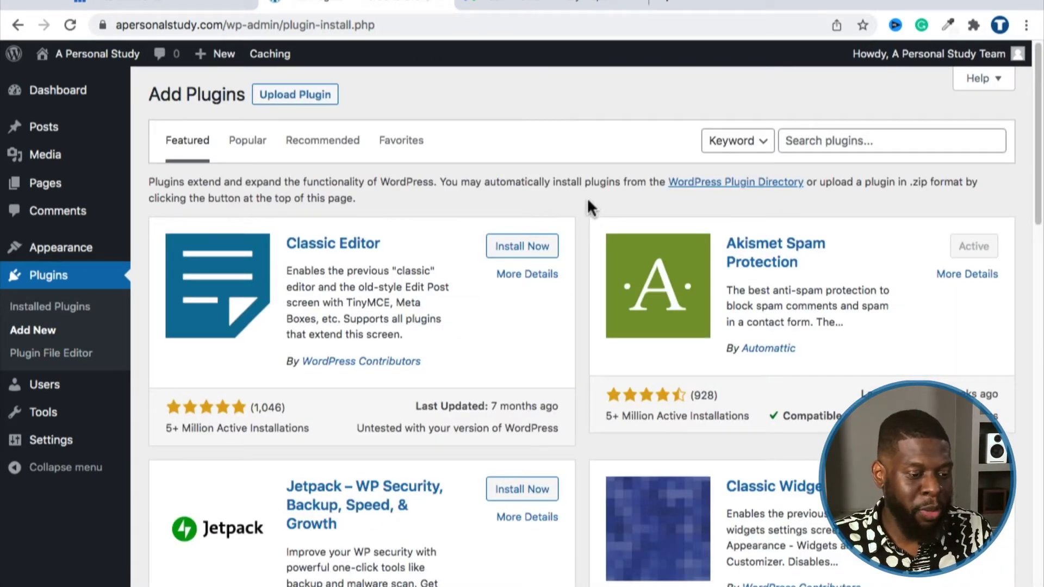
scroll(587, 200, "down", 1)
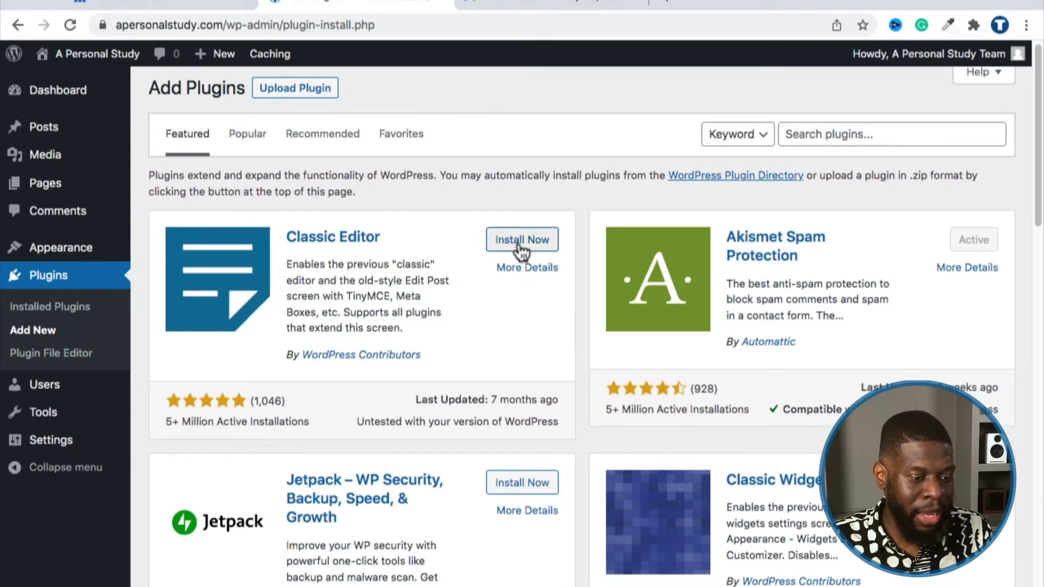
left_click(528, 245)
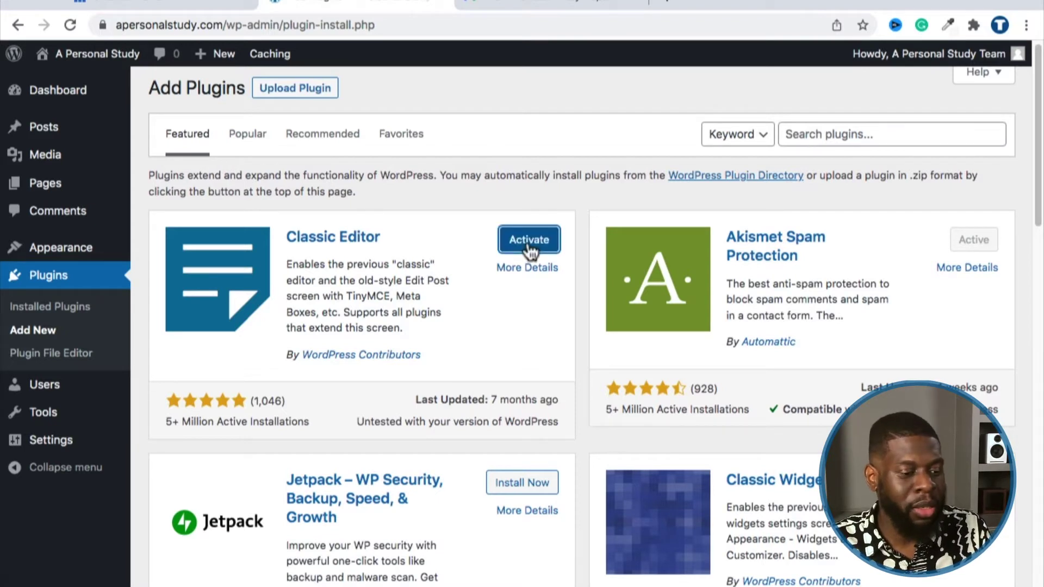
left_click(527, 249)
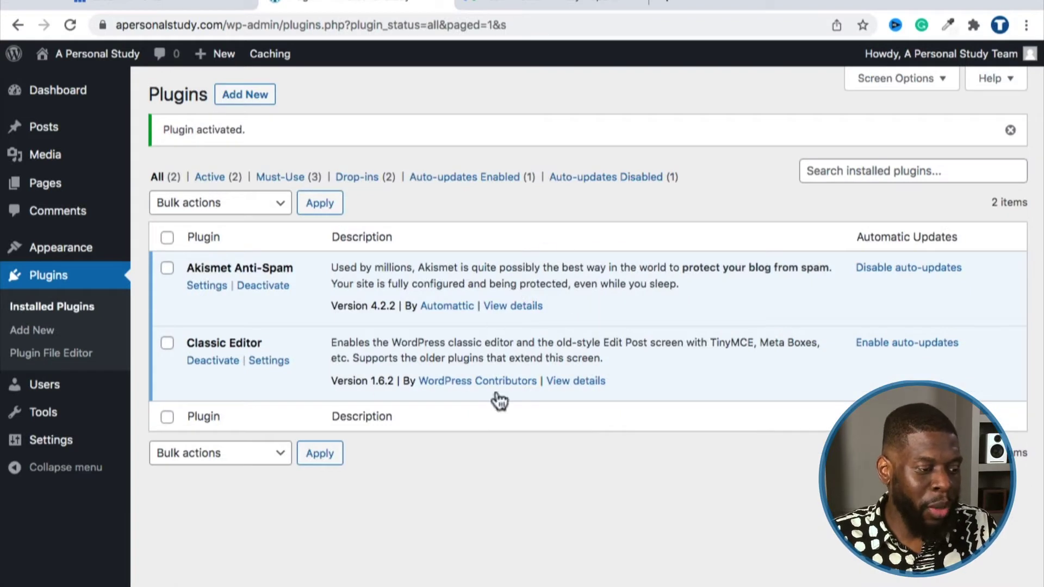
Step: From the Pages list, start a new blank page in the classic editor
mouse_move(35, 135)
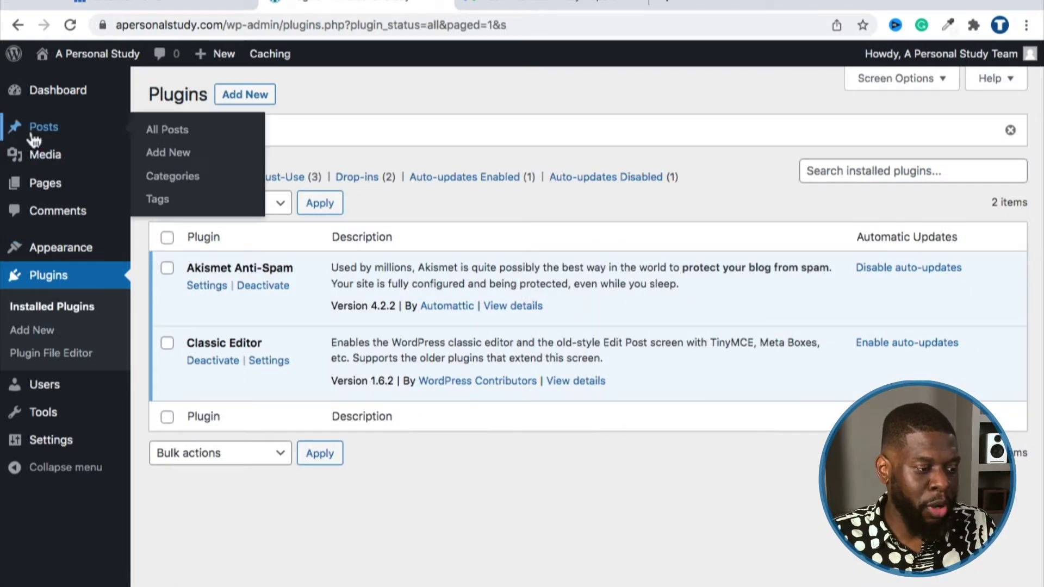
mouse_move(47, 186)
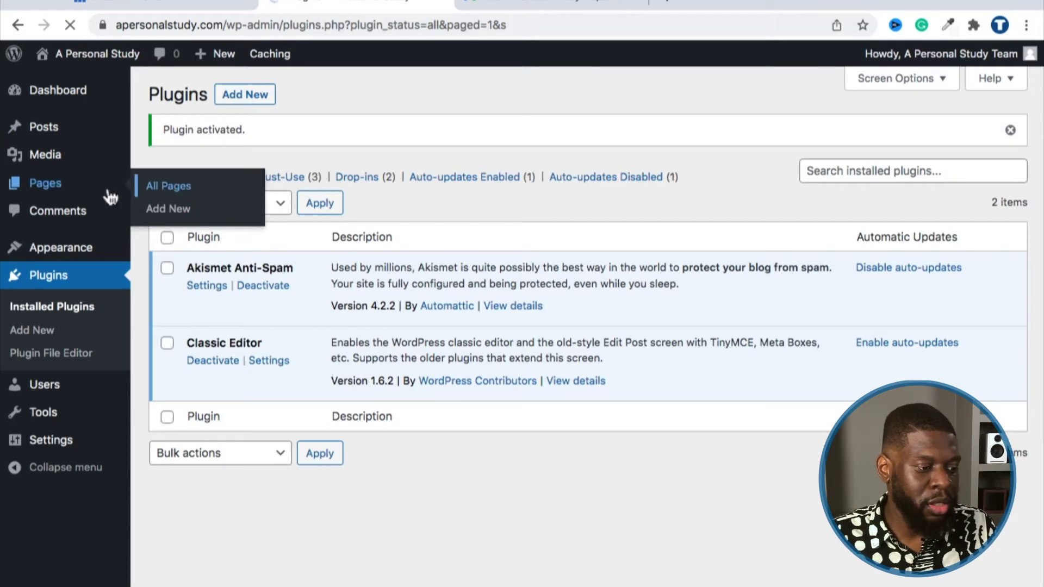
left_click(72, 196)
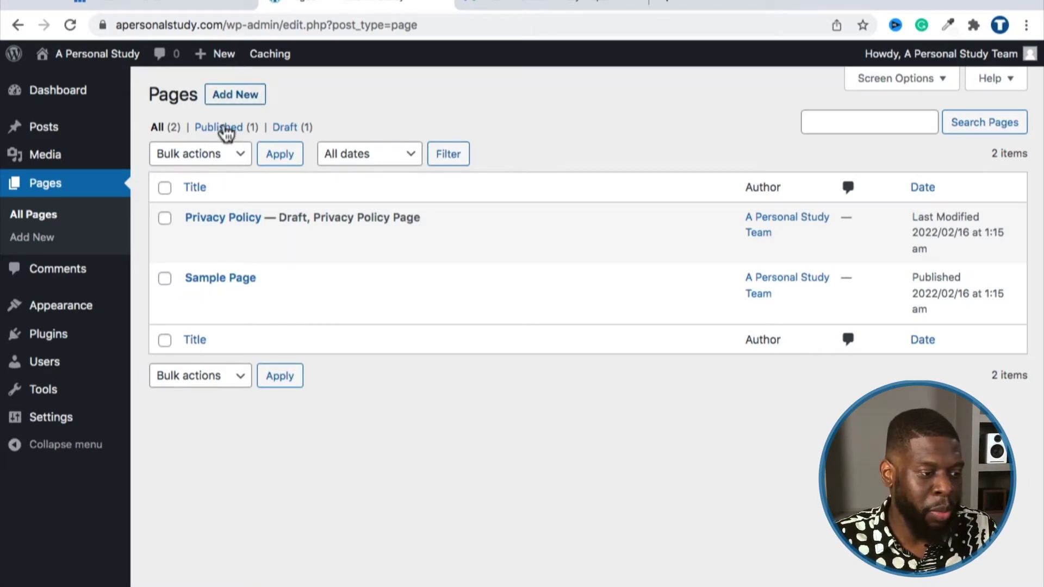
left_click(223, 103)
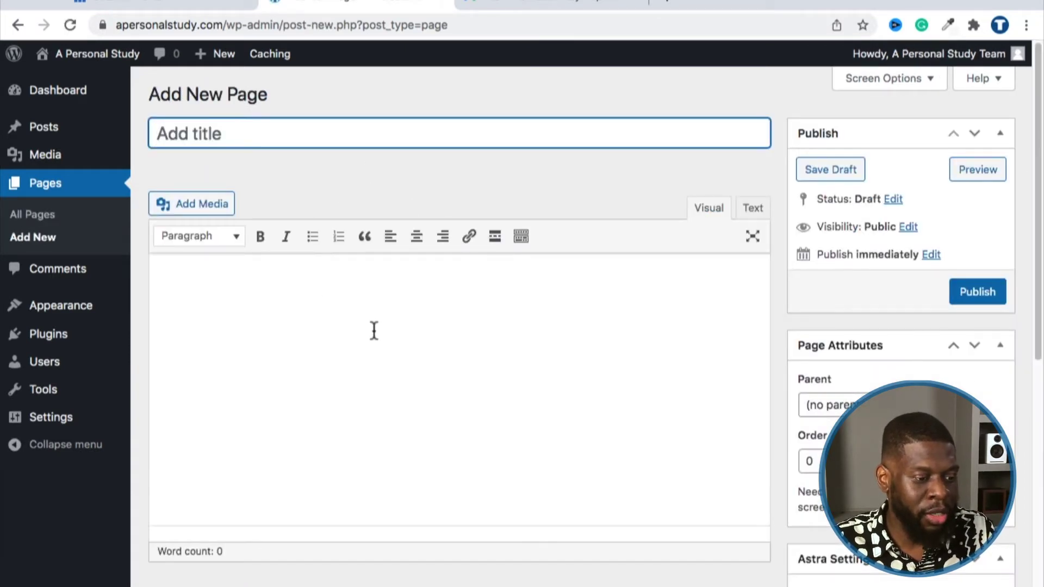
Step: Type and delete test text 'adfadfadf' in the page body and reveal the second toolbar row
left_click(345, 310)
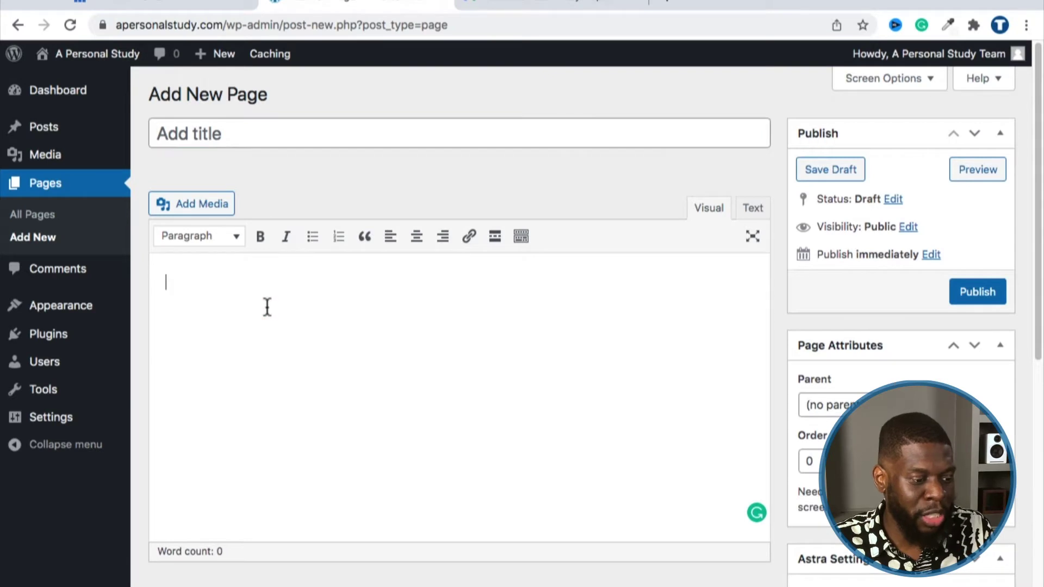
scroll(275, 215, "down", 2)
scroll(275, 215, "up", 2)
left_click(270, 133)
left_click(240, 291)
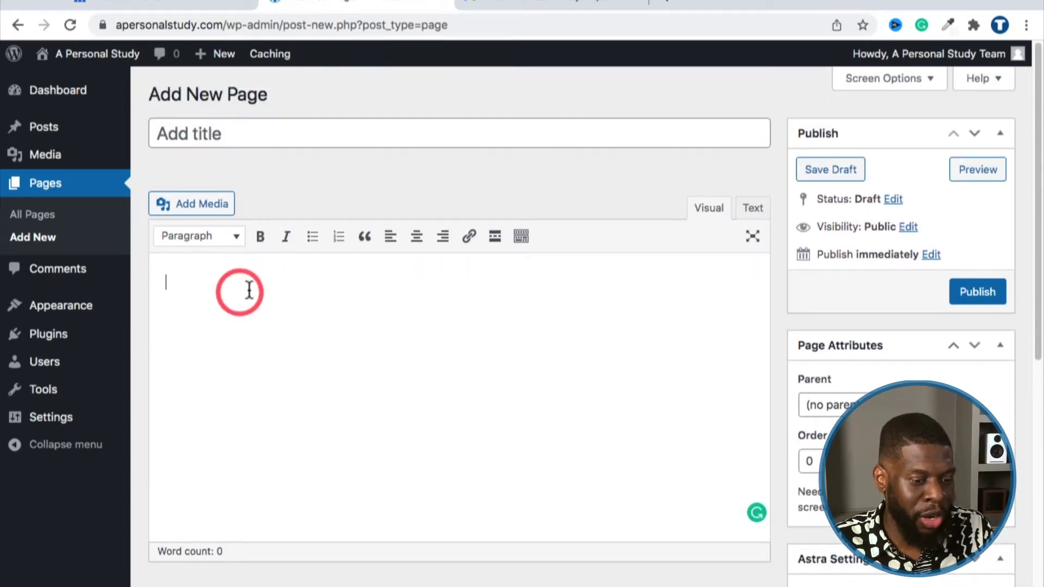
type("adfadfadf")
key("BackSpace")
key("BackSpace")
key("BackSpace")
key("BackSpace")
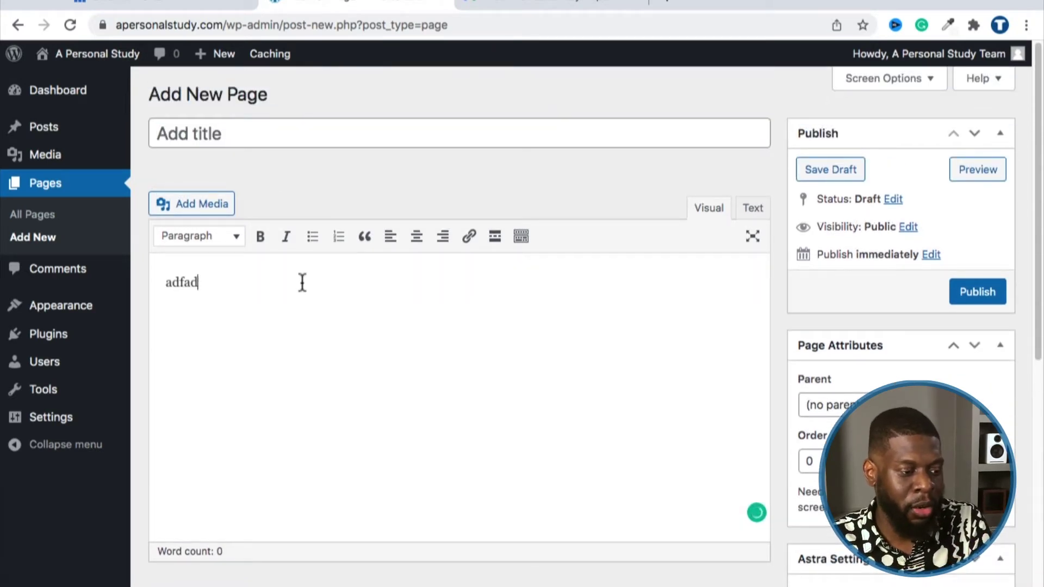
key("BackSpace")
key("BackSpace")
key("BackSpace")
key("BackSpace")
key("BackSpace")
left_click(521, 237)
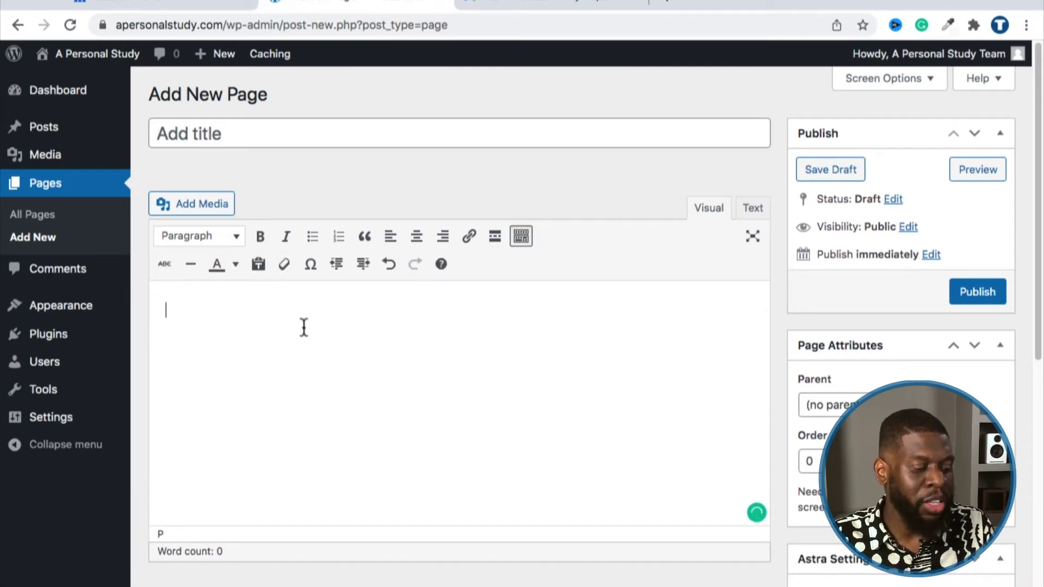
scroll(304, 327, "down", 7)
scroll(352, 380, "up", 7)
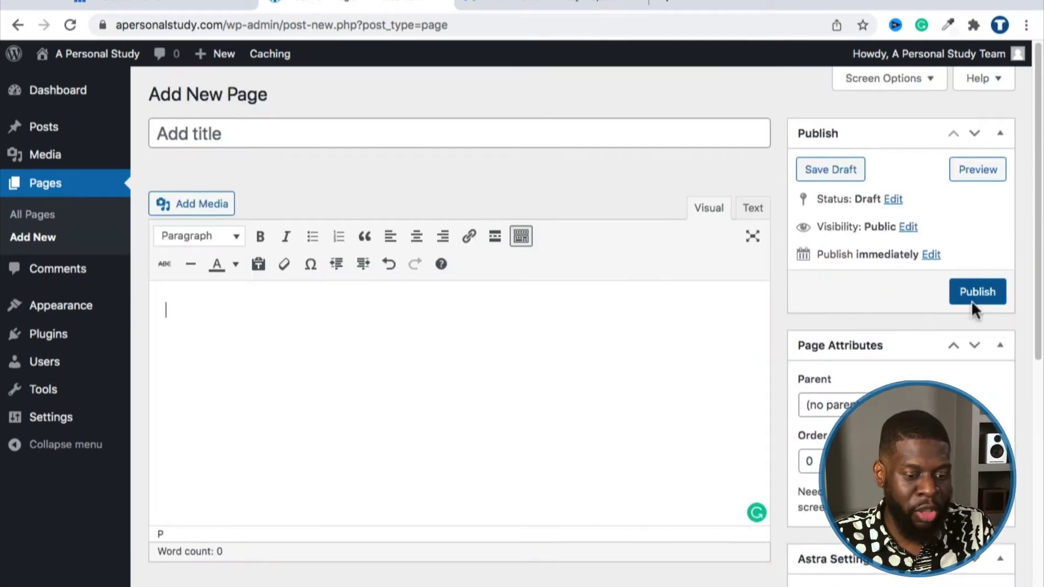
left_click(389, 391)
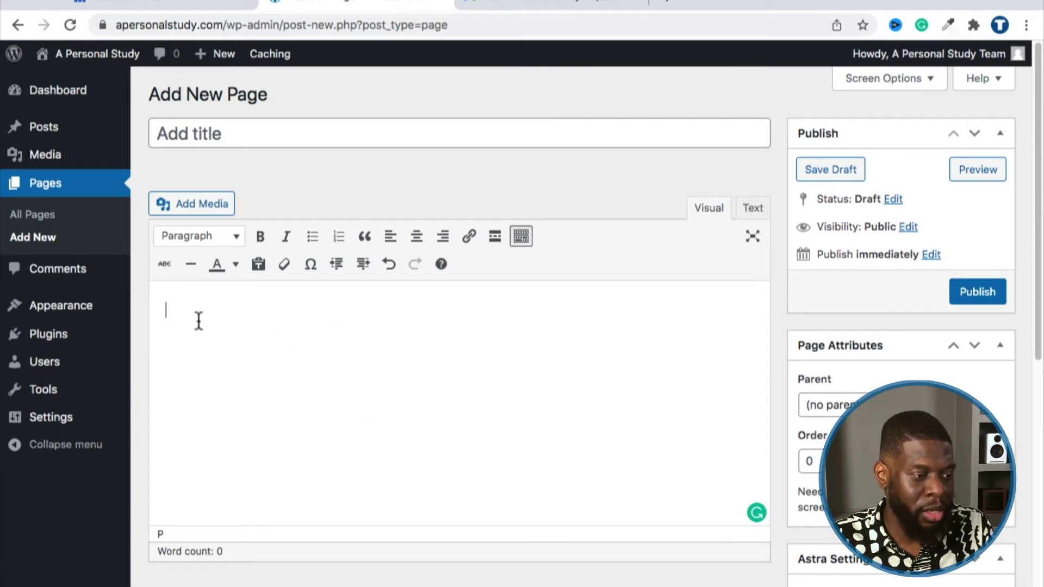
Step: Start a new post from the Posts menu and place the caret in its body
mouse_move(65, 130)
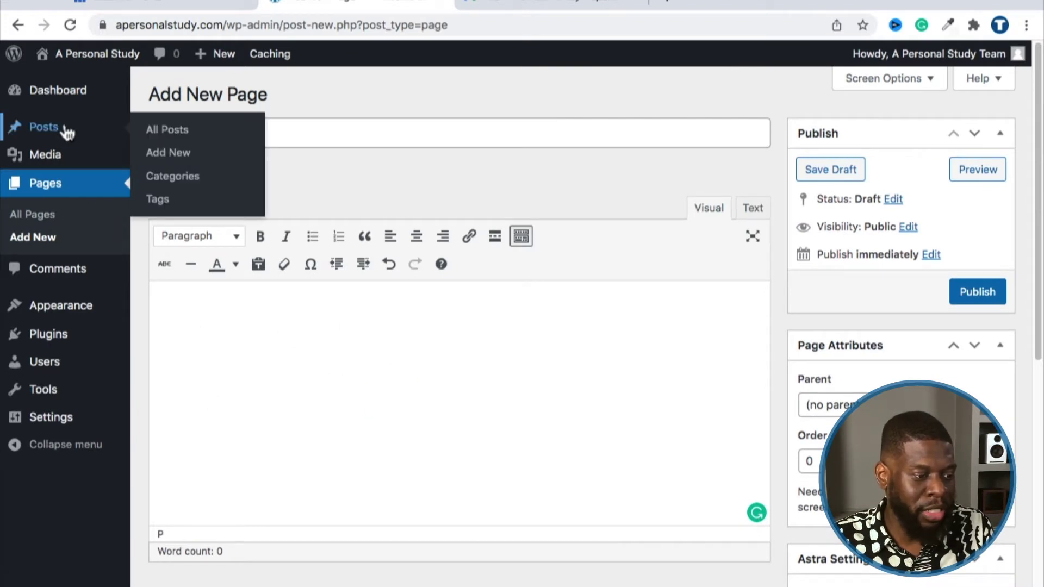
left_click(157, 153)
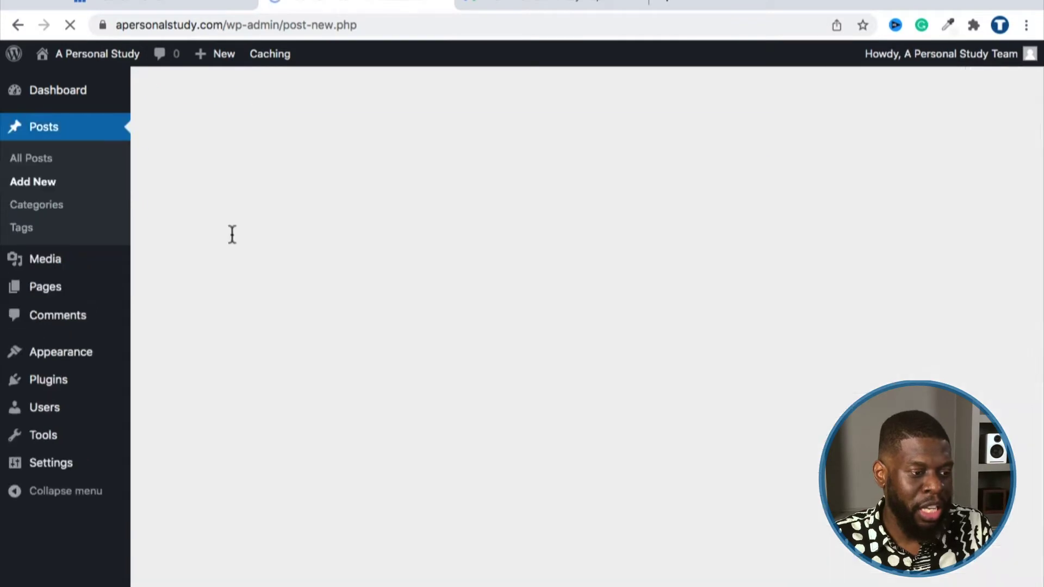
left_click(298, 289)
scroll(605, 341, "down", 5)
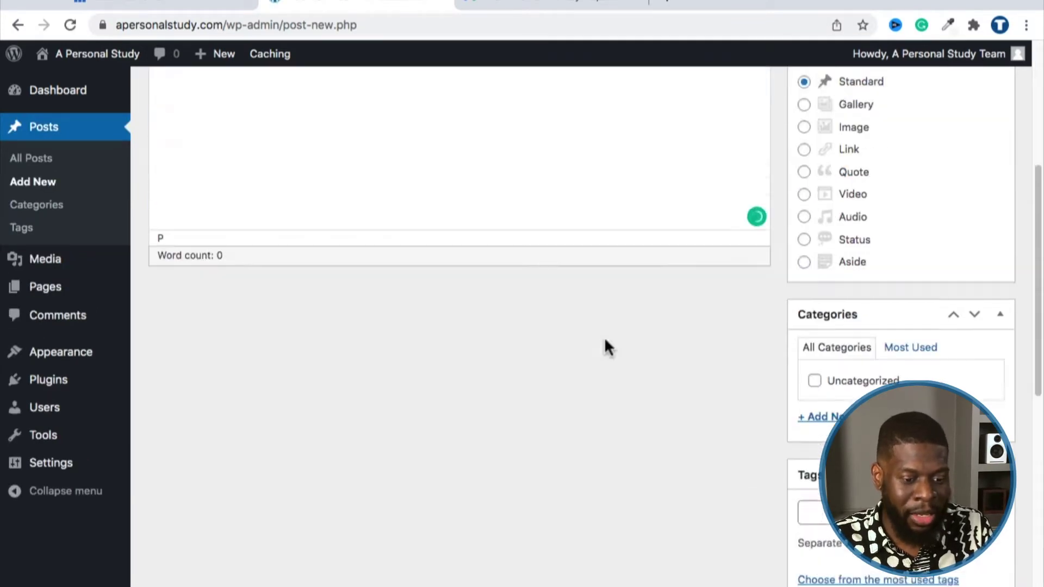
scroll(604, 348, "down", 5)
scroll(627, 378, "up", 10)
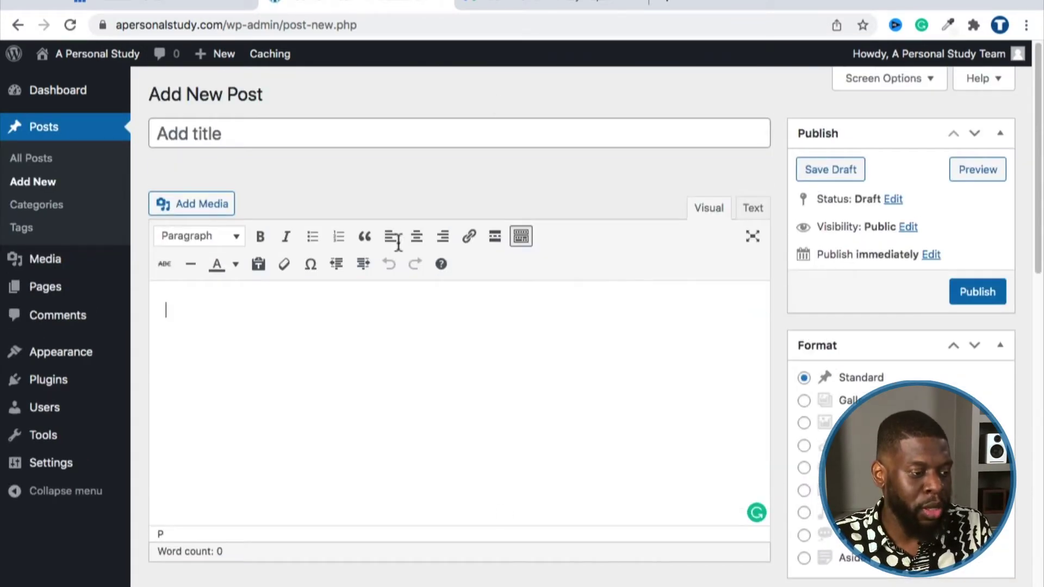
mouse_move(70, 294)
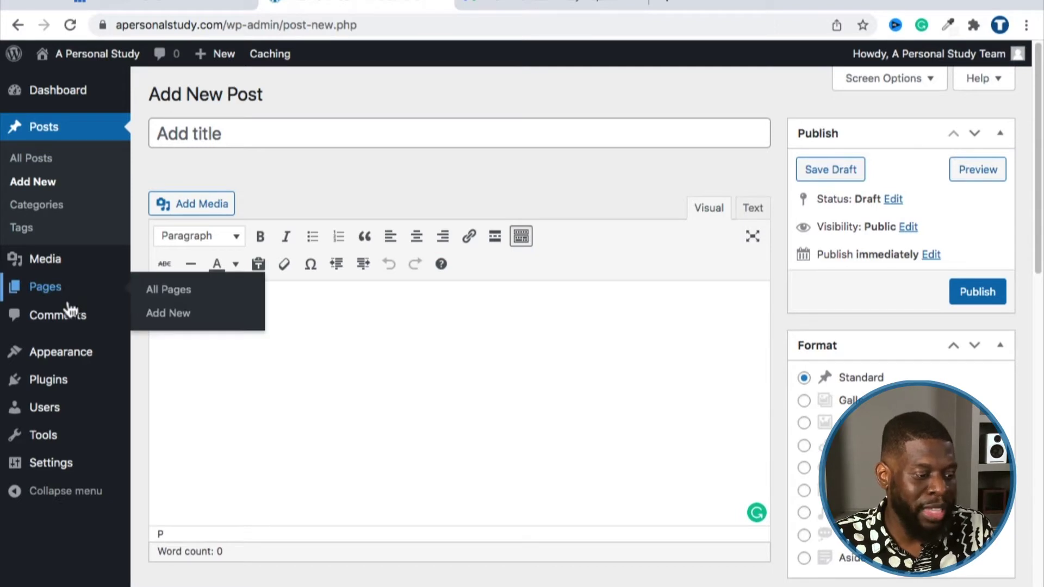
mouse_move(49, 365)
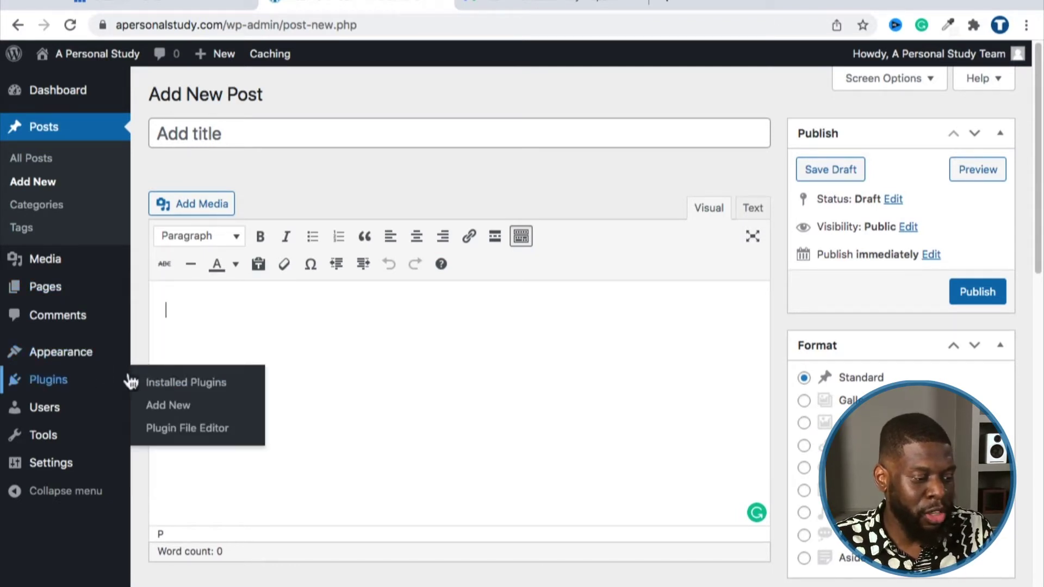
Step: Deactivate Classic Editor from the Installed Plugins list
left_click(150, 380)
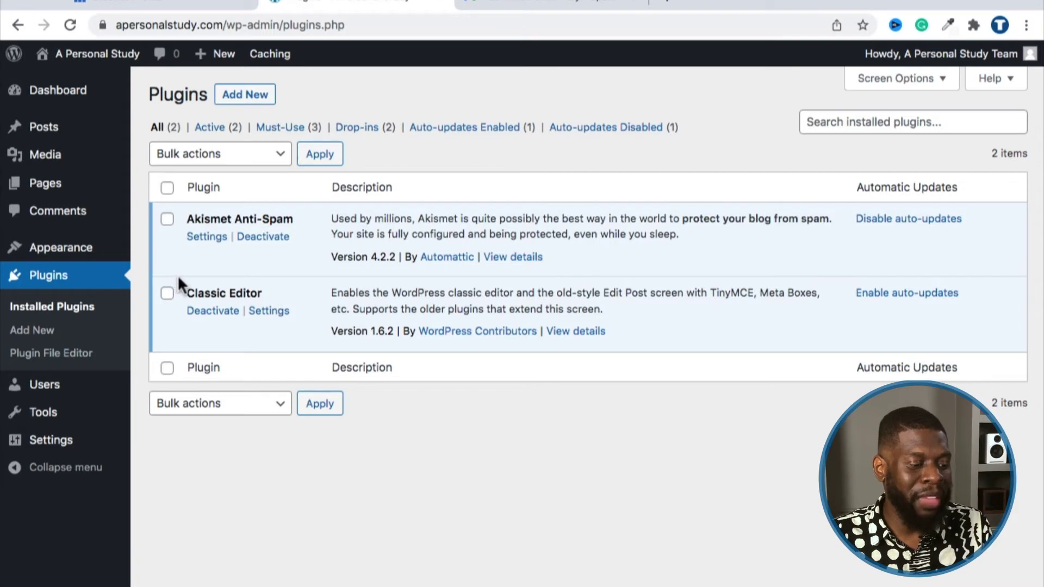
left_click_drag(185, 292, 274, 298)
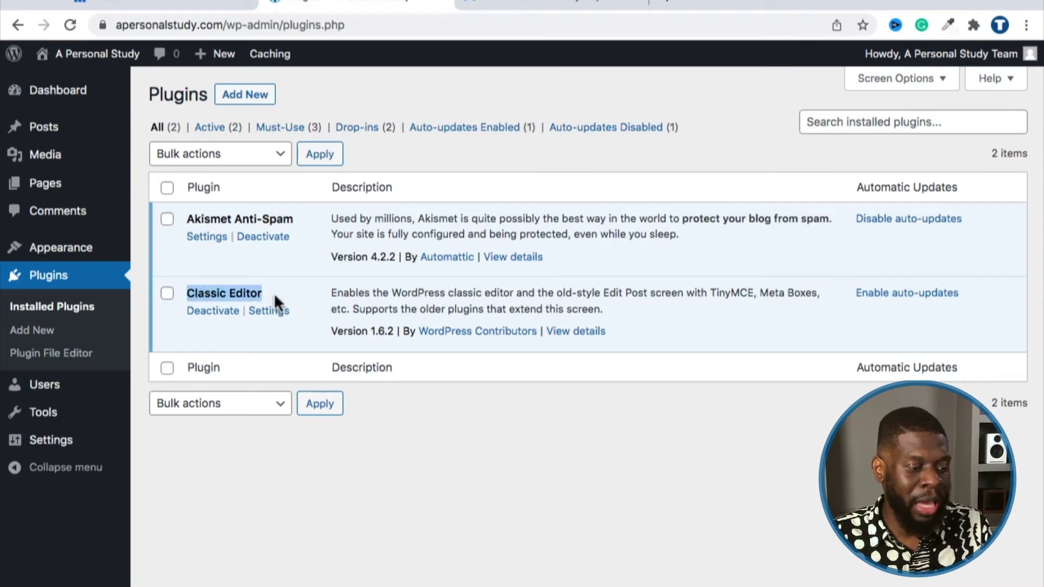
left_click(201, 315)
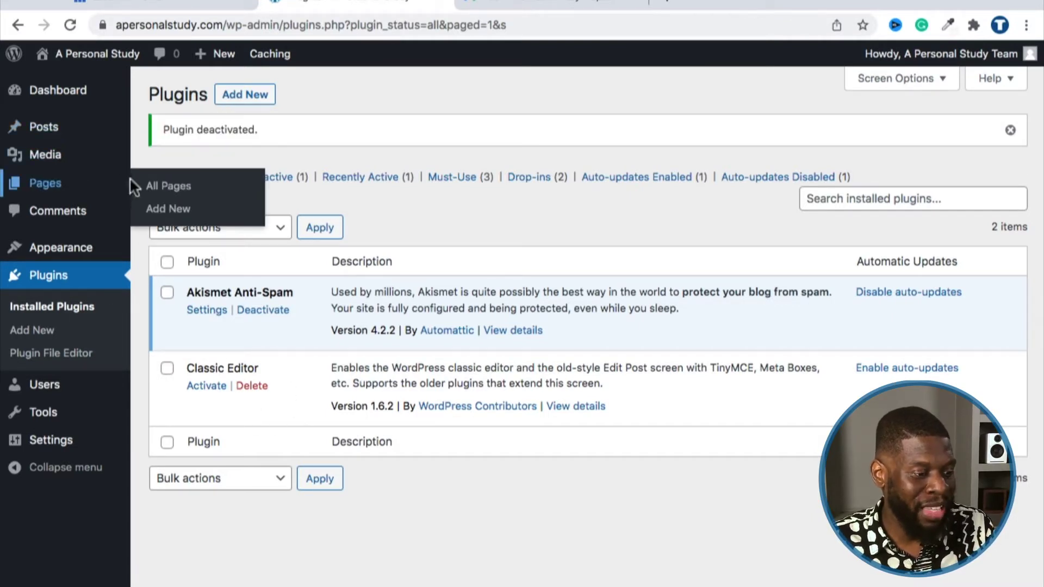
Step: Start a new page in the block editor and dismiss the welcome guide
left_click(158, 190)
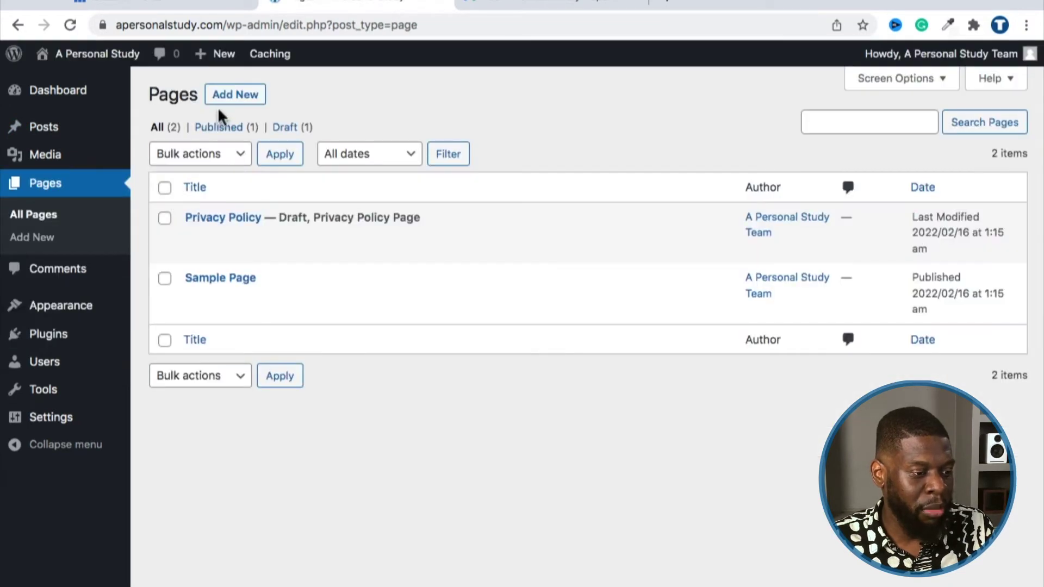
left_click(223, 97)
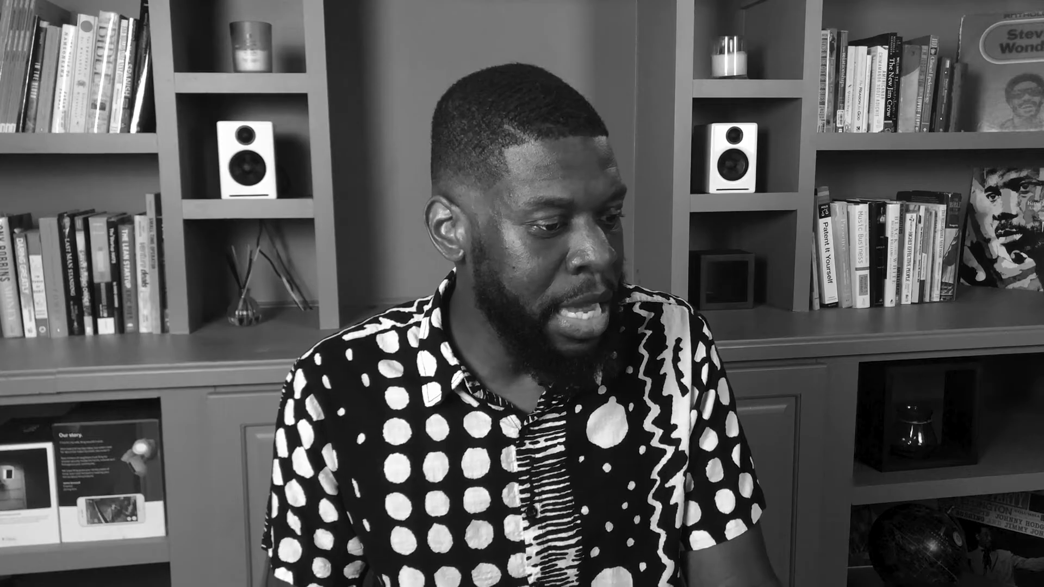
left_click(628, 118)
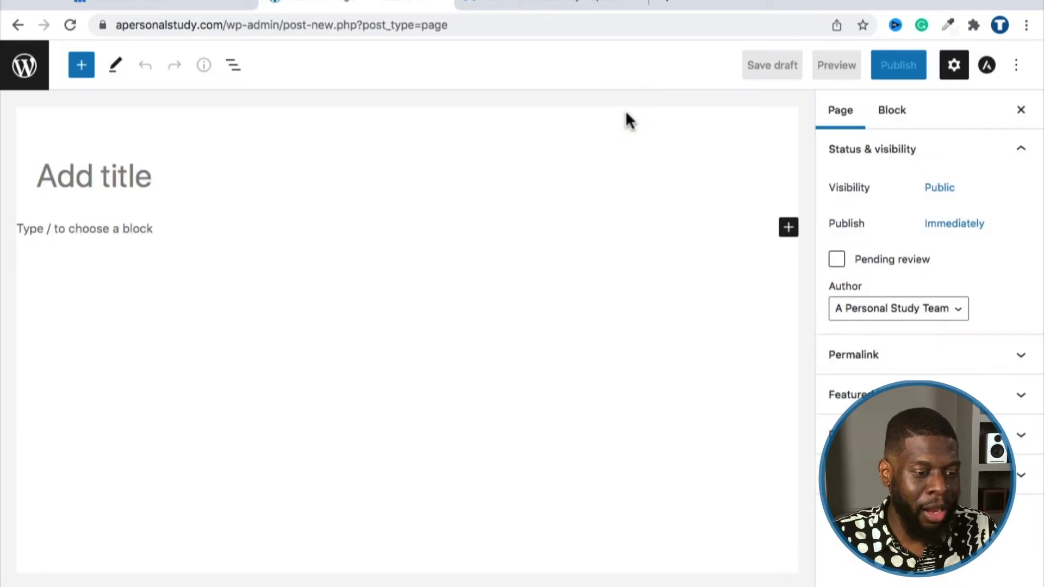
Step: Title the page 'Page Title', add the paragraph 'Add your donten', then leave the editor
left_click(144, 179)
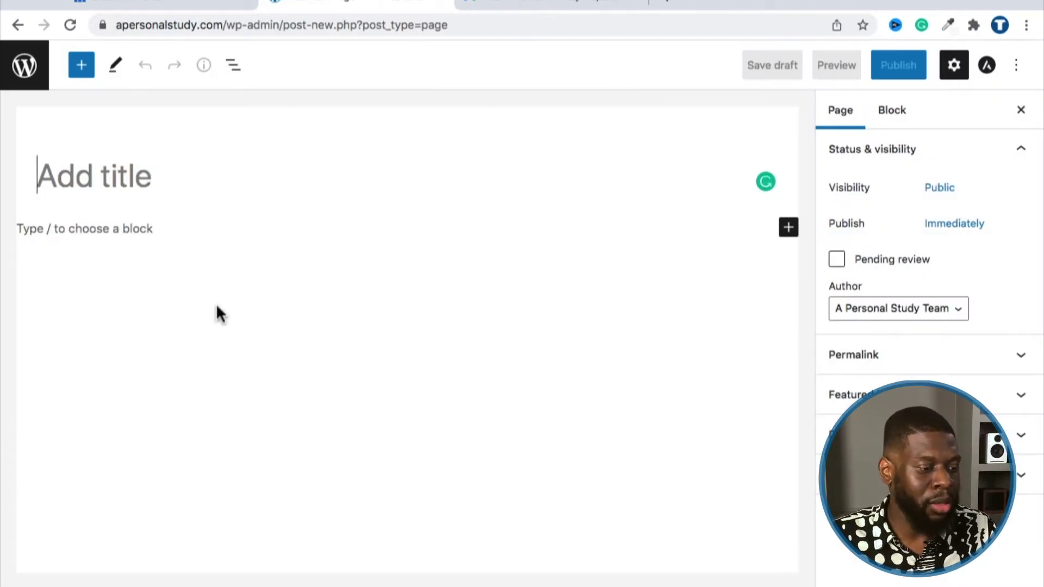
type("Page Title")
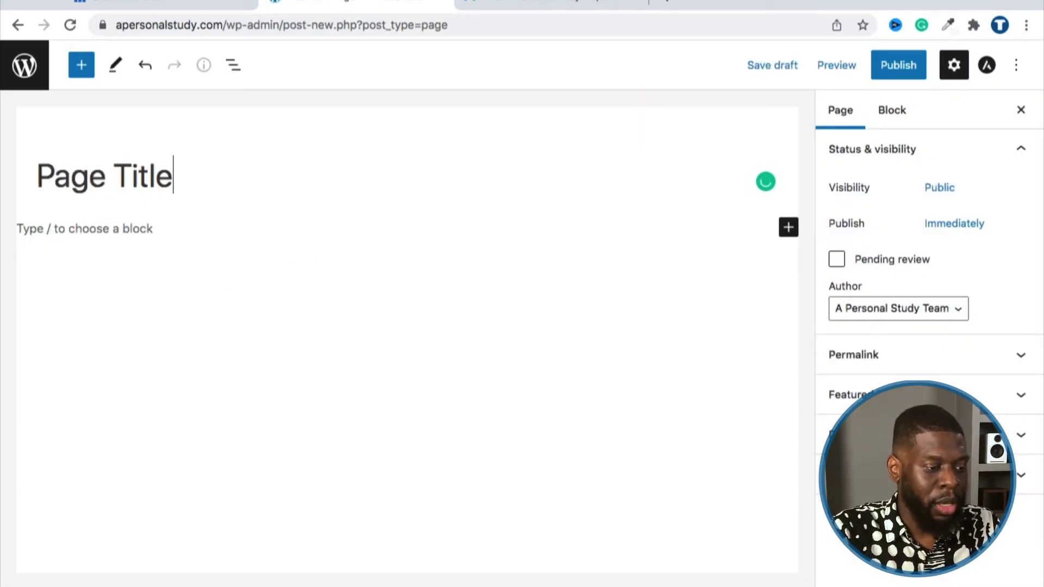
key("Return")
type("Add")
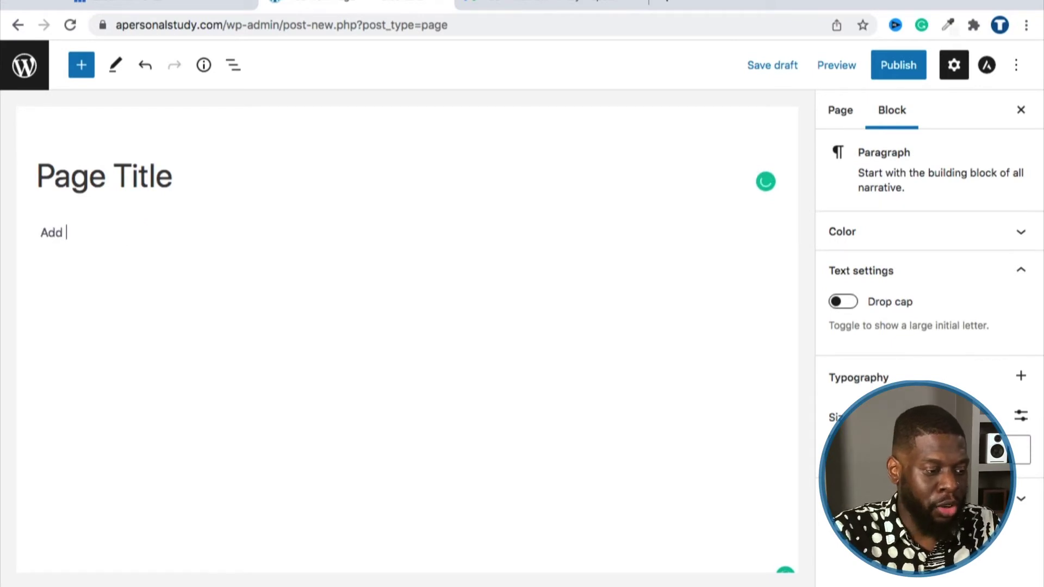
type(" your dontent.")
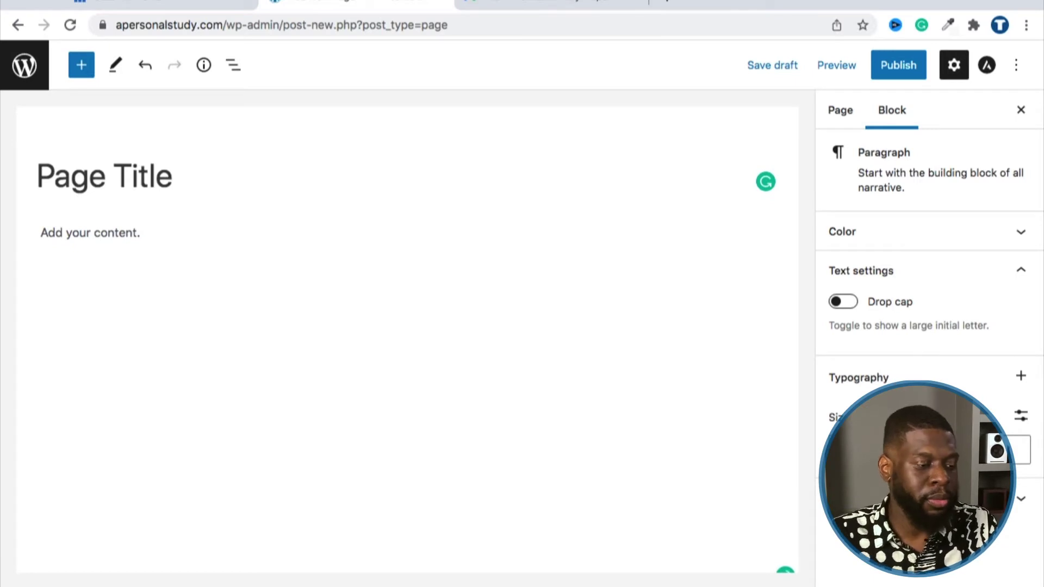
left_click(264, 263)
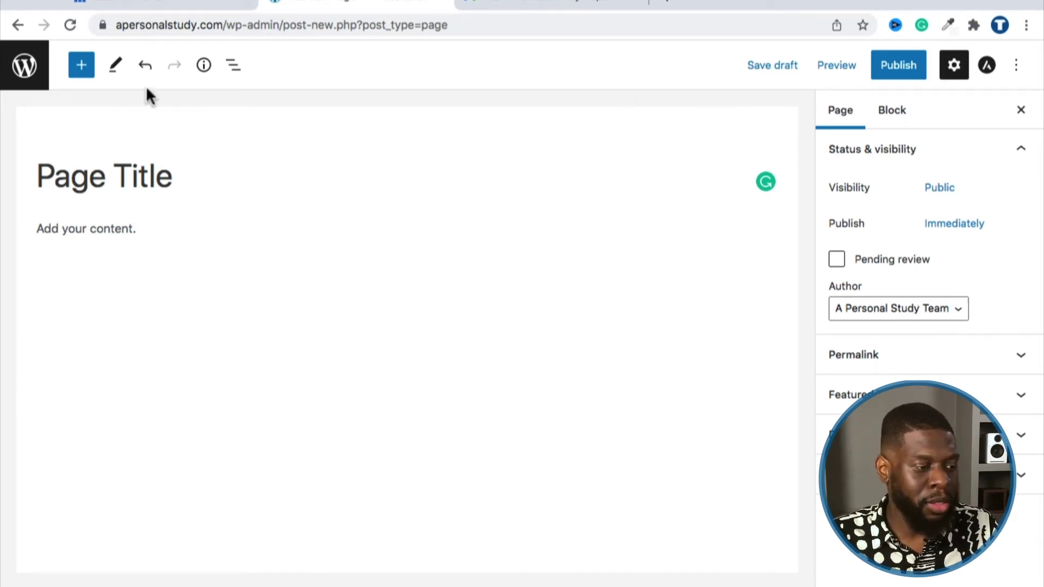
left_click(19, 73)
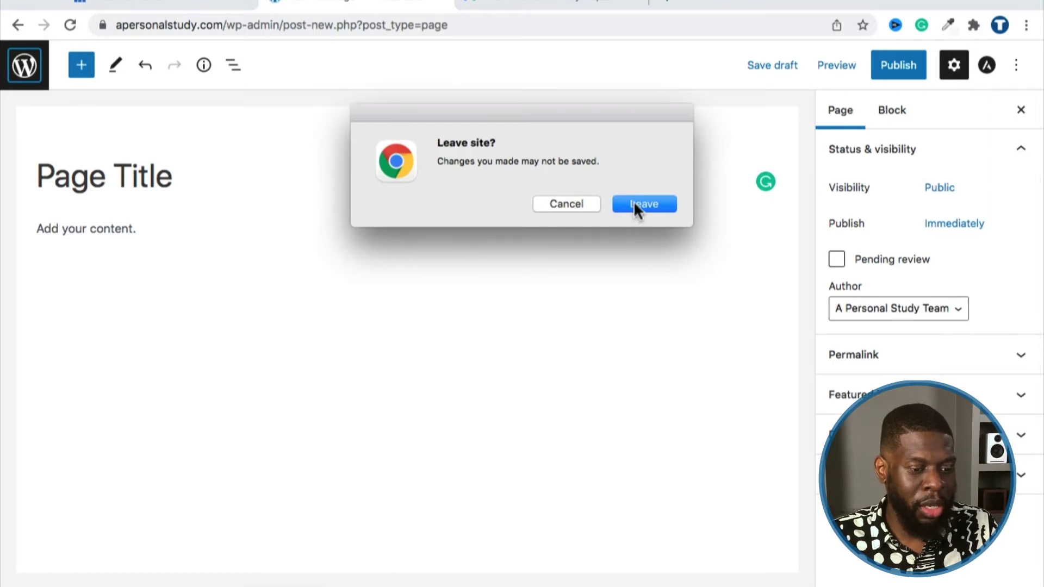
Step: Discard the unsaved page and turn Classic Editor back on in Installed Plugins
left_click(635, 204)
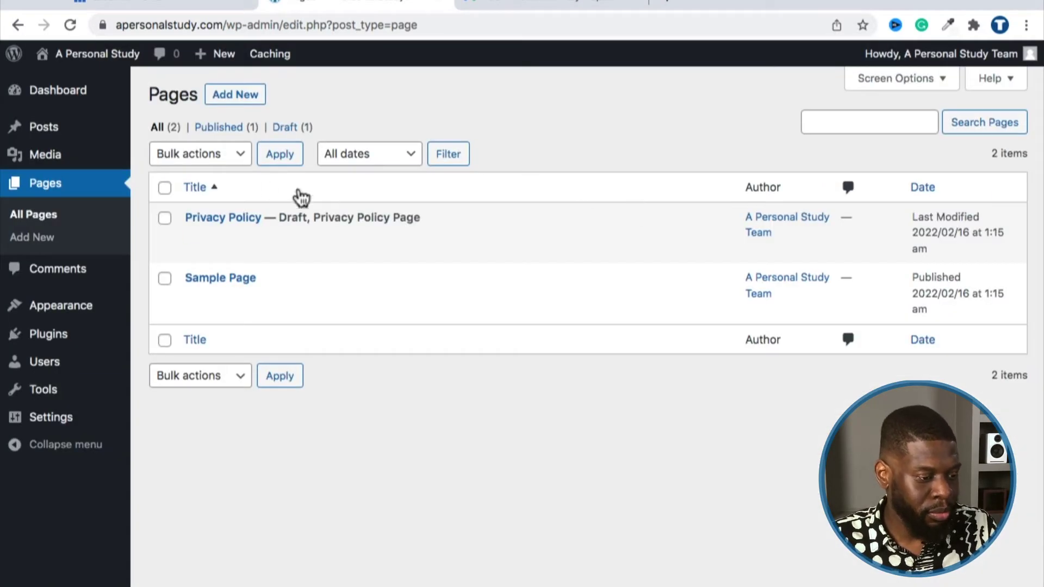
mouse_move(70, 305)
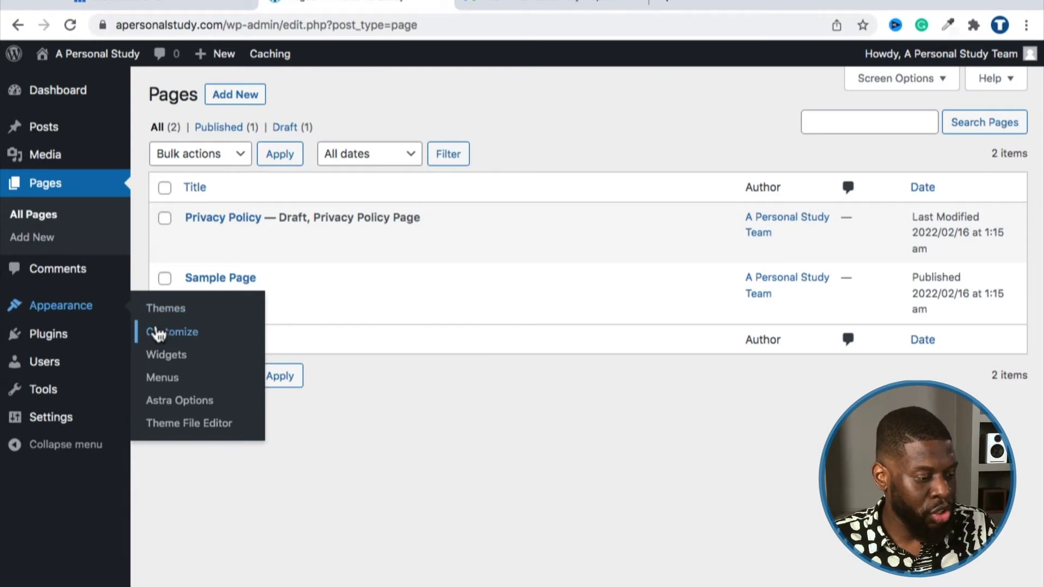
mouse_move(64, 337)
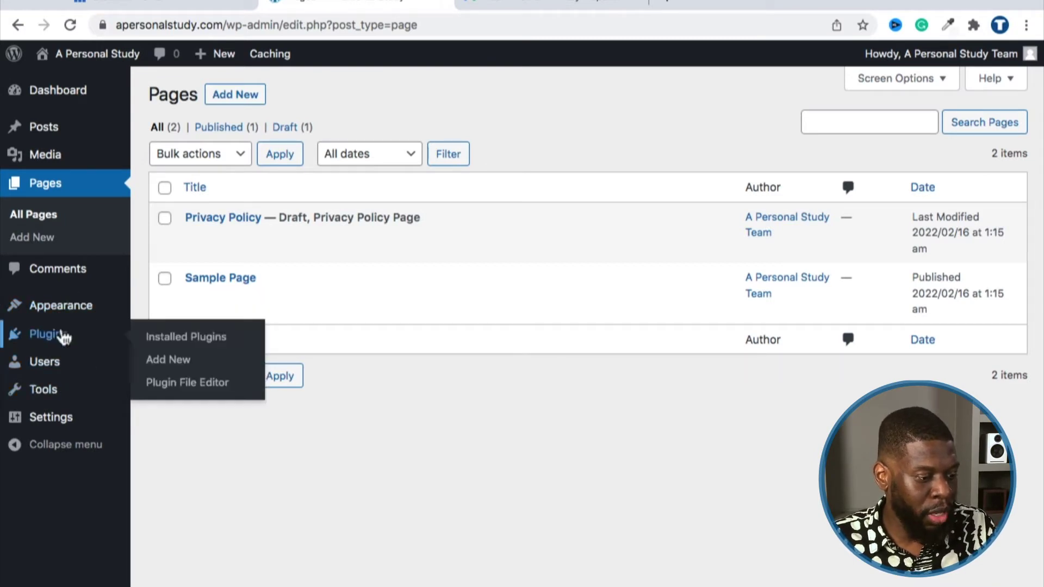
left_click(170, 341)
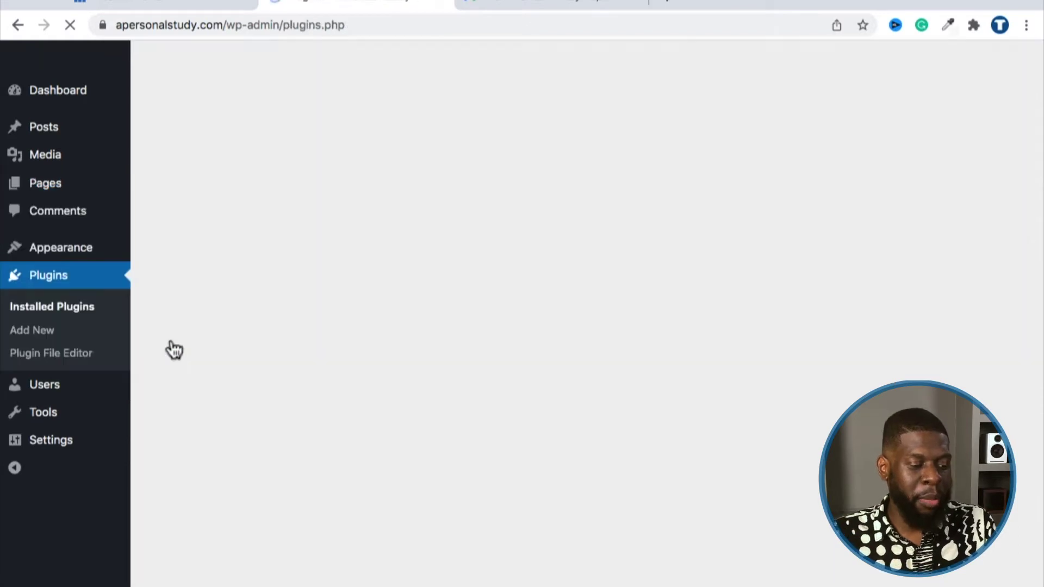
left_click_drag(182, 316, 259, 319)
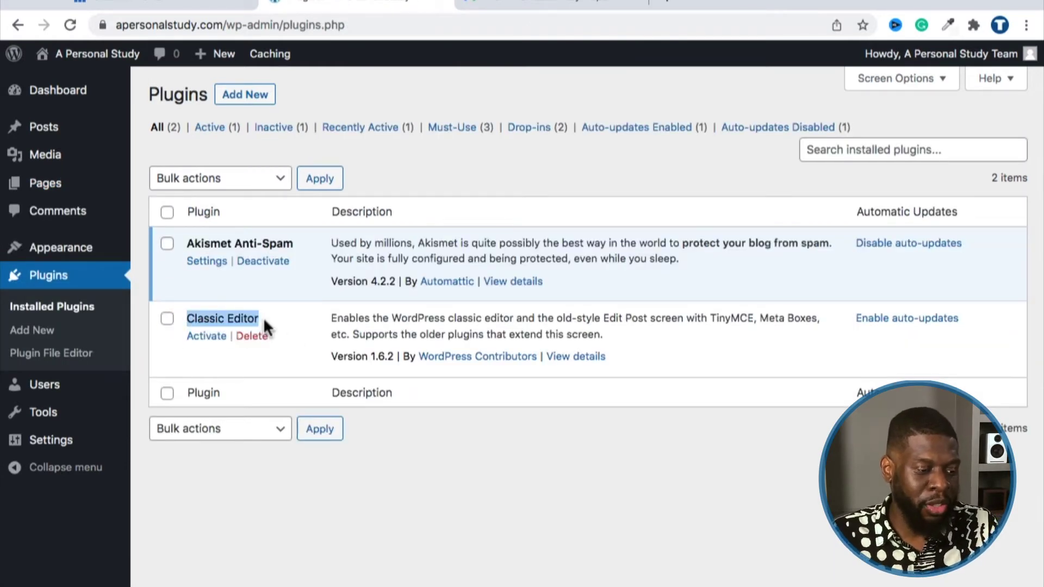
left_click(218, 337)
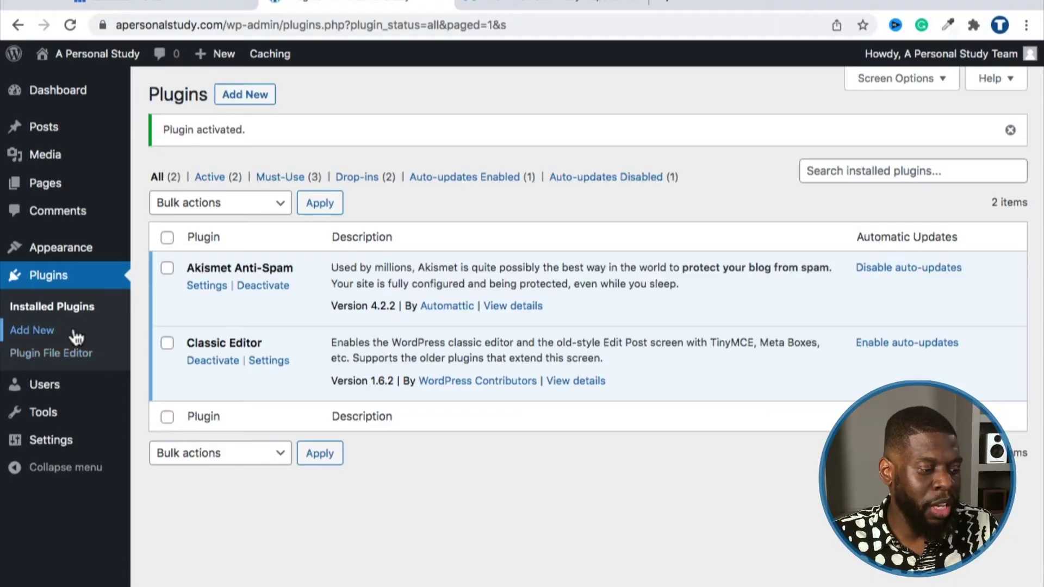
Step: Find Classic Widgets on the Add New plugins page, install it and activate it
left_click(77, 337)
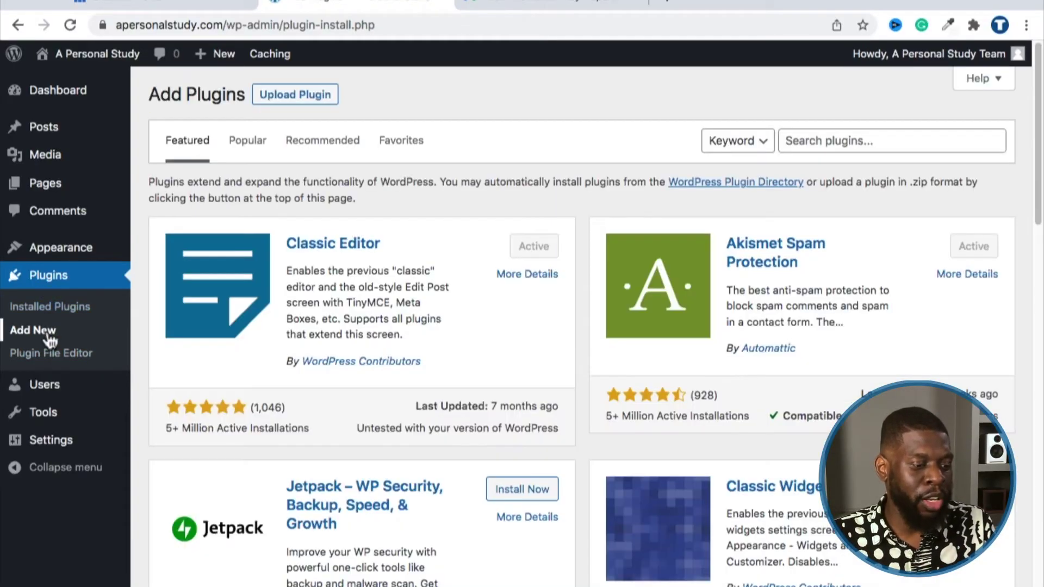
scroll(584, 443, "down", 3)
scroll(582, 443, "down", 1)
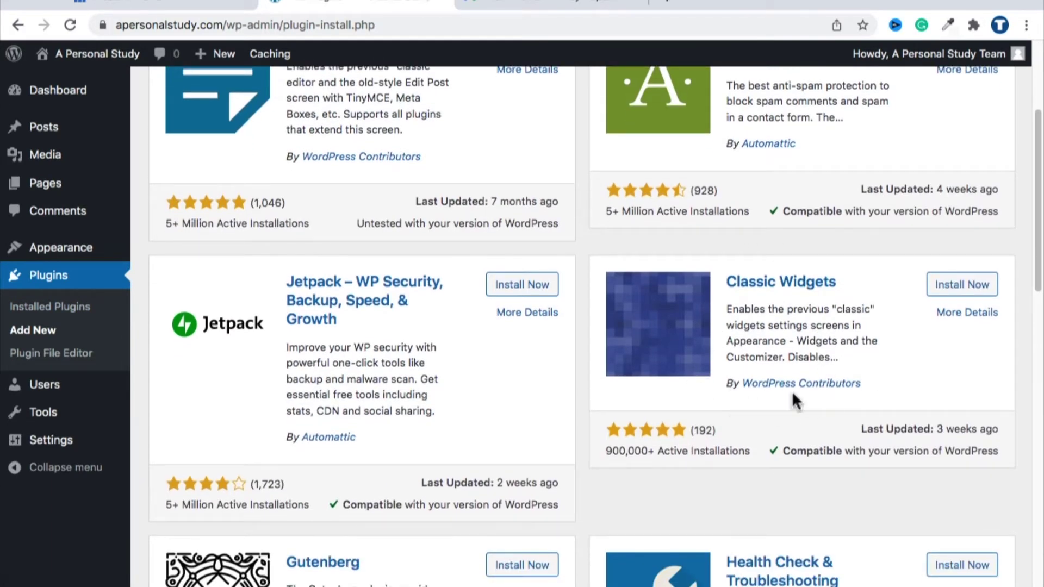
left_click(956, 286)
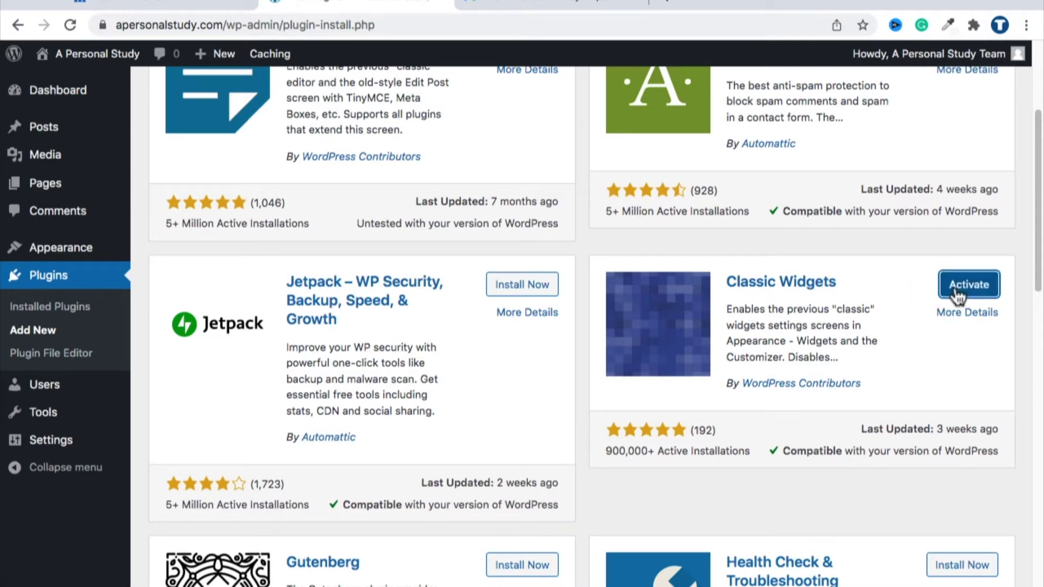
left_click(969, 289)
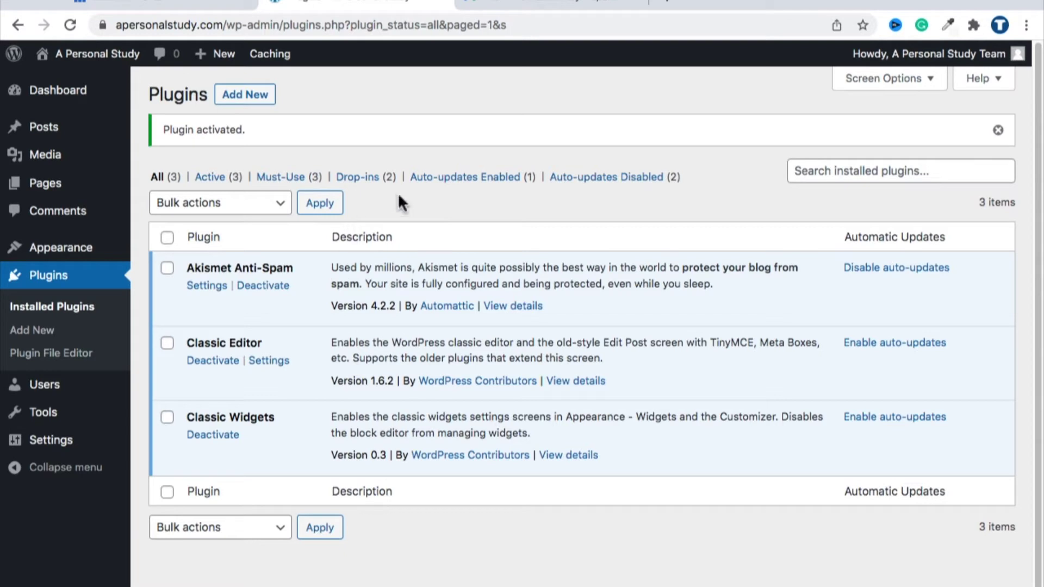
Step: Visit the live site's front page and inspect its Search and Recent Posts sidebar widgets
mouse_move(77, 52)
left_click(76, 84)
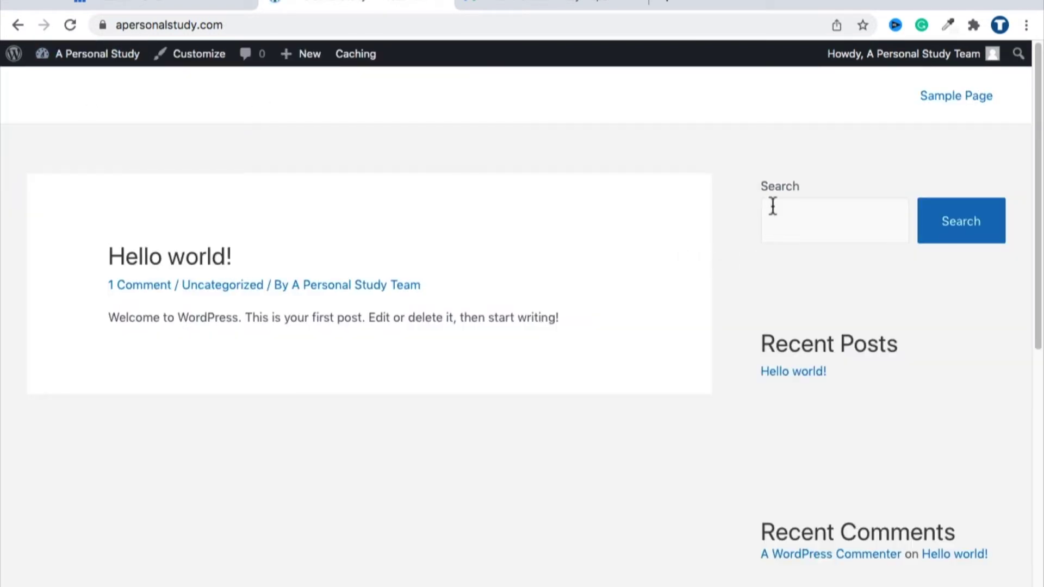
scroll(776, 328, "down", 3)
scroll(836, 530, "down", 6)
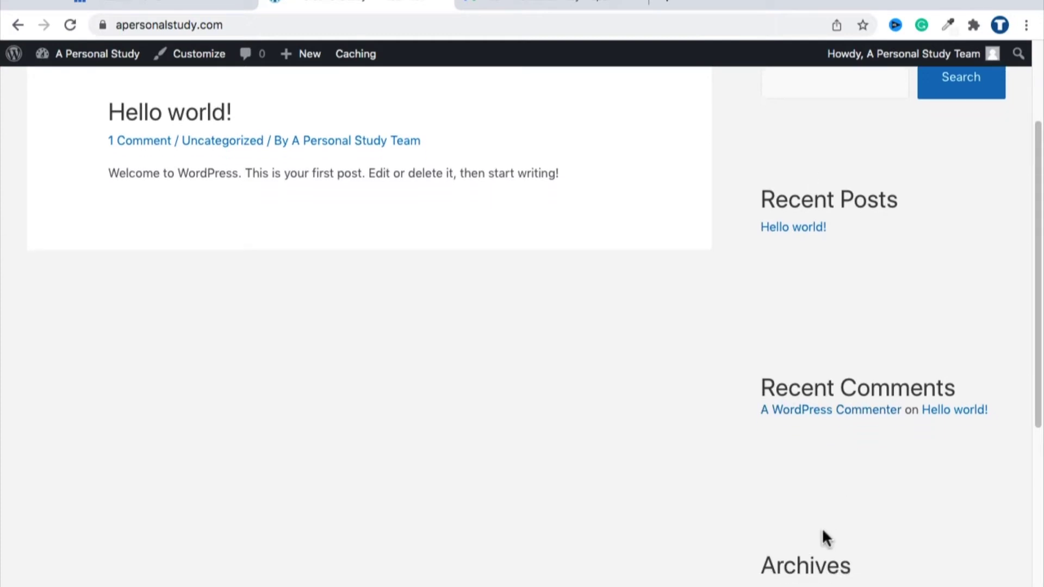
scroll(822, 535, "up", 8)
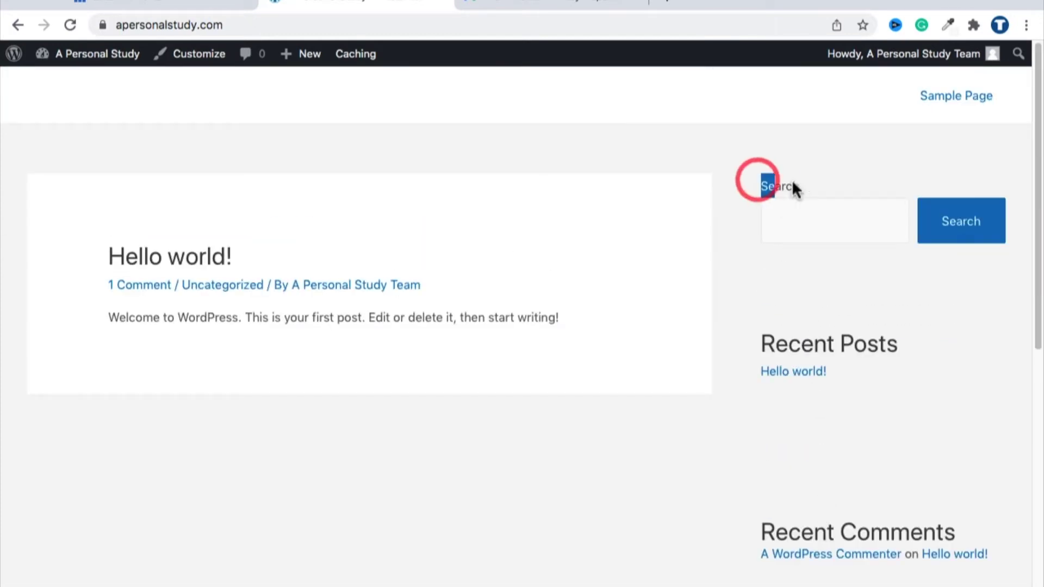
left_click_drag(793, 186, 814, 269)
left_click_drag(761, 341, 899, 350)
scroll(896, 356, "down", 5)
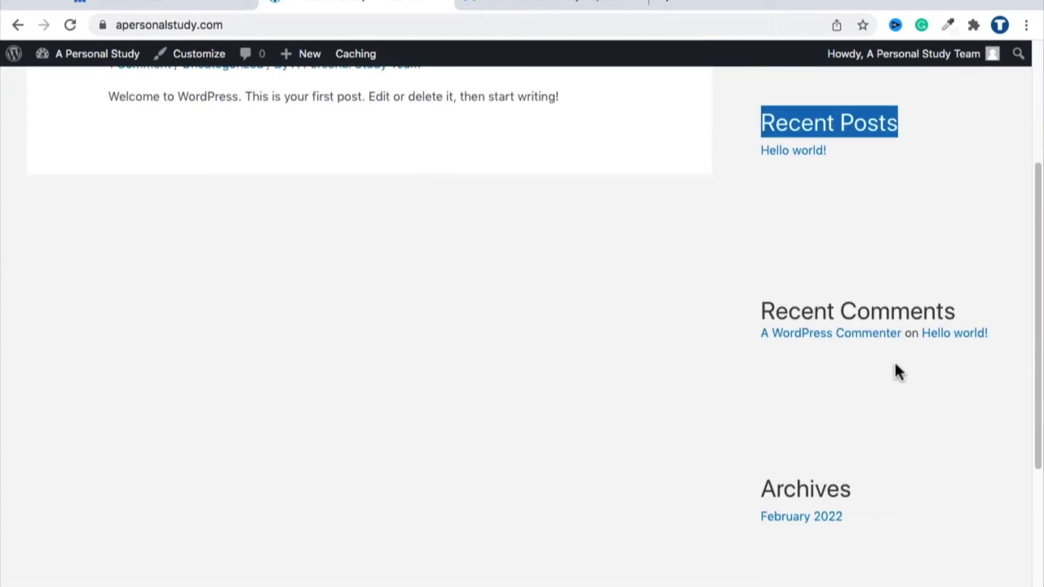
left_click_drag(757, 305, 853, 473)
Step: Highlight the Archives and Categories widget headings, then head back to the admin Dashboard
double_click(820, 472)
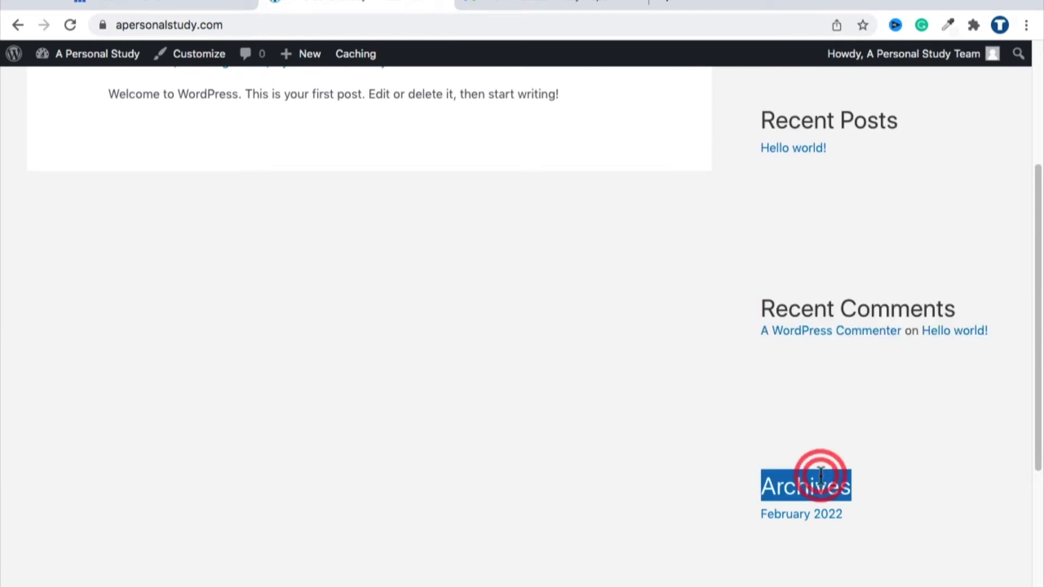
scroll(819, 467, "down", 5)
left_click(813, 455)
double_click(812, 454)
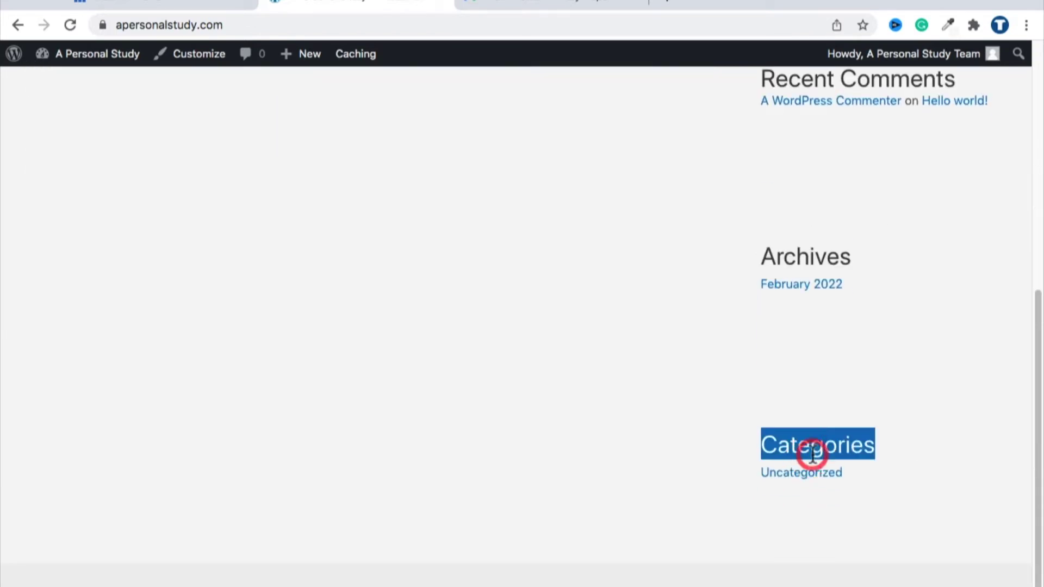
left_click(592, 430)
scroll(591, 429, "up", 8)
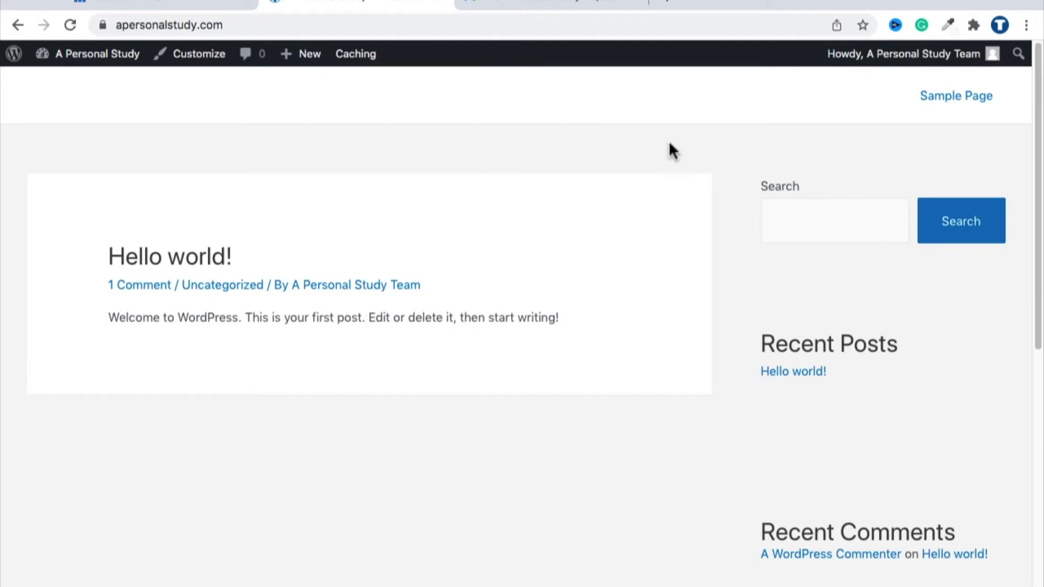
mouse_move(68, 61)
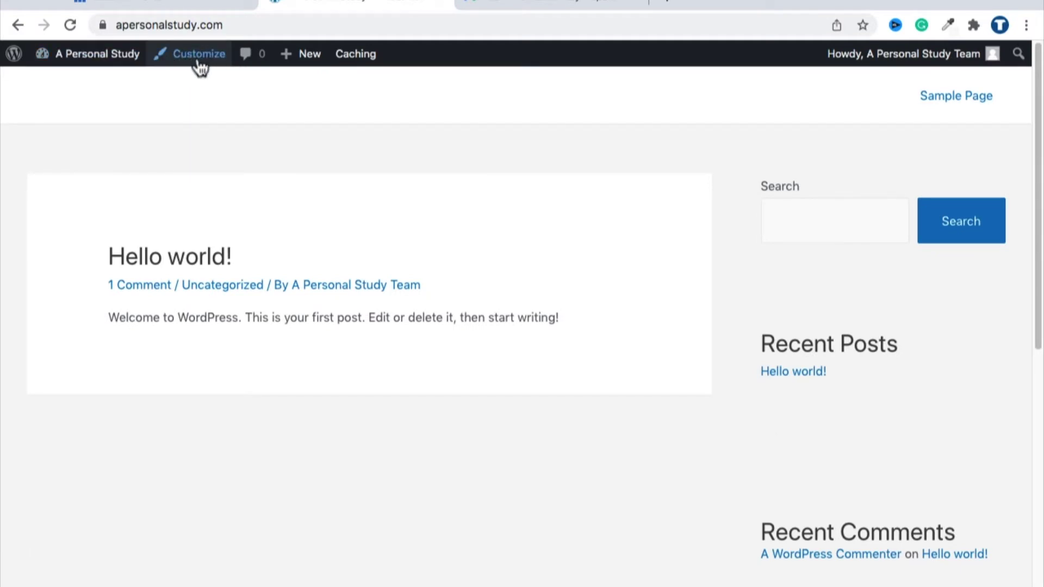
mouse_move(77, 89)
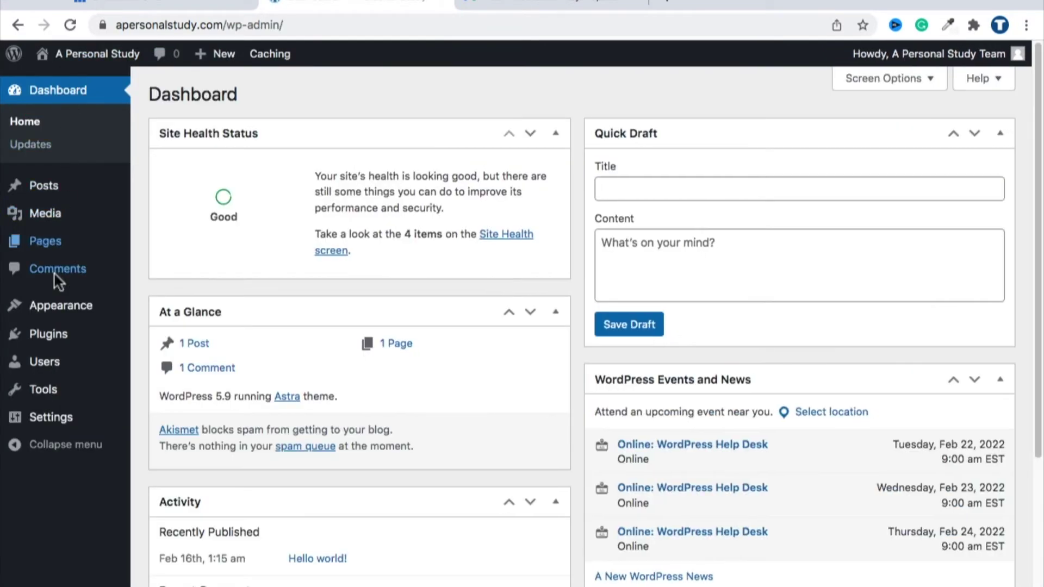
Step: Open the site Customizer and its Widgets panel
mouse_move(57, 315)
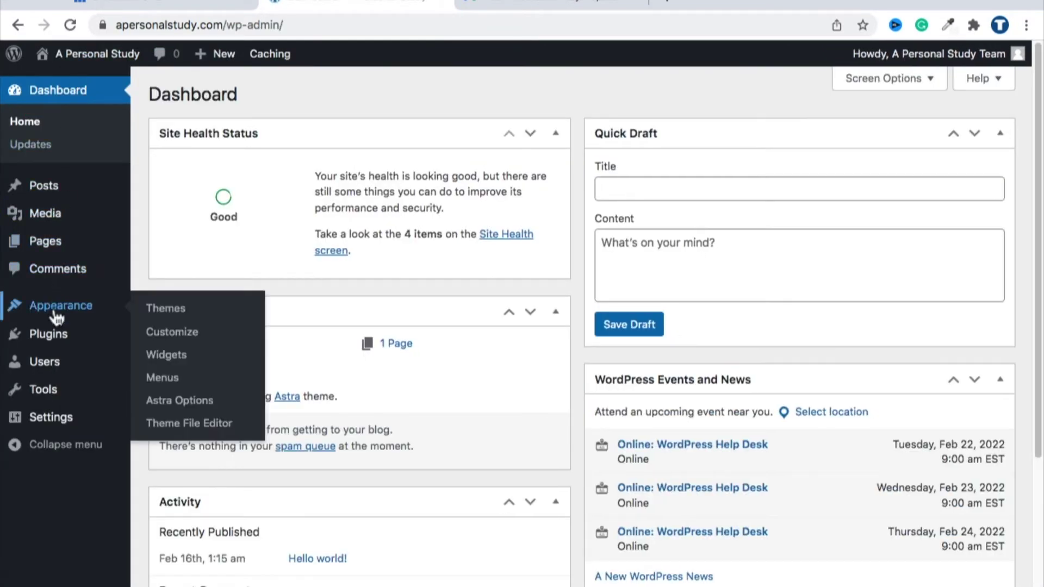
left_click(187, 339)
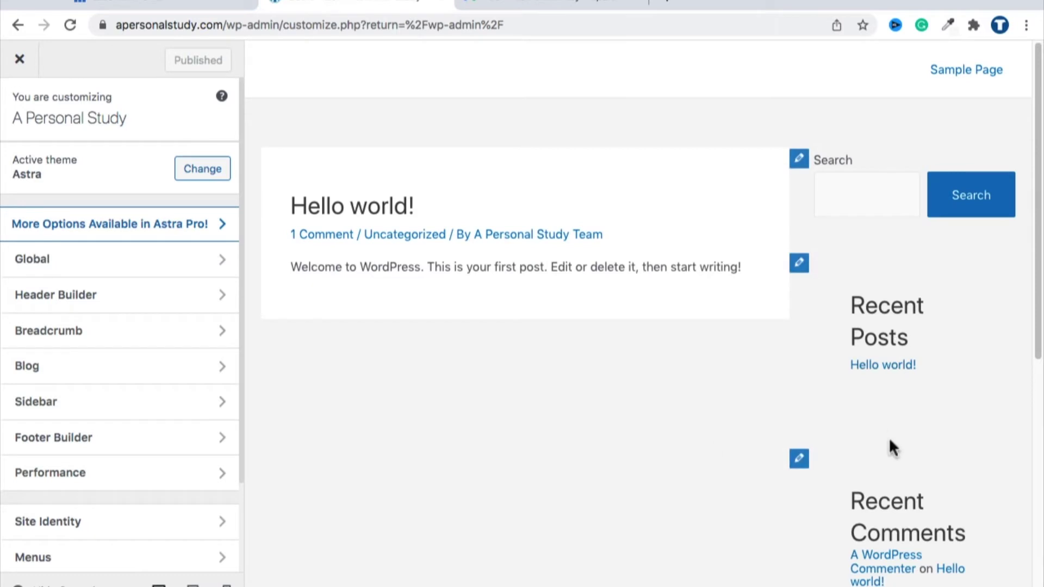
scroll(73, 275, "down", 1)
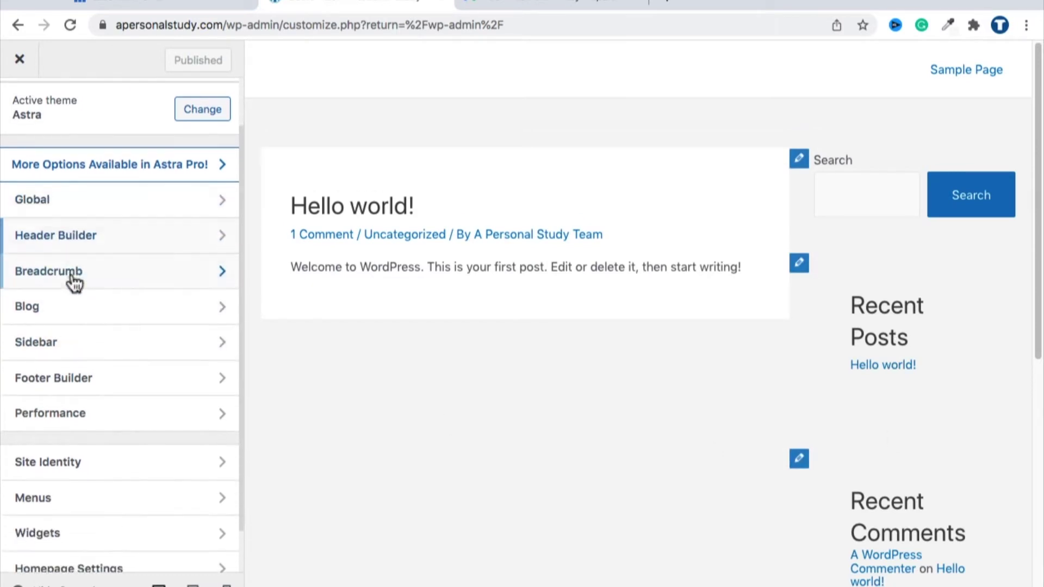
scroll(71, 293, "down", 1)
left_click(57, 509)
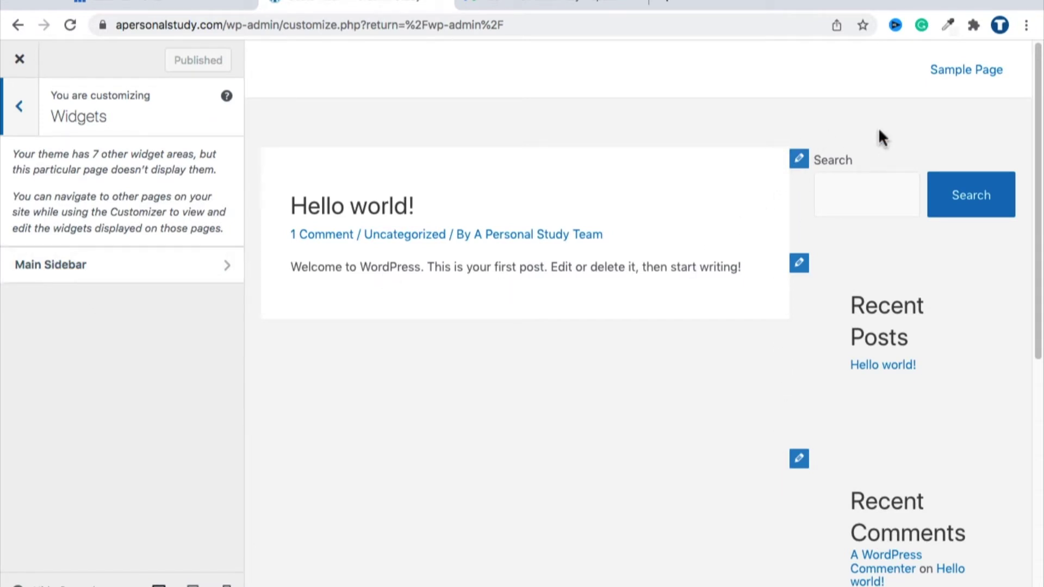
Step: Open the Main Sidebar widget area and expand its first block widget
scroll(996, 179, "down", 6)
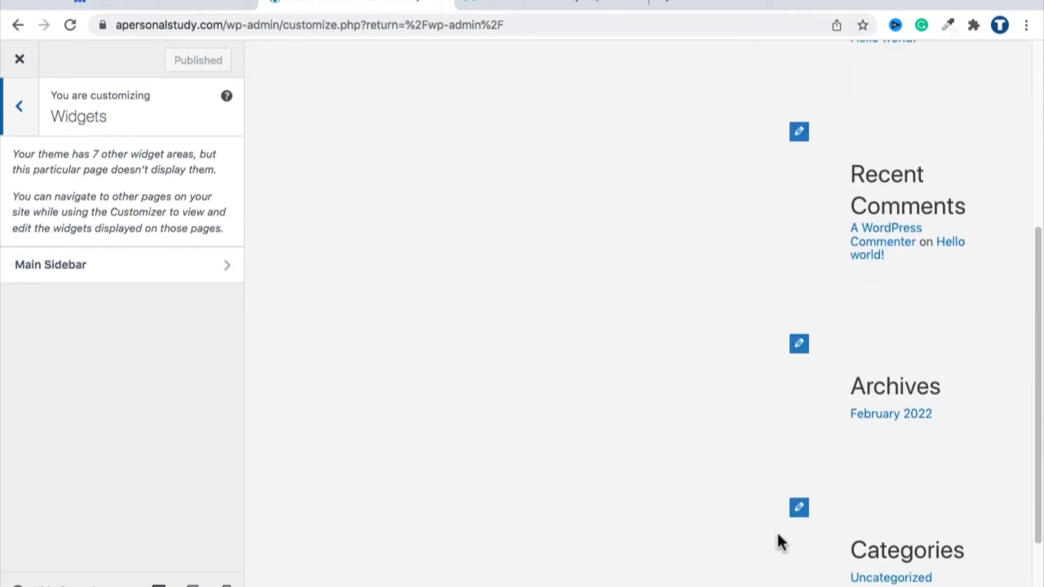
scroll(788, 413, "up", 6)
scroll(800, 291, "down", 8)
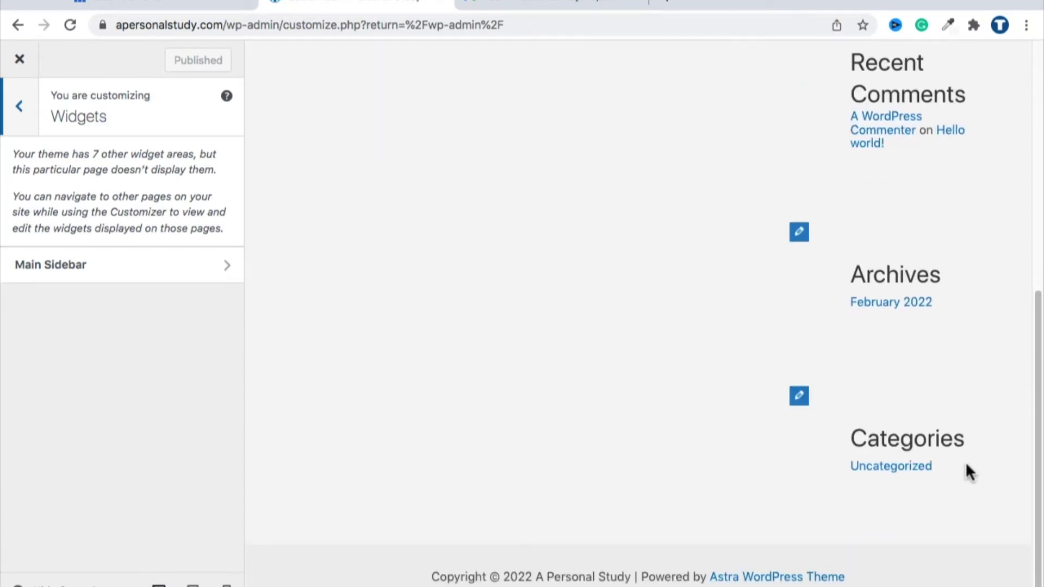
scroll(967, 465, "up", 8)
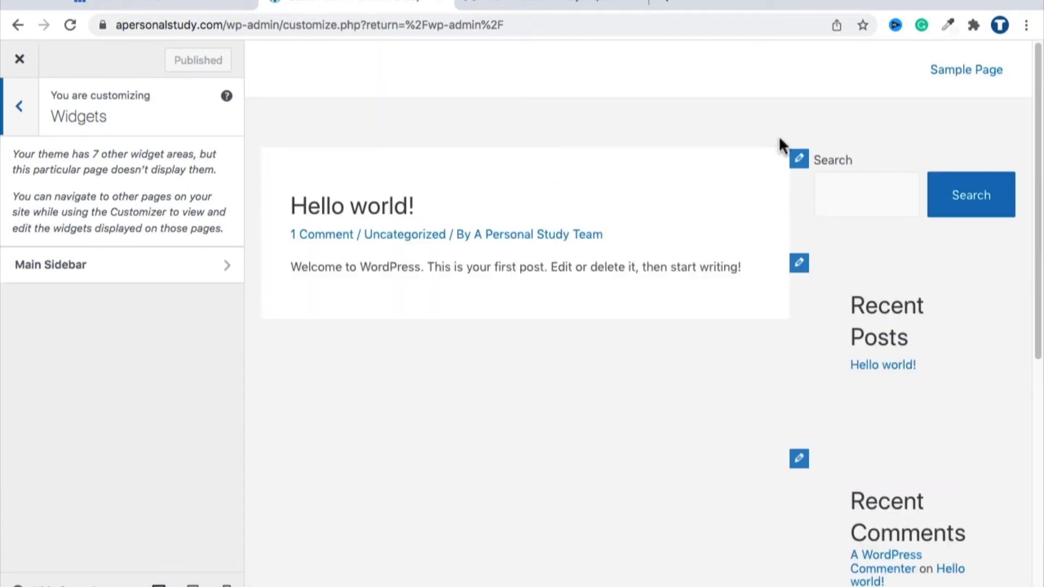
scroll(832, 150, "down", 1)
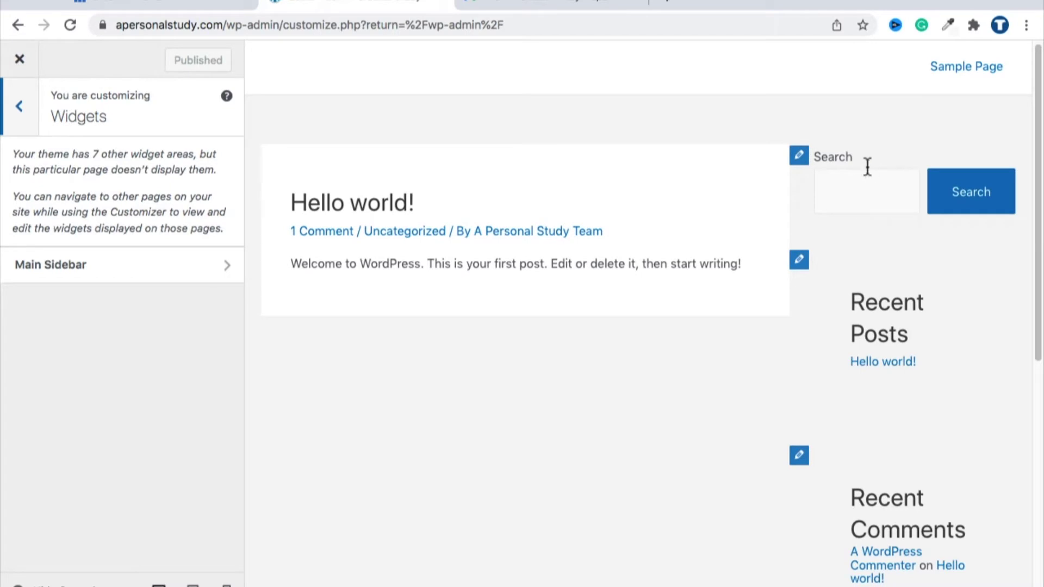
scroll(867, 167, "down", 4)
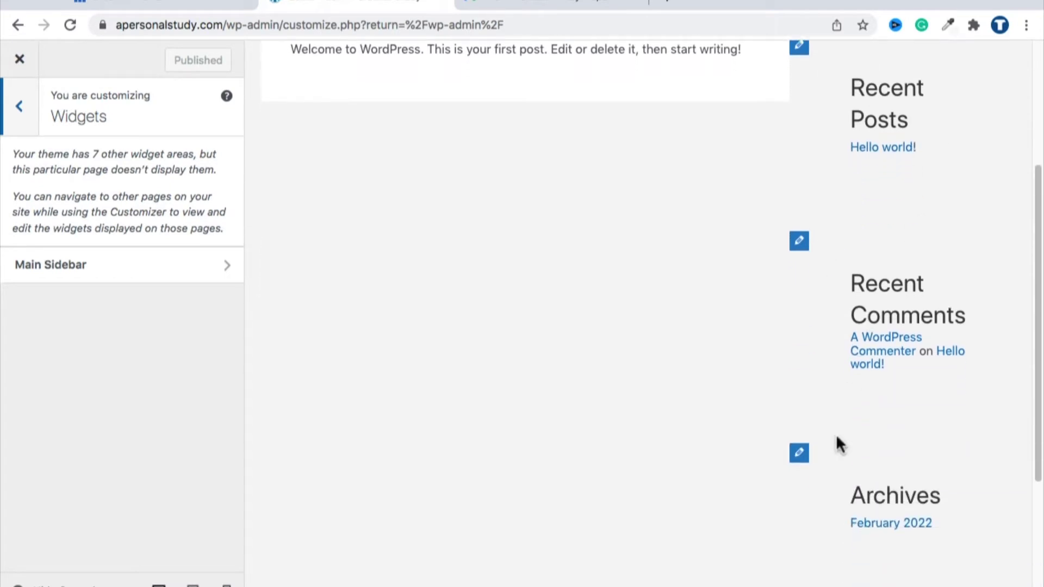
scroll(836, 434, "down", 4)
scroll(830, 435, "up", 8)
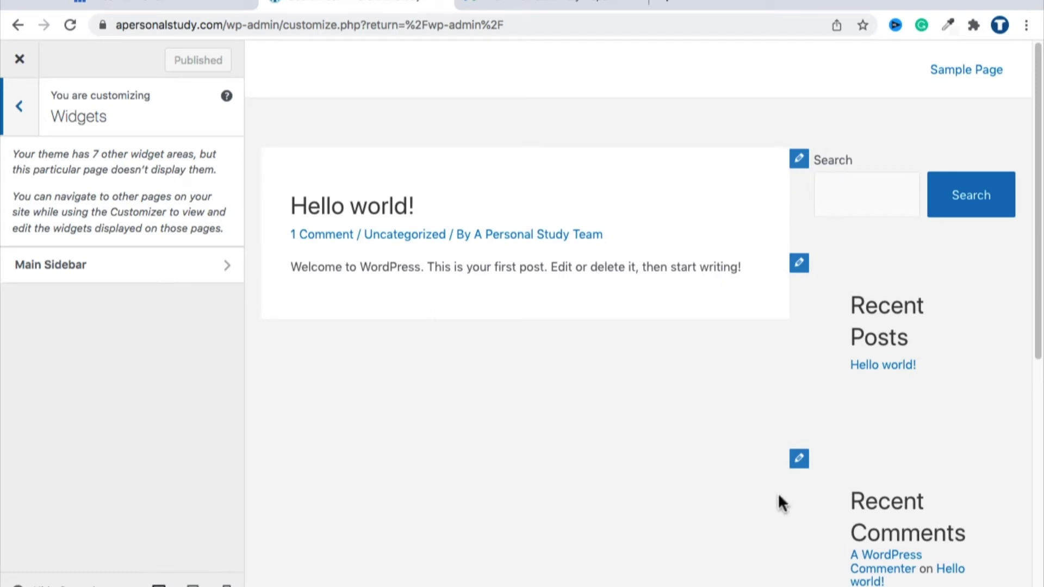
scroll(780, 492, "down", 8)
scroll(783, 491, "up", 8)
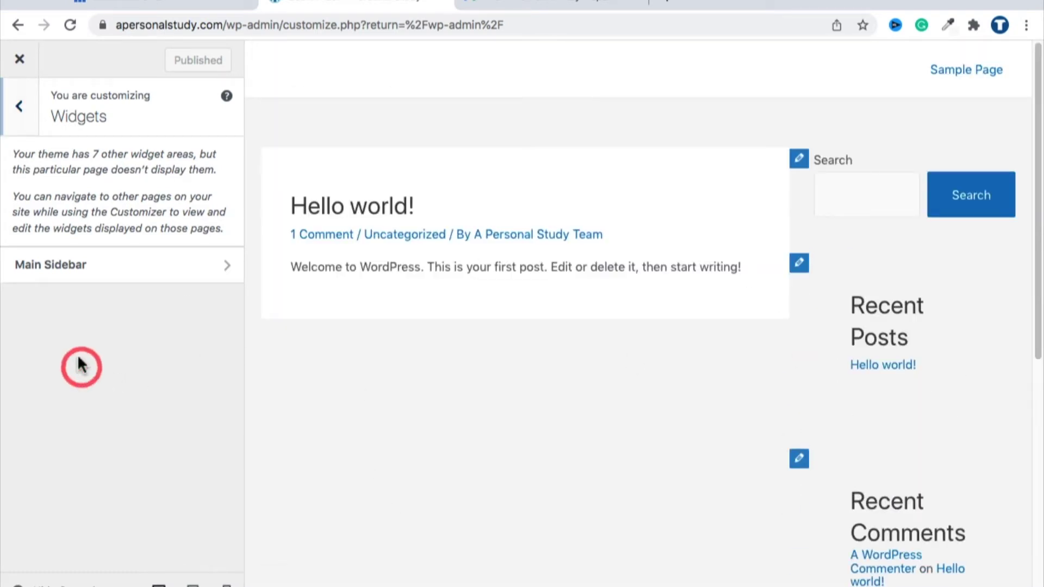
left_click(43, 274)
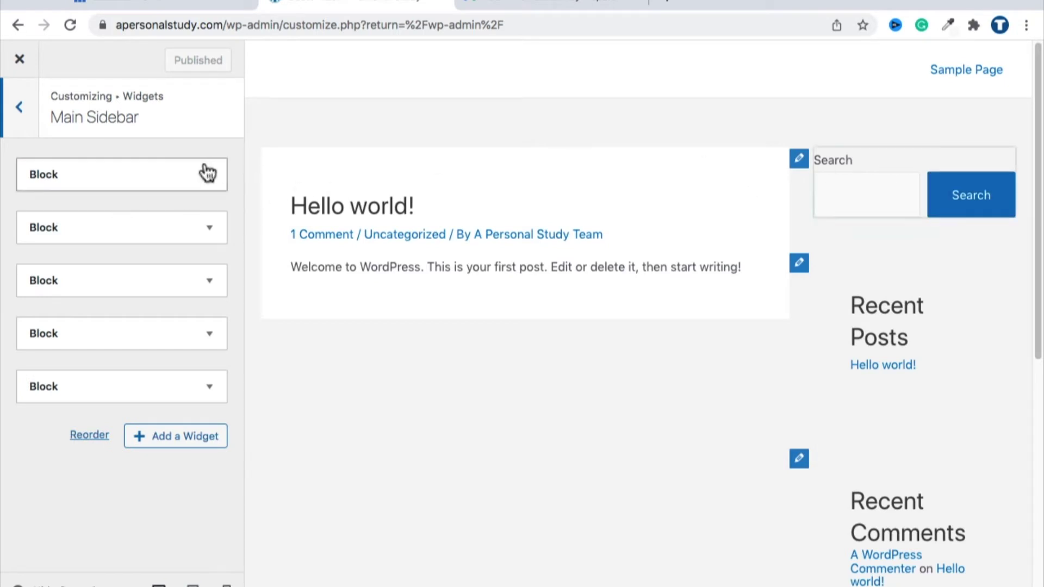
left_click(207, 173)
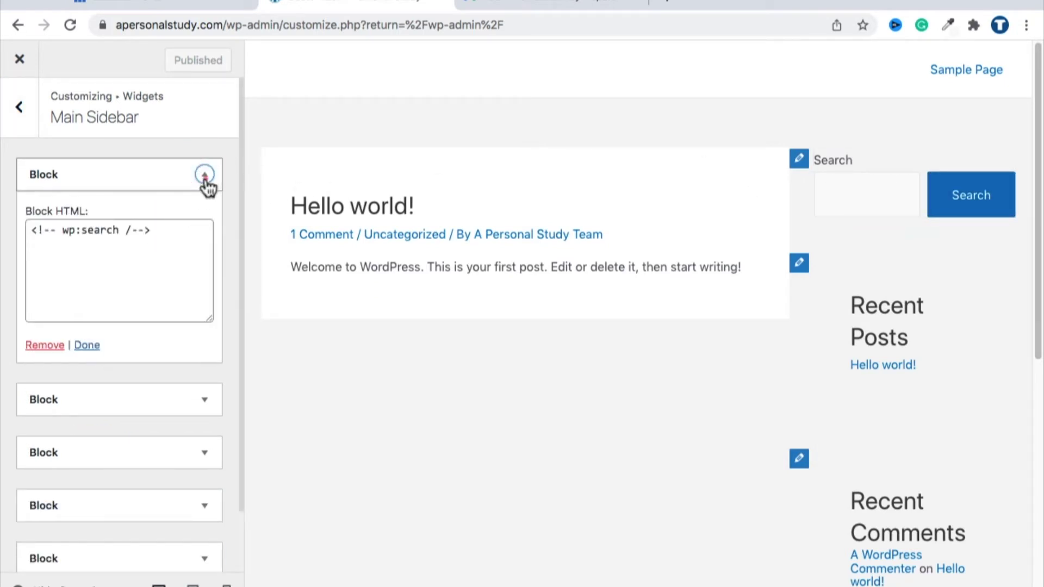
Step: Inspect the first two block widgets, then remove the Search block widget
left_click(205, 180)
left_click(209, 228)
left_click(208, 229)
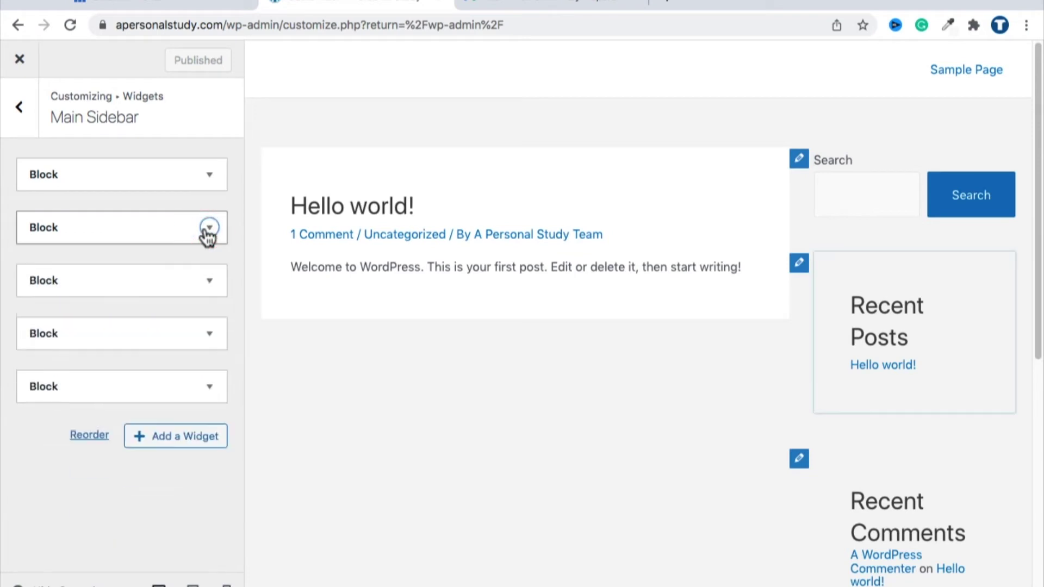
left_click(207, 176)
left_click(205, 174)
left_click(204, 174)
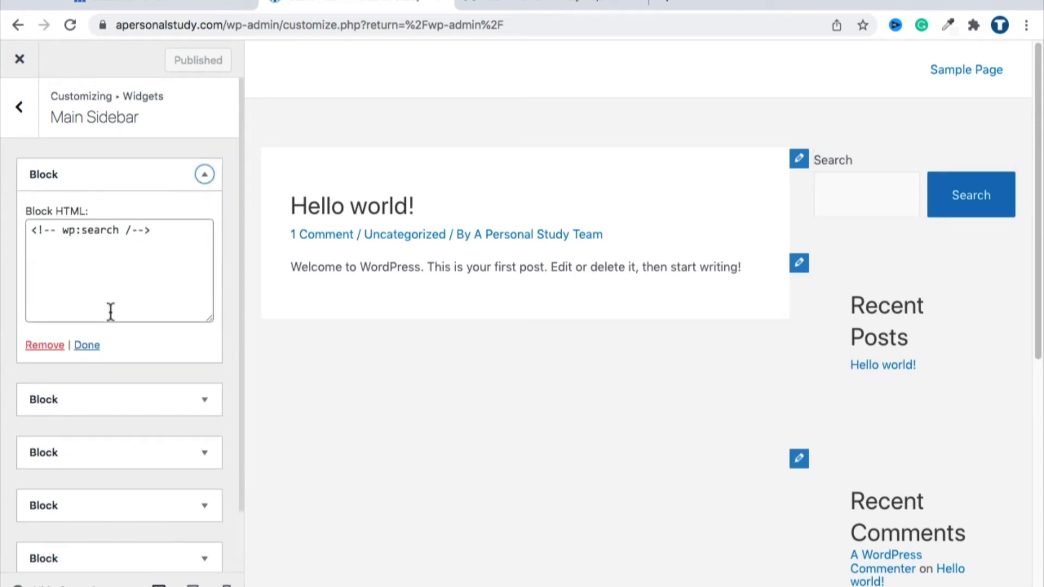
left_click(52, 347)
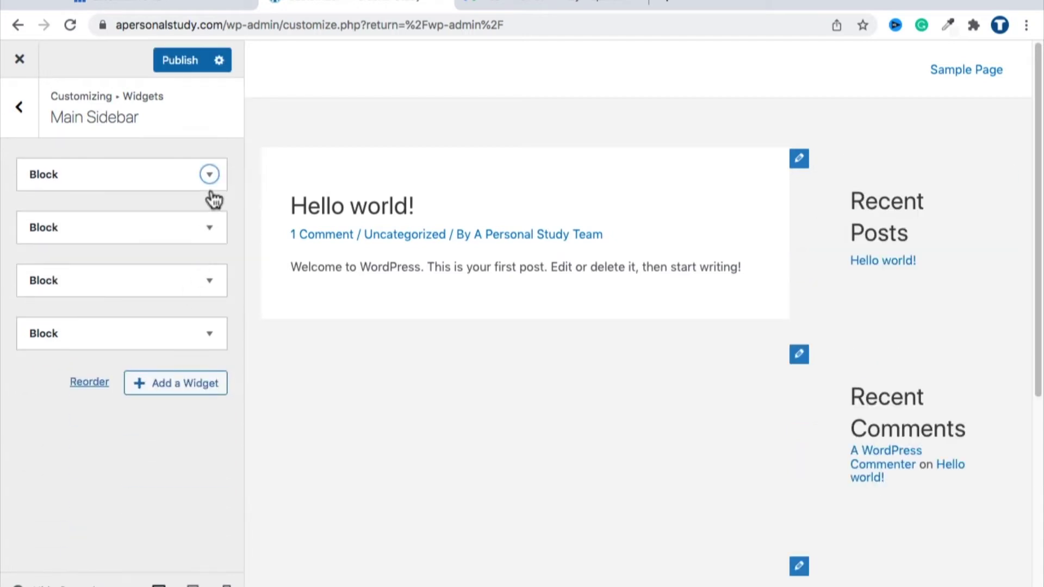
Step: Remove the Recent Posts, Recent Comments, Archives and Categories block widgets
left_click(206, 176)
left_click(44, 345)
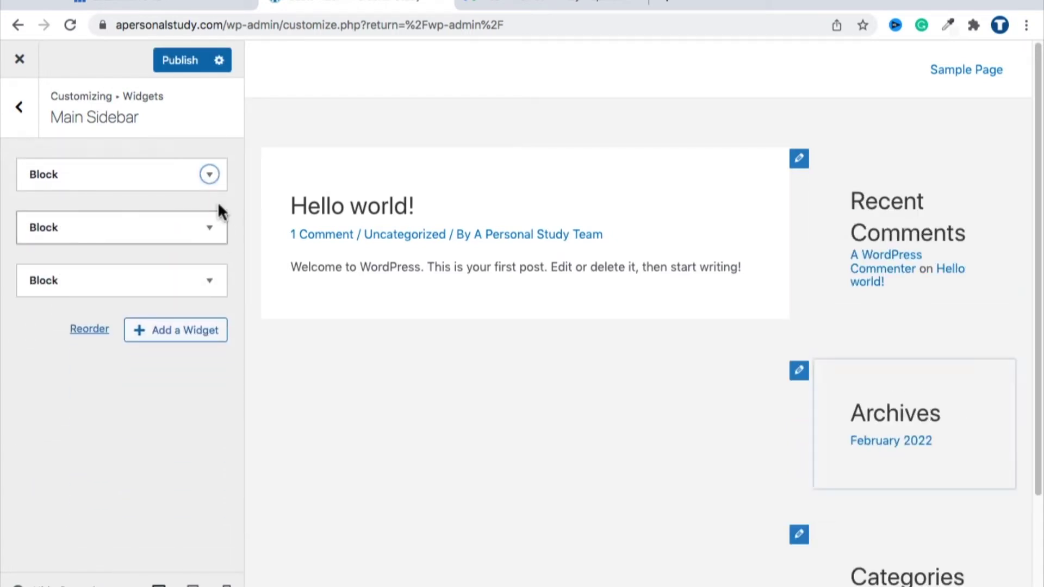
left_click(212, 176)
left_click(60, 346)
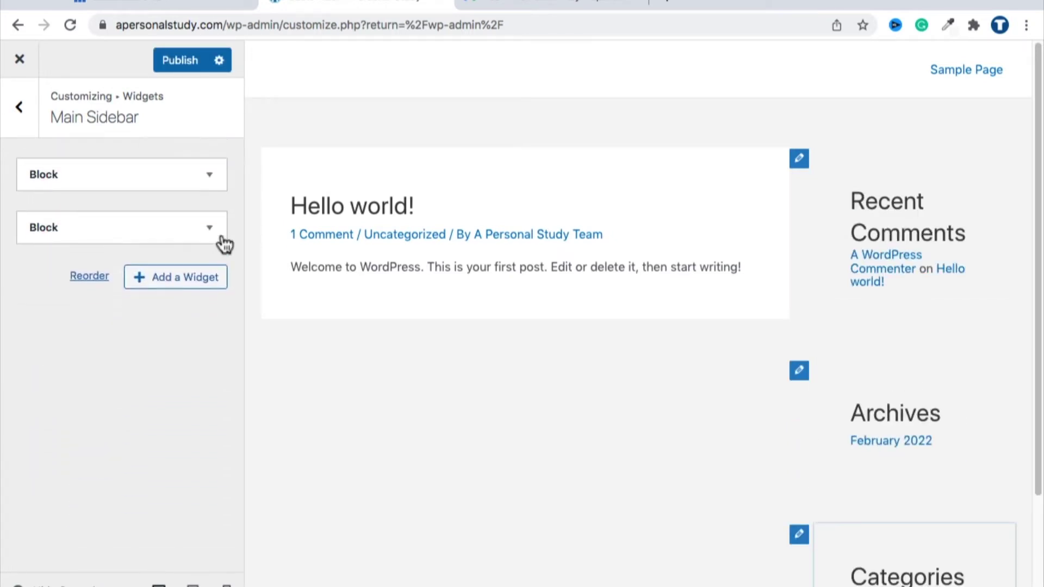
left_click(210, 174)
left_click(60, 346)
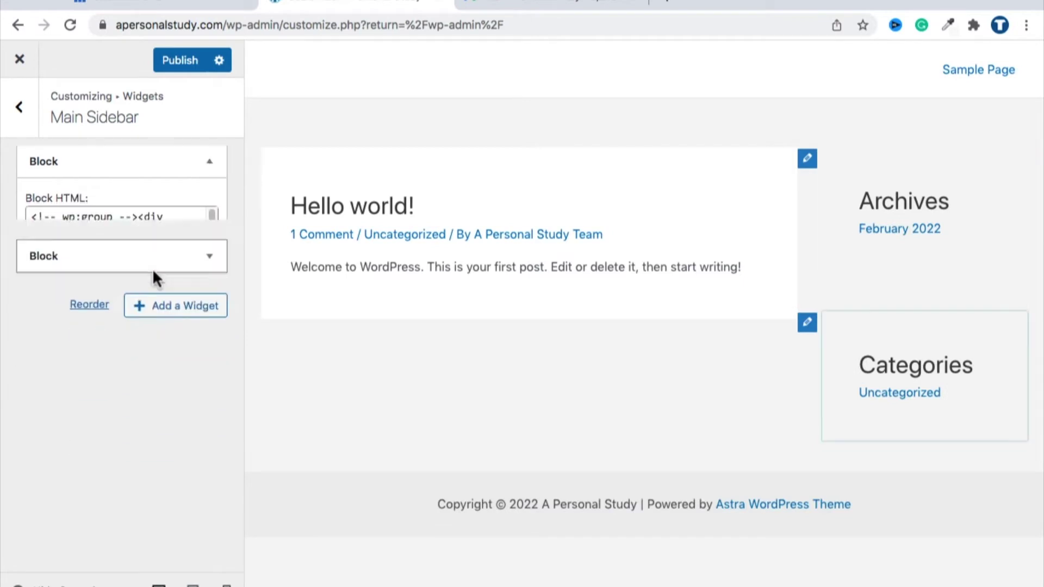
left_click(209, 175)
left_click(33, 345)
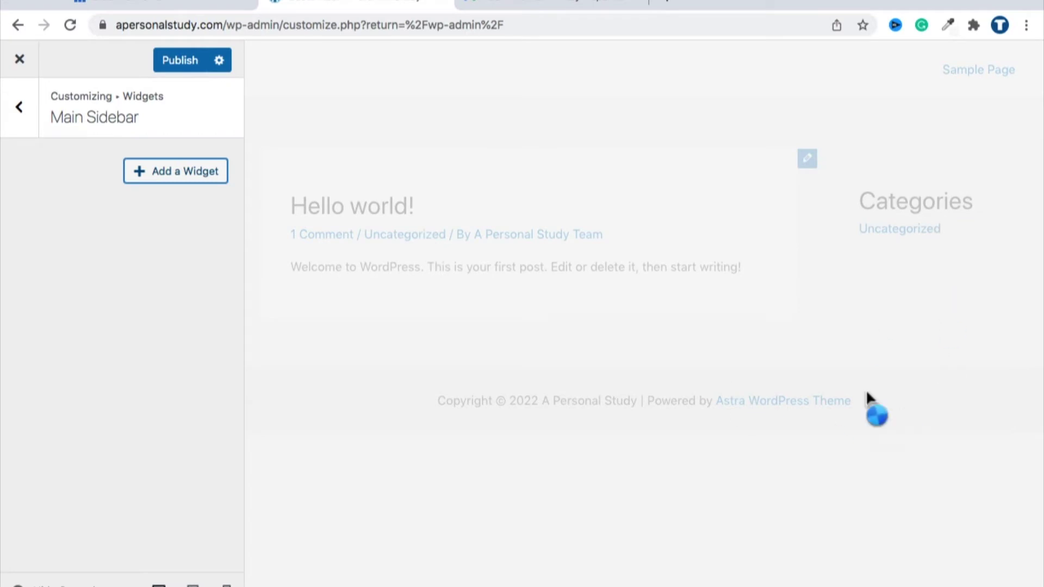
Step: Add Search and Recent Posts widgets to the Main Sidebar
left_click(163, 187)
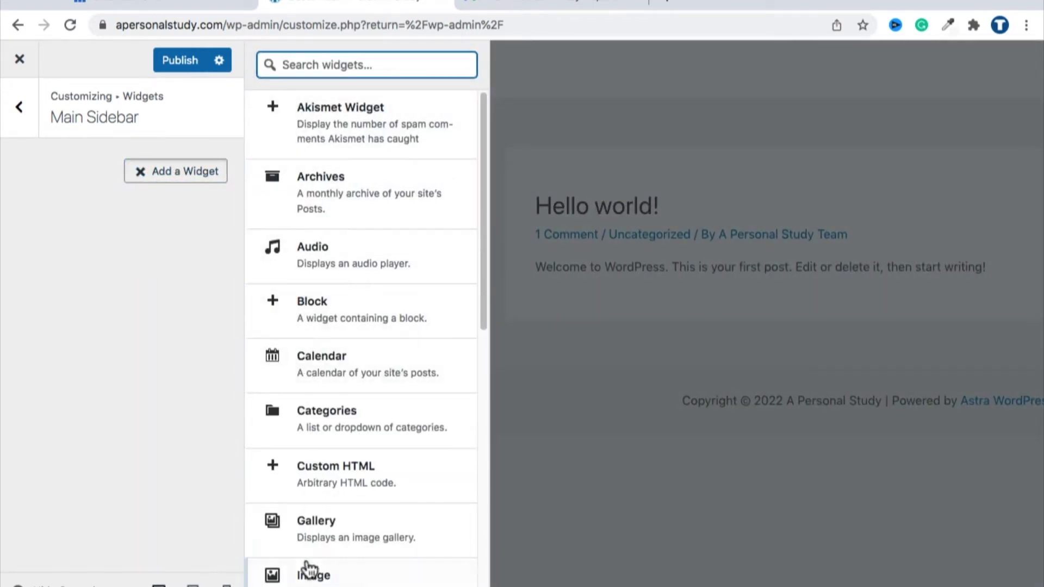
scroll(370, 384, "down", 10)
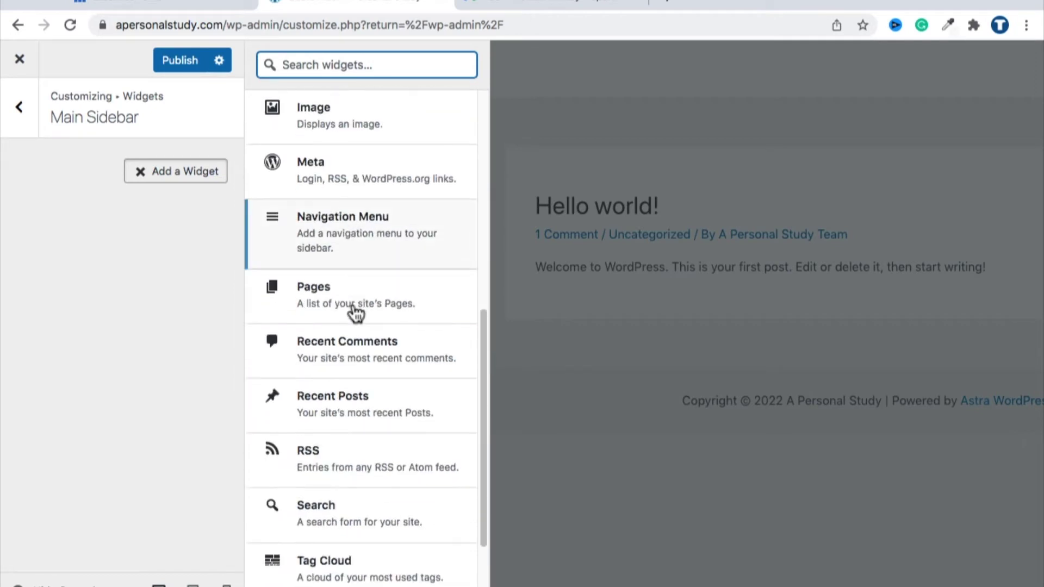
left_click(350, 385)
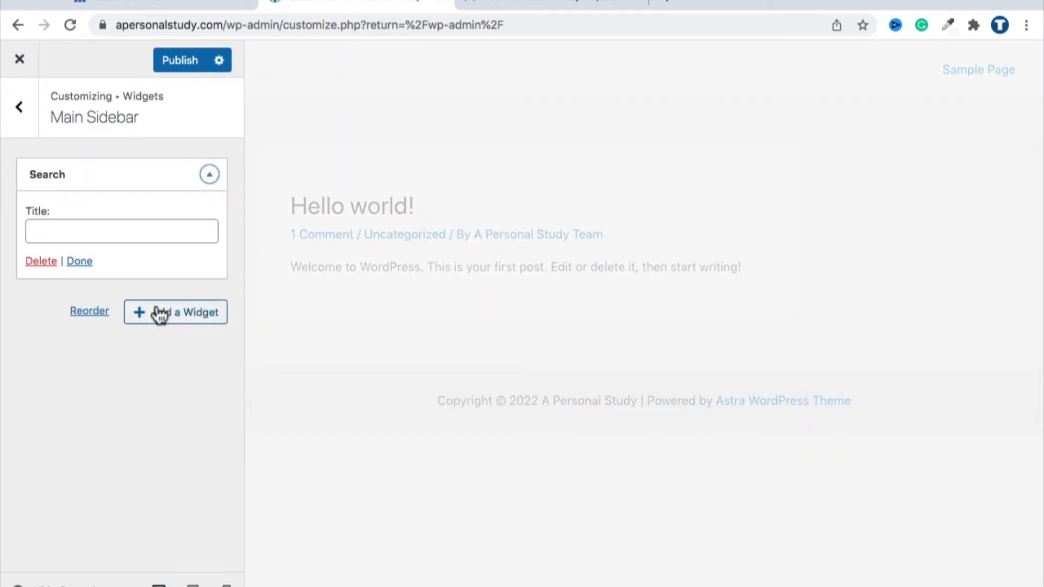
left_click(158, 312)
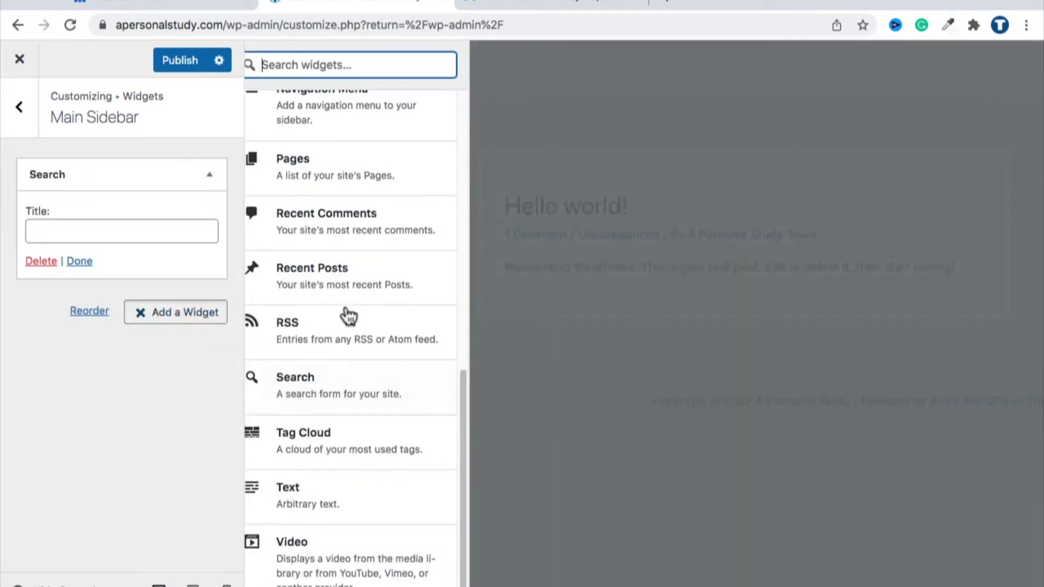
left_click(374, 268)
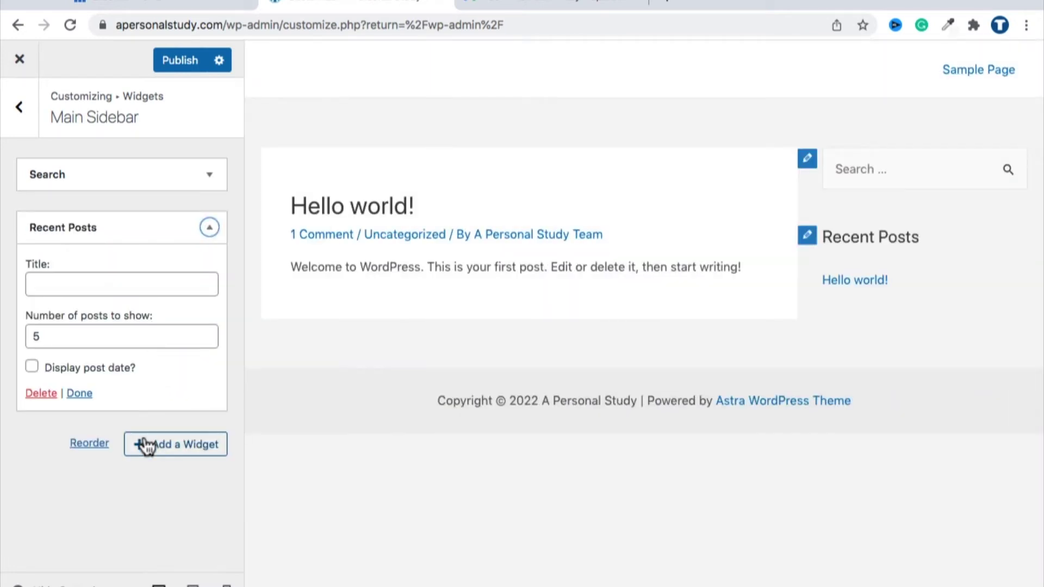
Step: Add a Recent Comments widget, then close the widget list without adding anything more
left_click(146, 444)
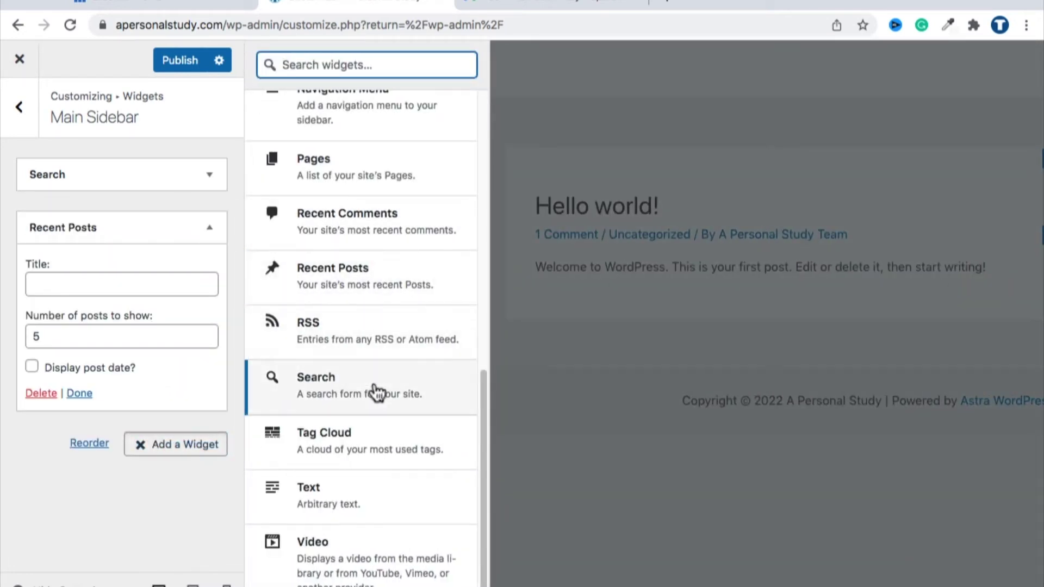
scroll(373, 500, "up", 10)
scroll(364, 250, "down", 7)
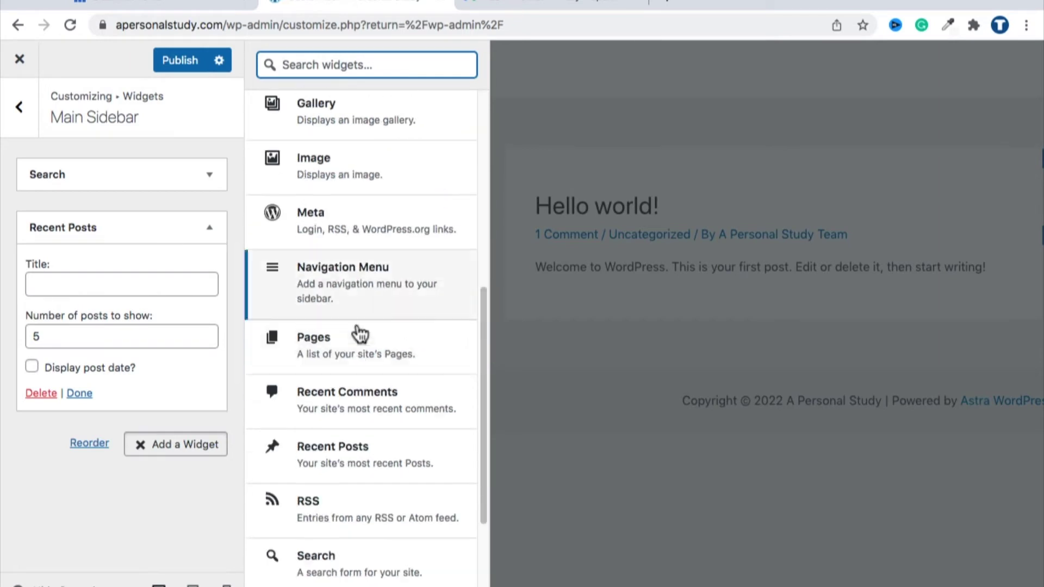
left_click(351, 389)
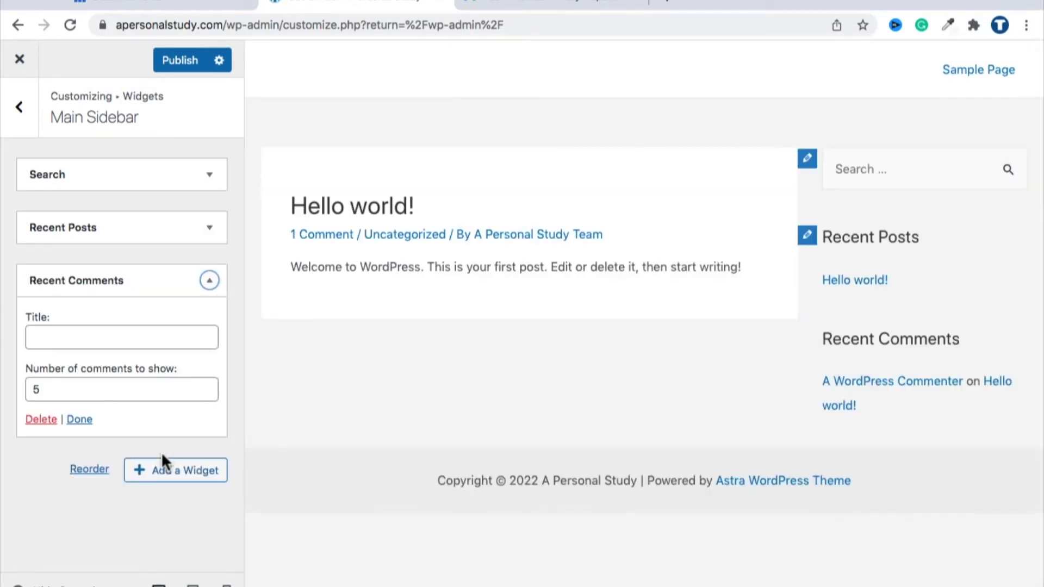
left_click(162, 462)
left_click(348, 66)
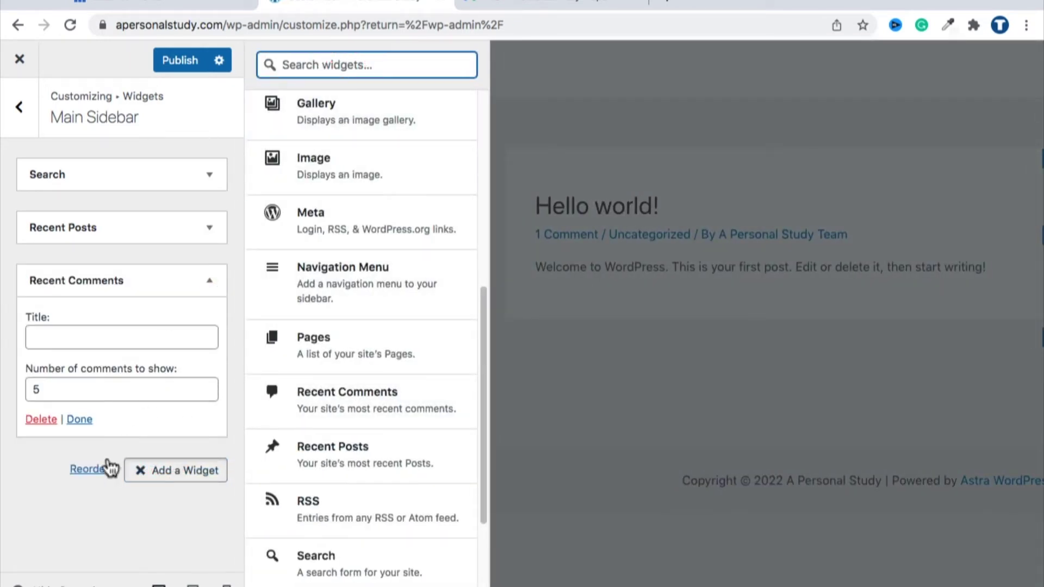
left_click(75, 505)
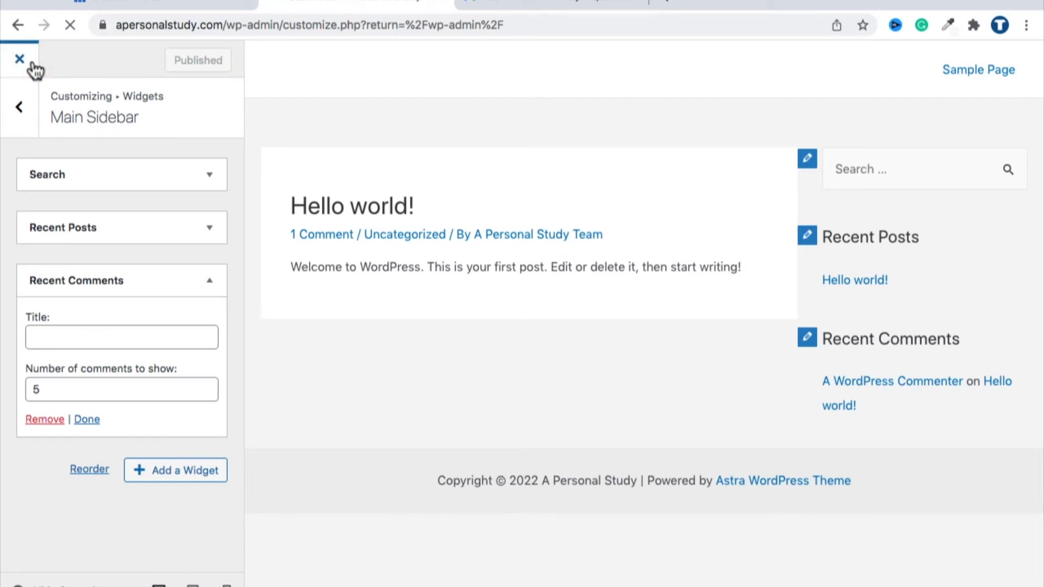
Step: Search Add Plugins for 'updraft', then install and activate UpdraftPlus WordPress Backup Plugin
mouse_move(89, 346)
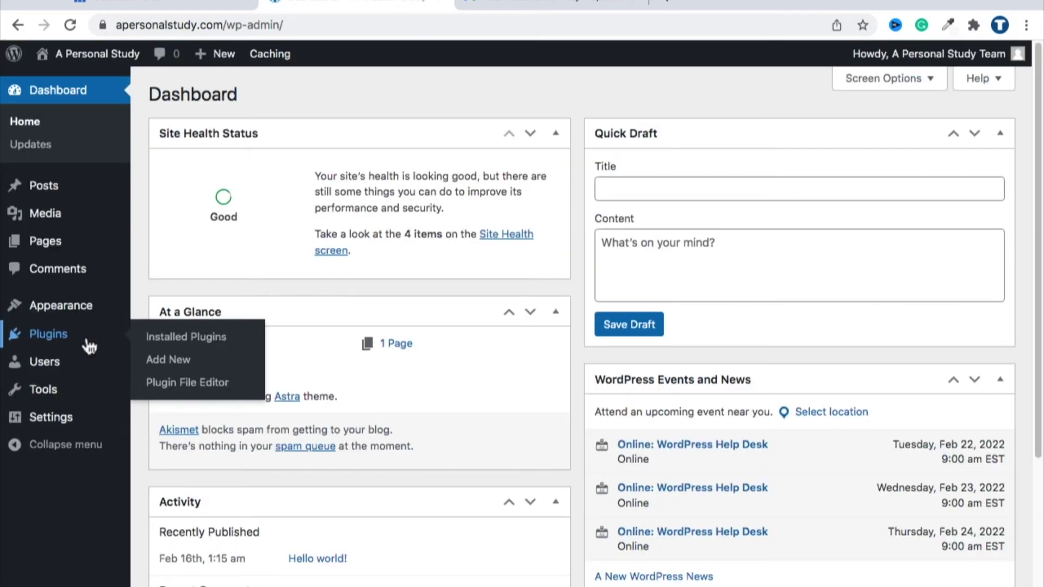
left_click(185, 366)
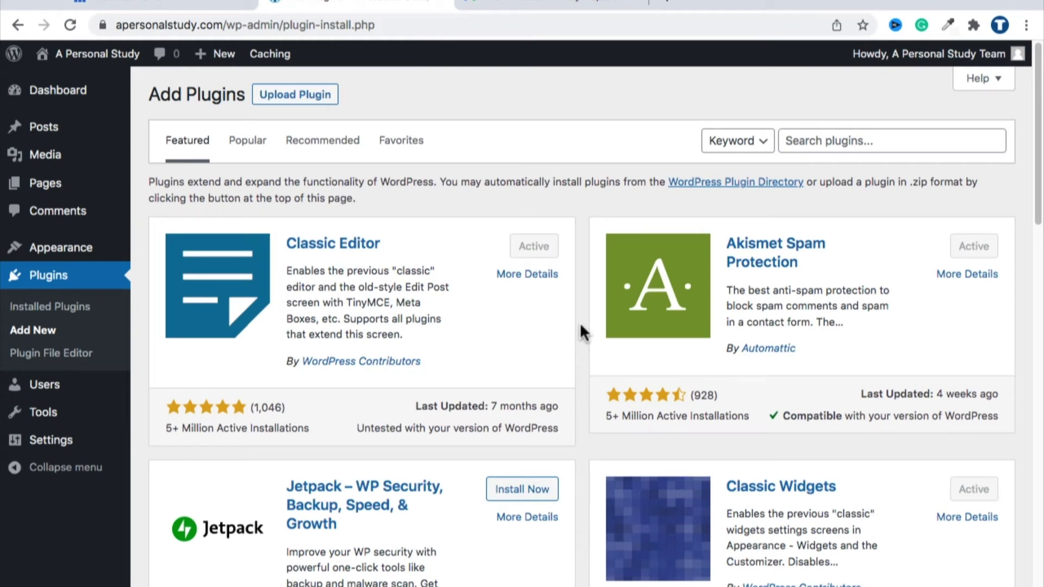
left_click(840, 141)
type("updraft")
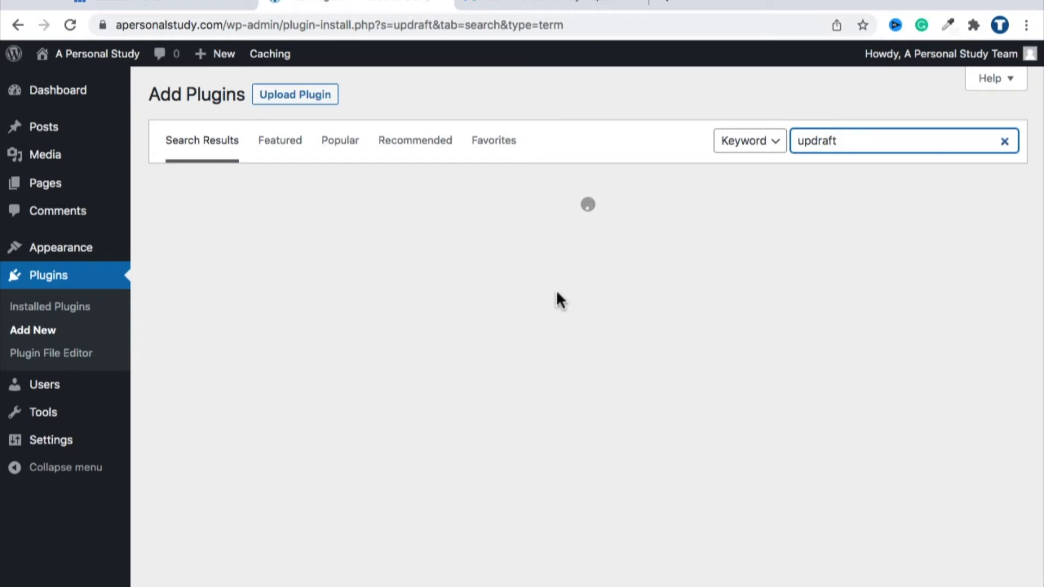
double_click(816, 141)
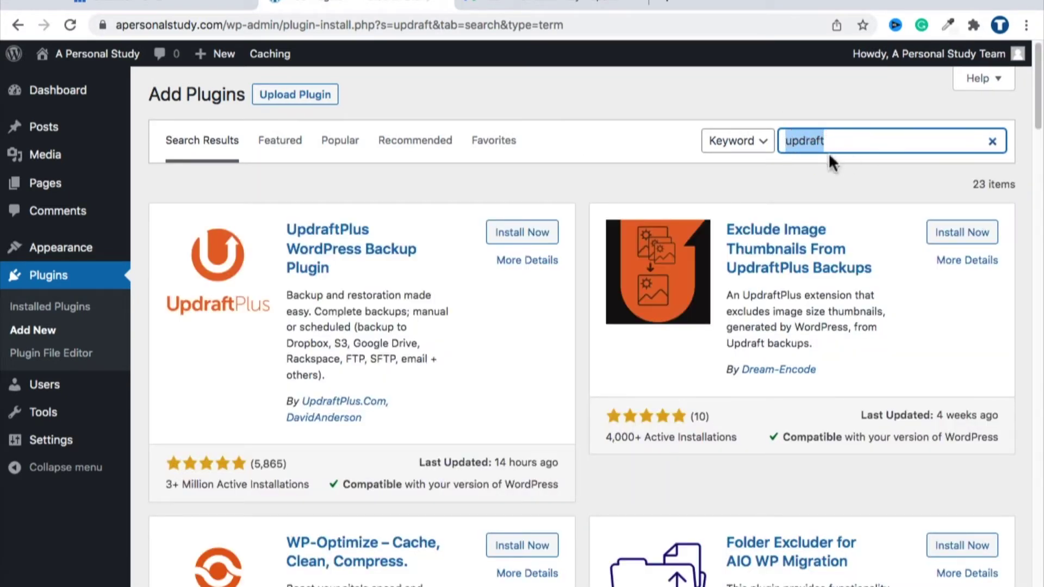
left_click(778, 176)
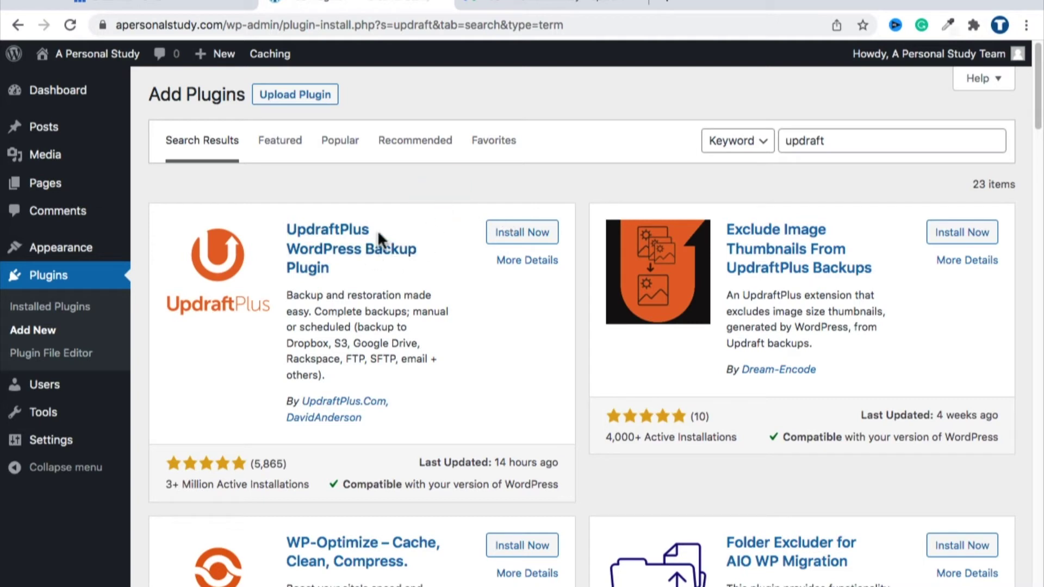
left_click(501, 239)
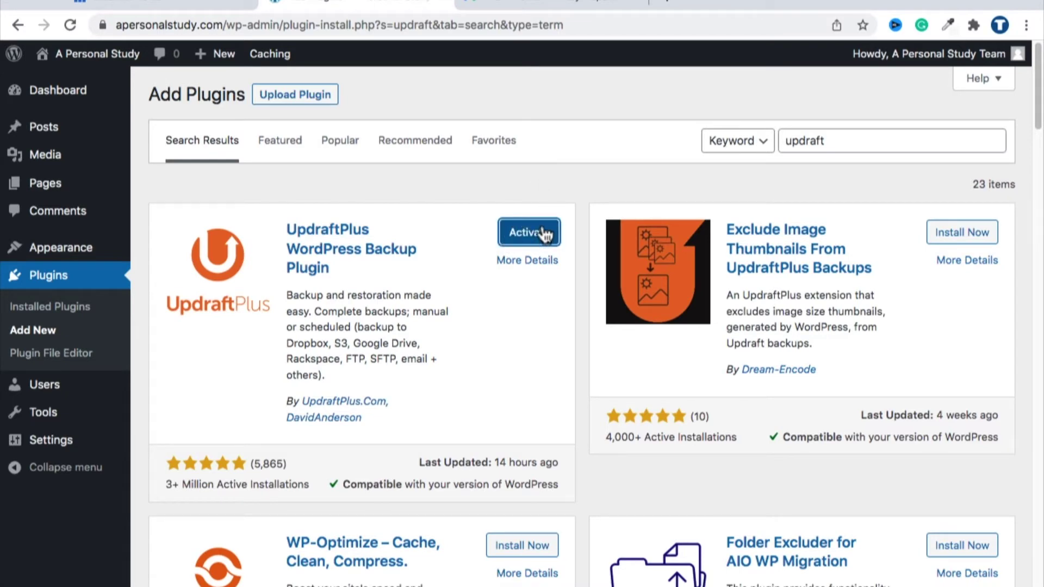
left_click(545, 231)
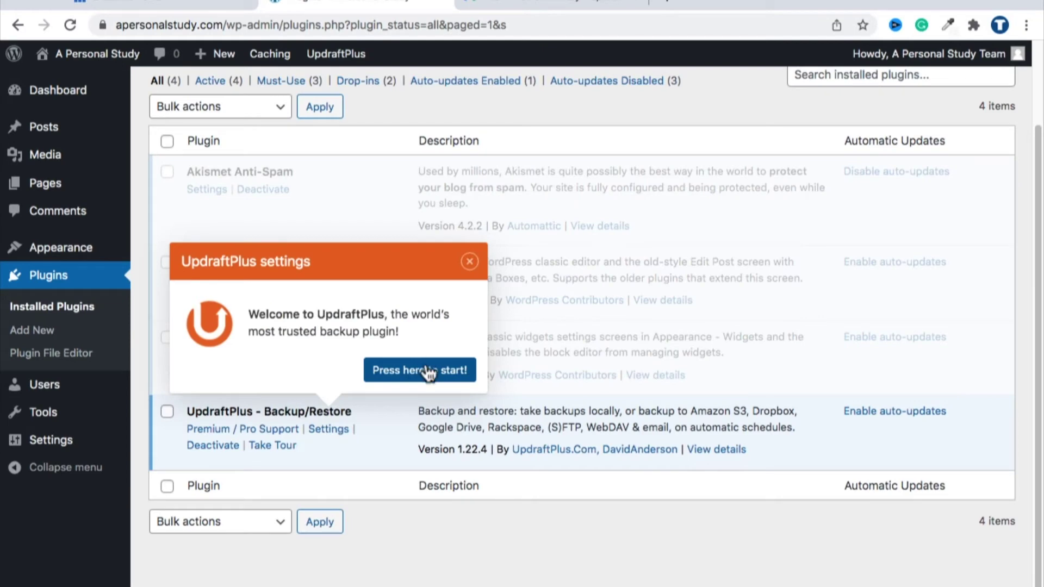
Step: Start UpdraftPlus, dismiss the first-backup tour, and close the Backup Now dialog without backing up
left_click(420, 371)
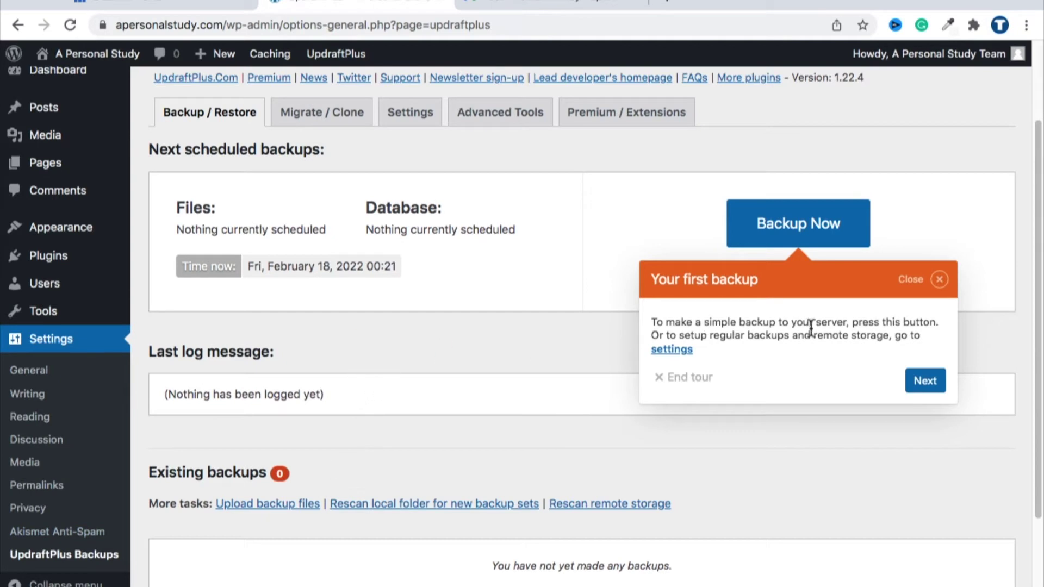
left_click(937, 280)
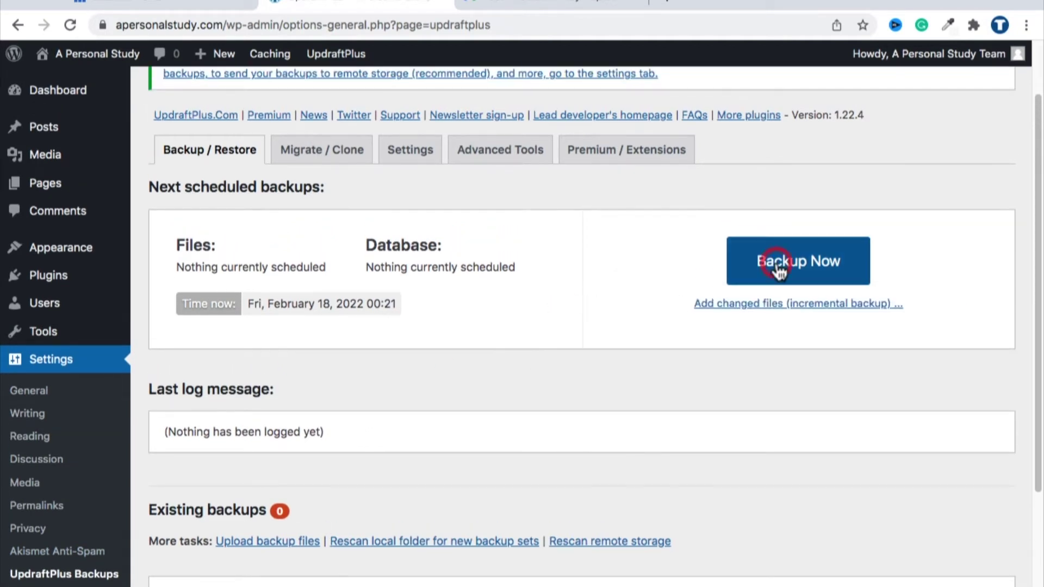
left_click(799, 268)
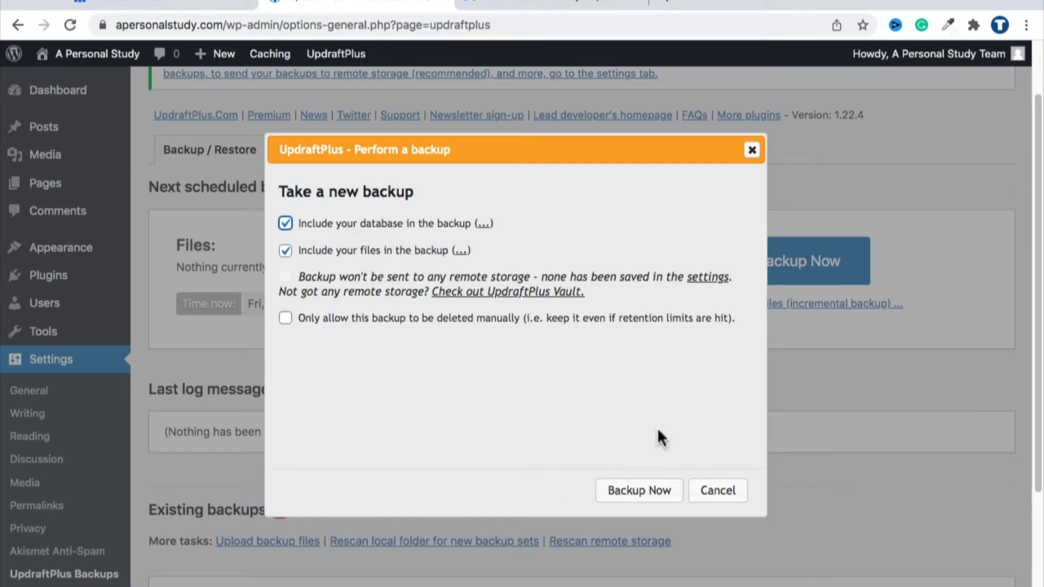
left_click(751, 150)
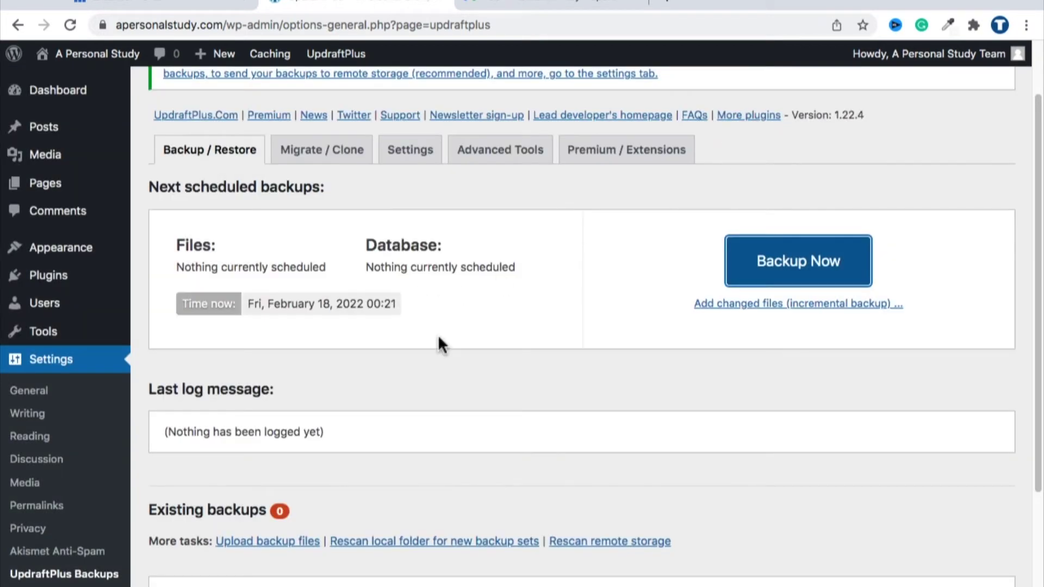
scroll(438, 346, "up", 2)
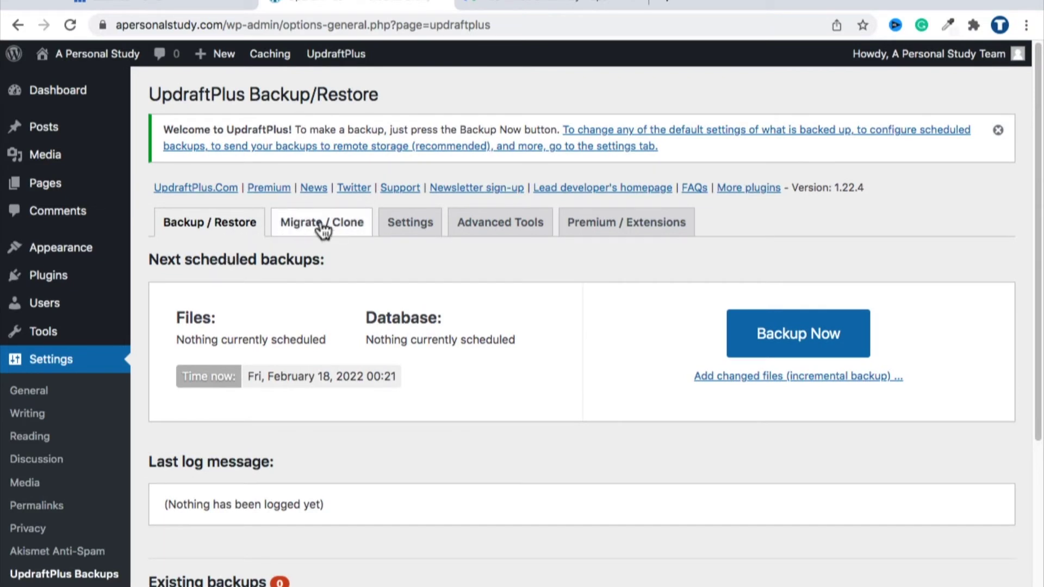
Step: In UpdraftPlus Settings, set both the Files and Database backup schedules to Daily
left_click(404, 234)
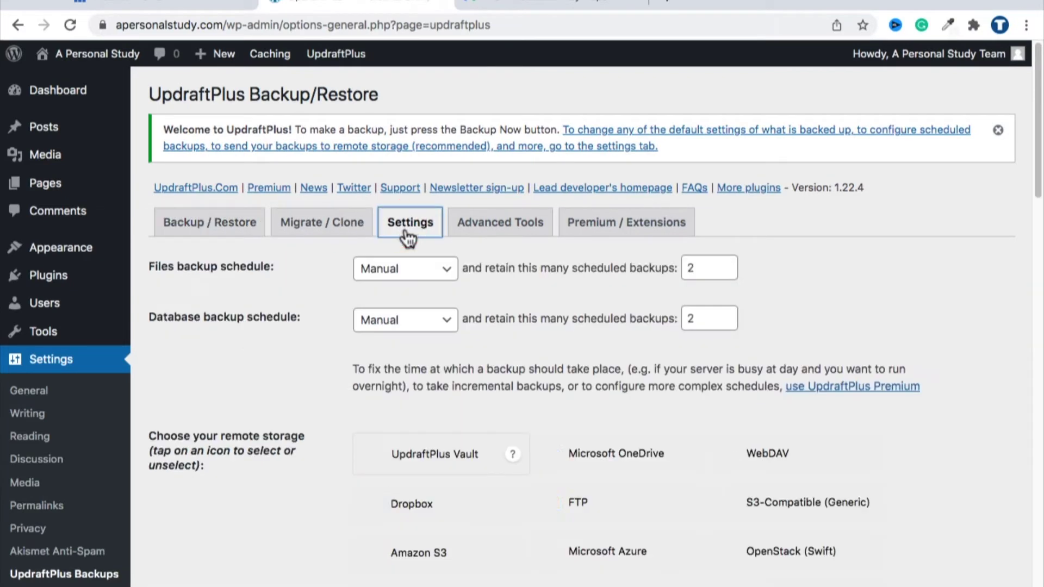
left_click(360, 269)
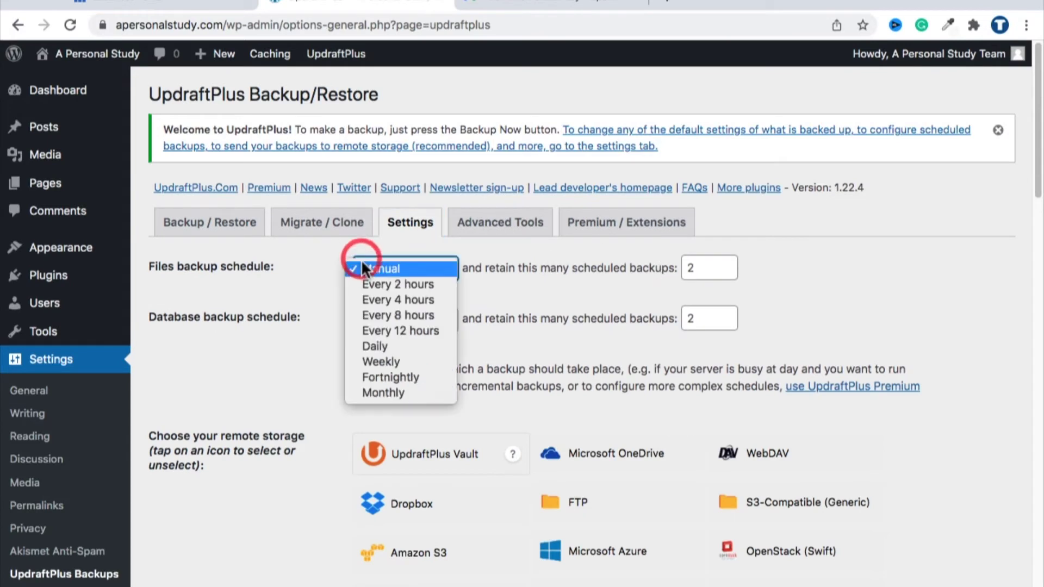
left_click(368, 346)
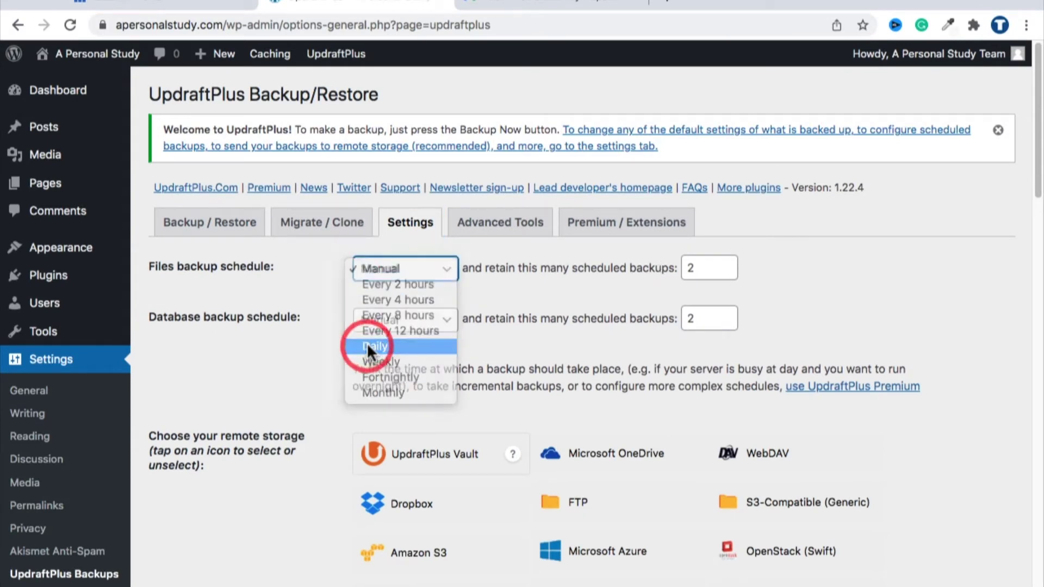
left_click(379, 322)
left_click(381, 397)
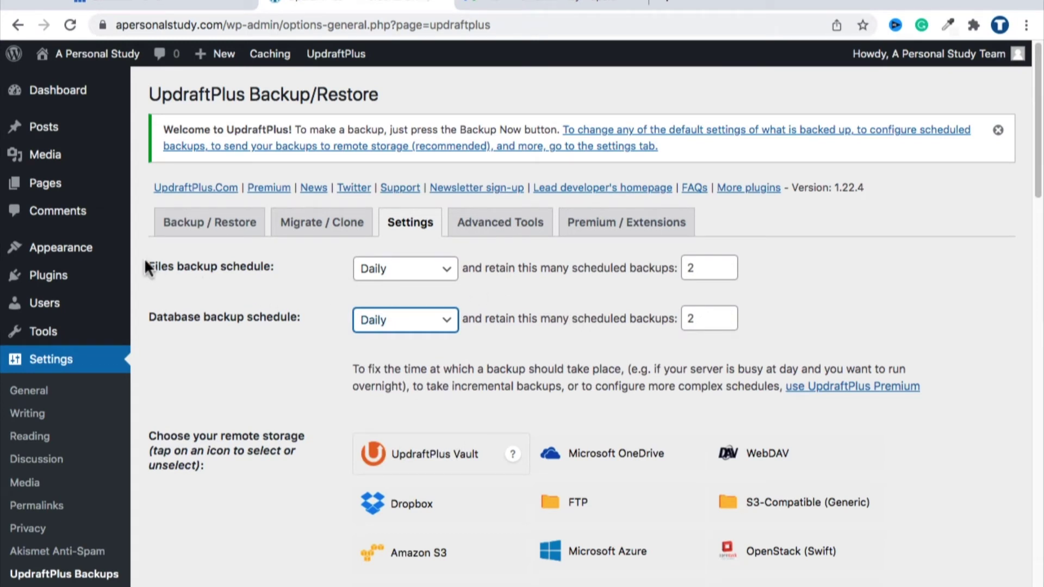
left_click_drag(145, 261, 248, 274)
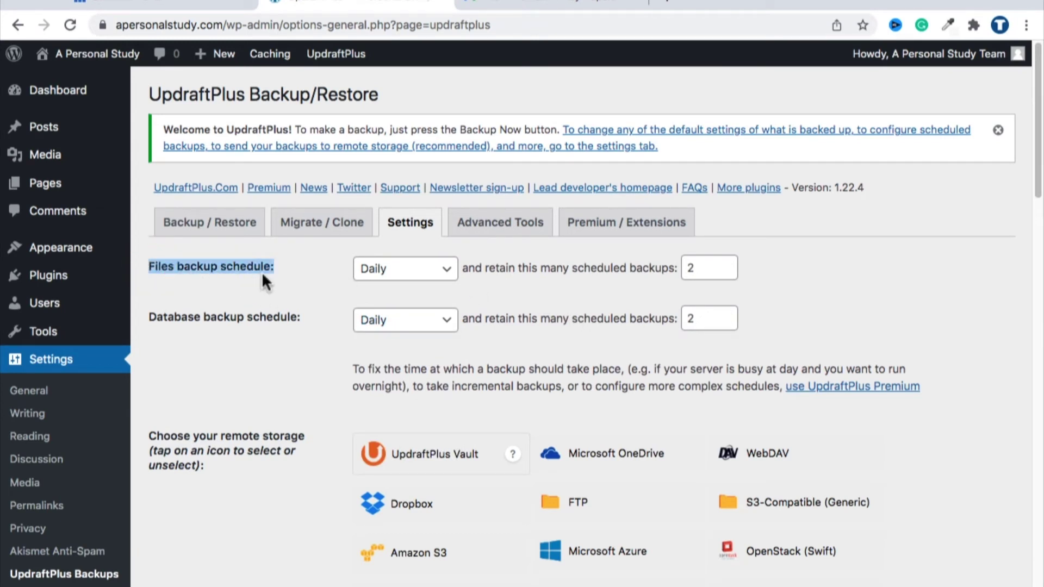
triple_click(251, 316)
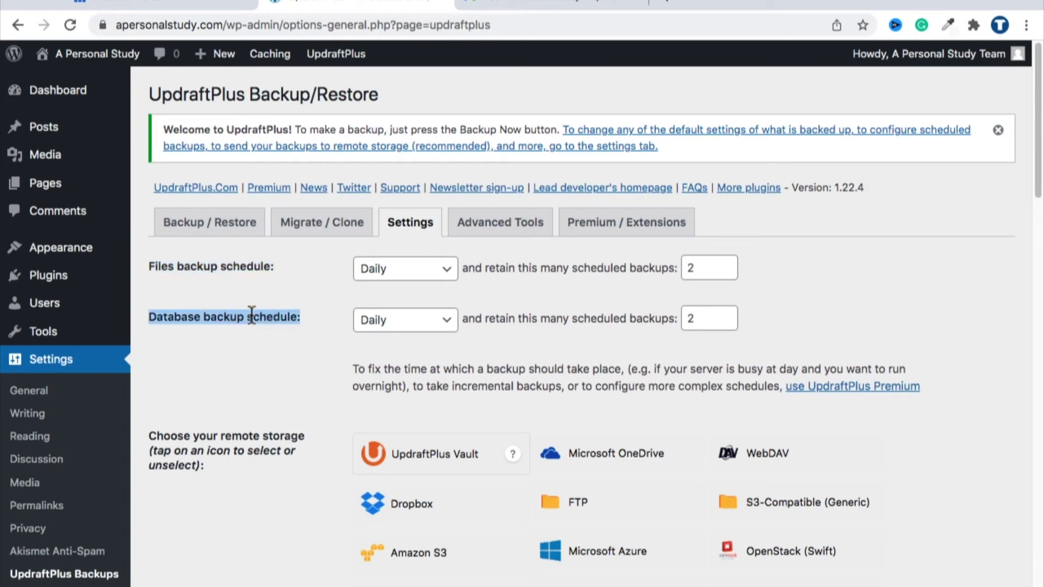
Step: Save the UpdraftPlus settings and confirm each schedule retains 2 backups
scroll(252, 317, "down", 15)
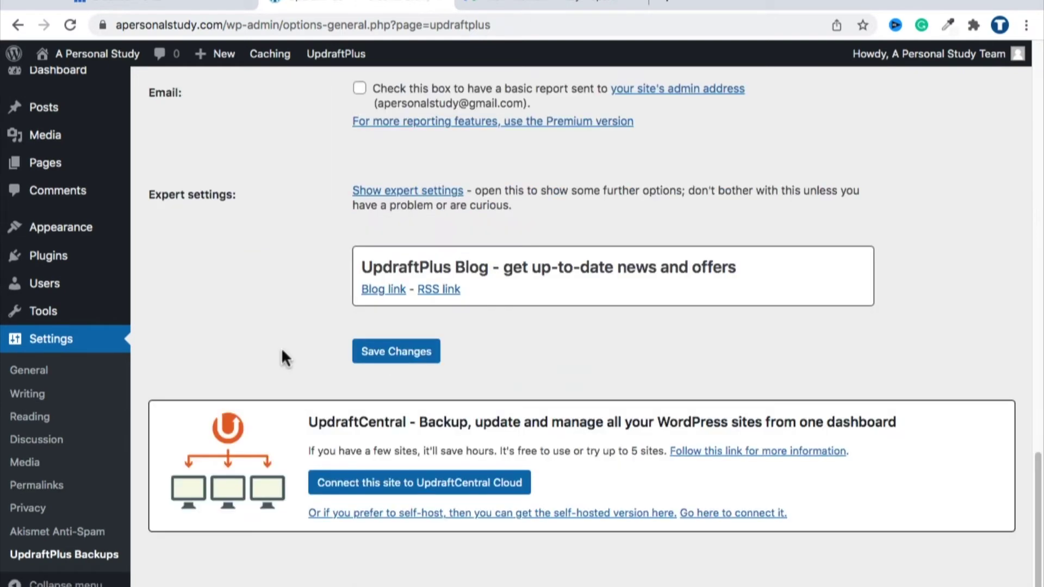
scroll(282, 347, "up", 15)
scroll(286, 351, "down", 6)
scroll(361, 342, "down", 15)
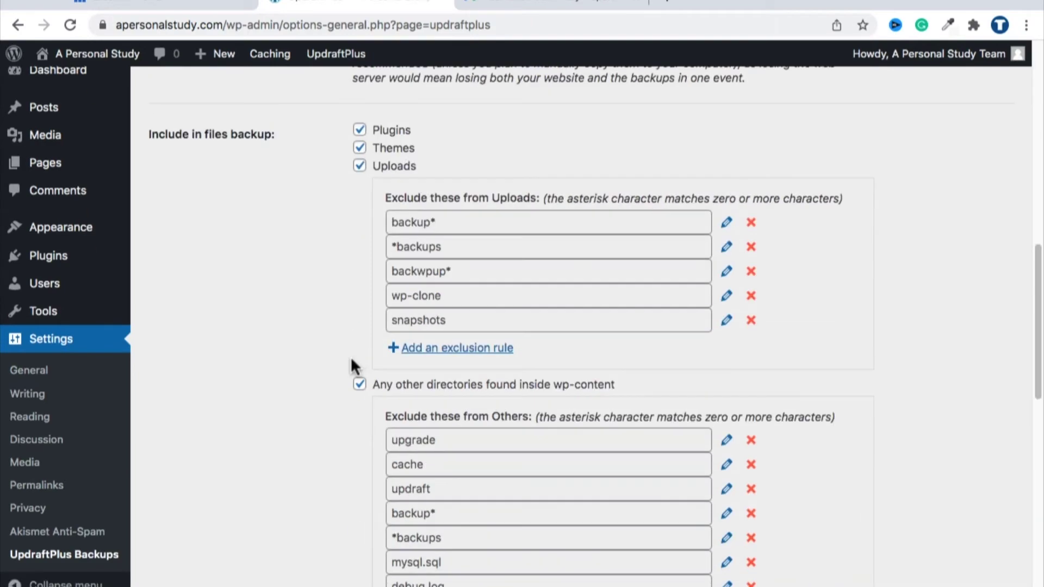
left_click(367, 454)
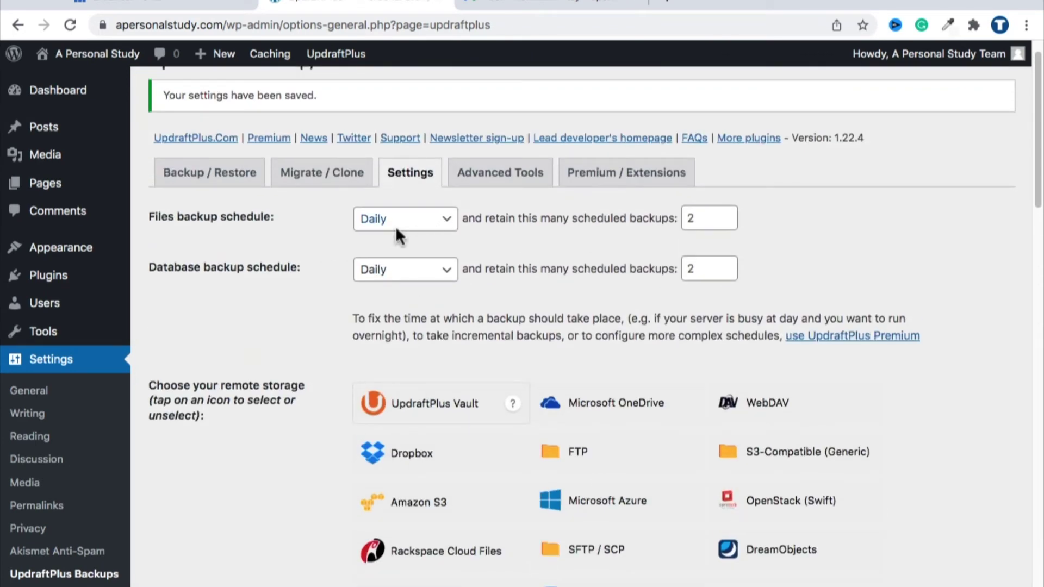
left_click(694, 219)
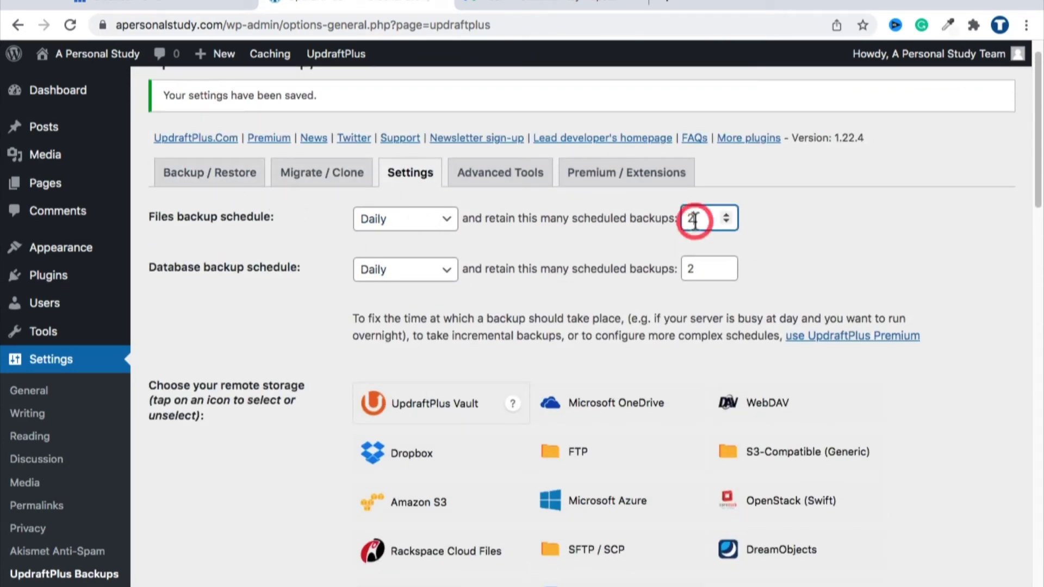
double_click(691, 267)
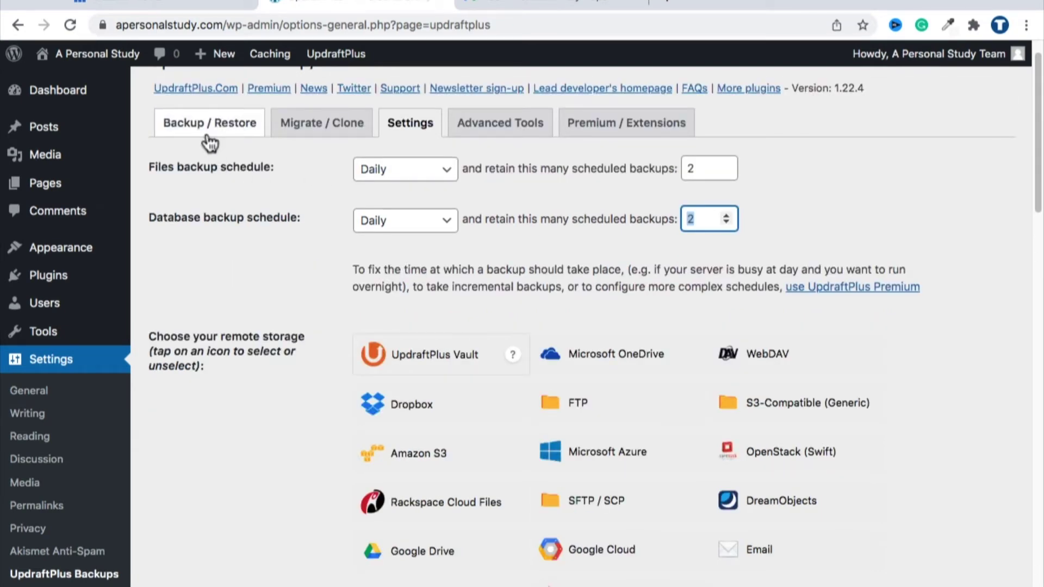
left_click(207, 136)
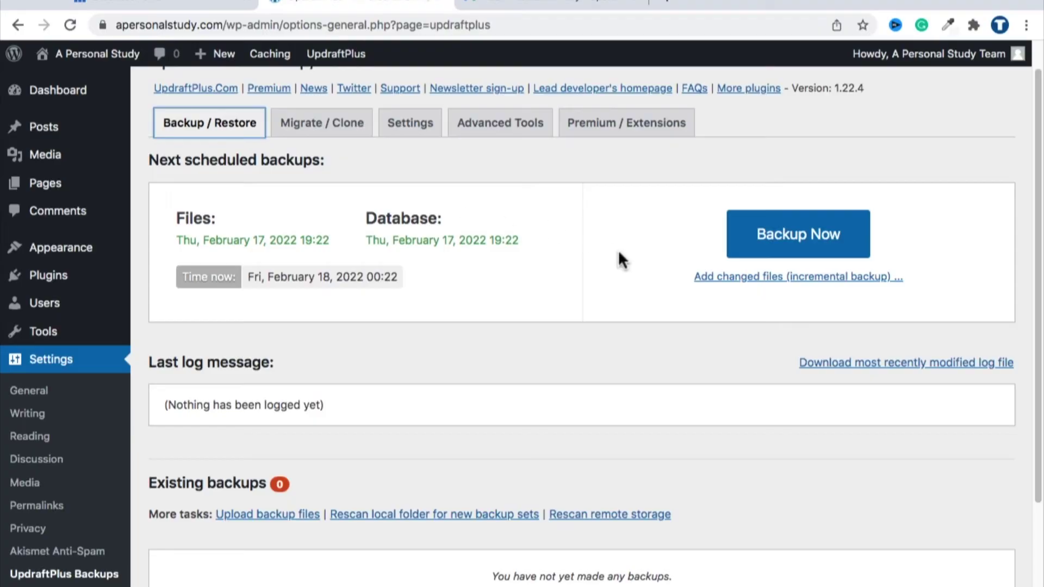
scroll(620, 256, "down", 2)
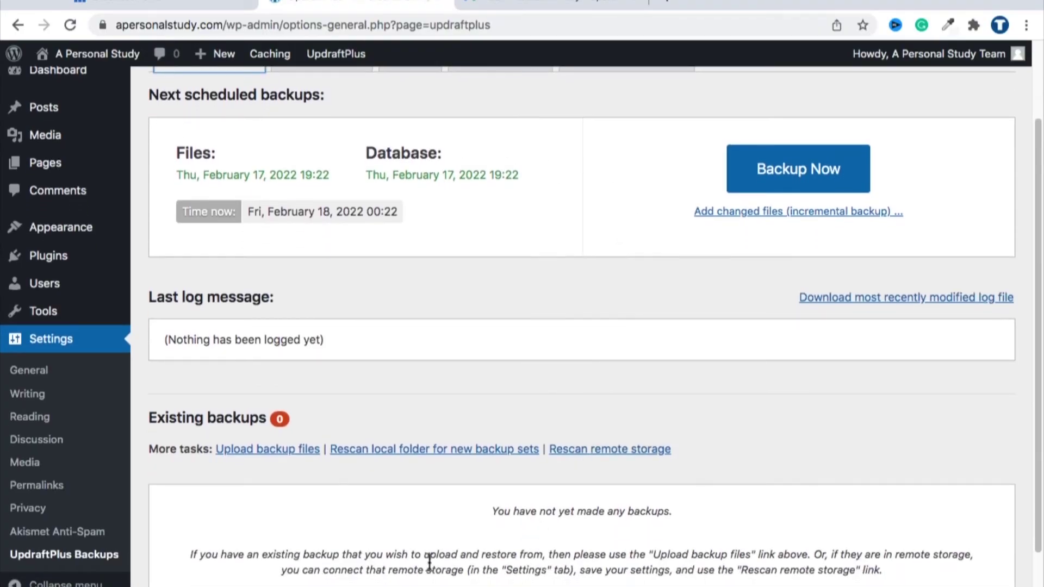
left_click_drag(673, 511, 478, 509)
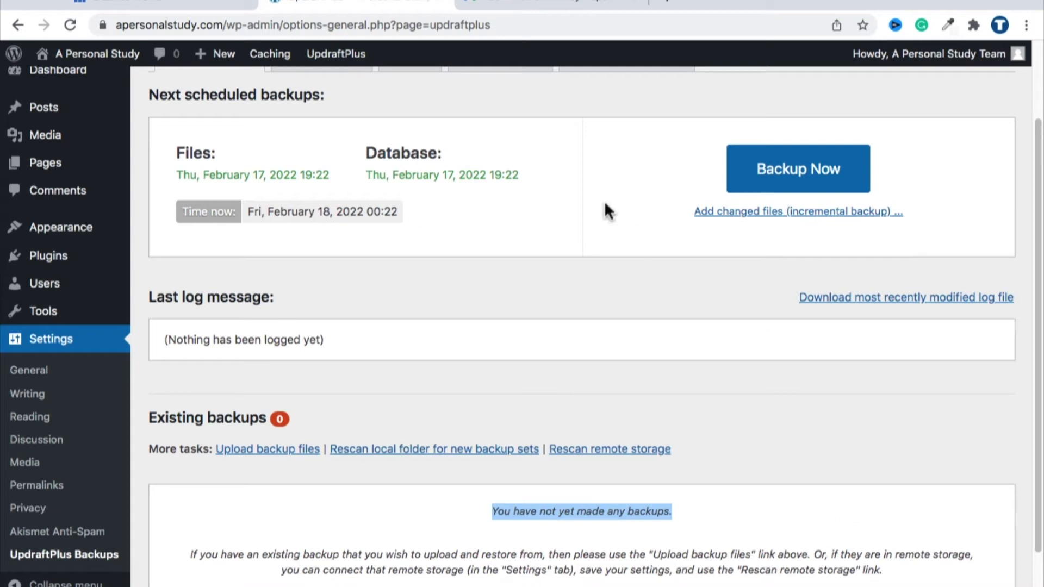
scroll(604, 209, "up", 2)
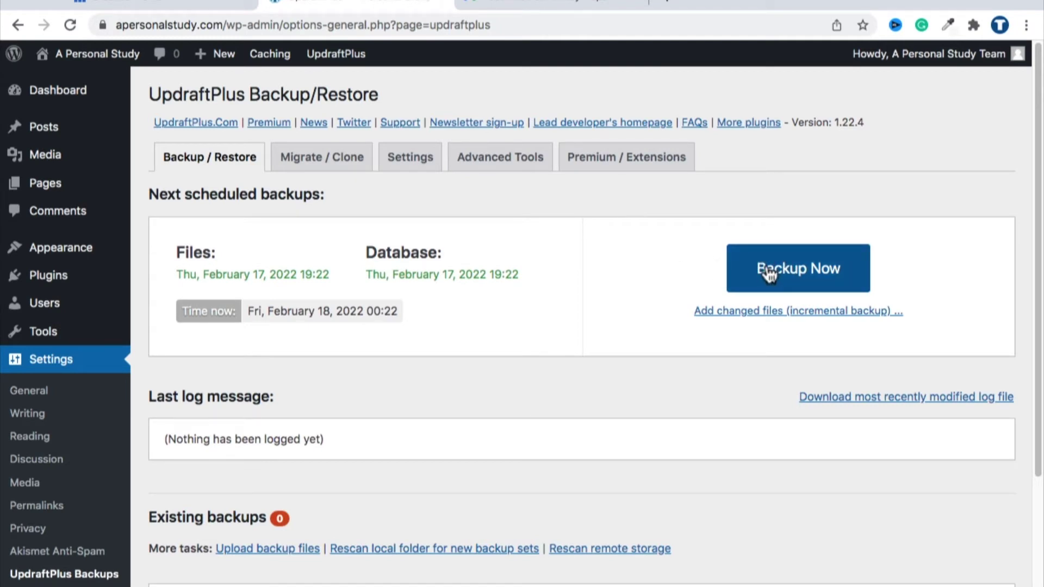
left_click(410, 157)
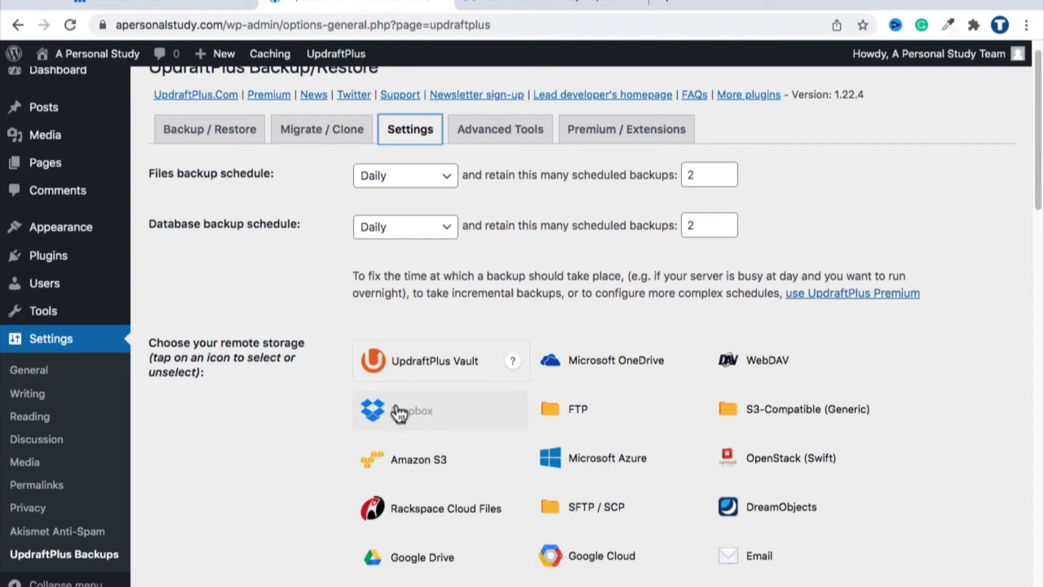
Step: Return to Backup / Restore and check the Feb 18, 2022 0:22 backup is listed
scroll(358, 380, "up", 1)
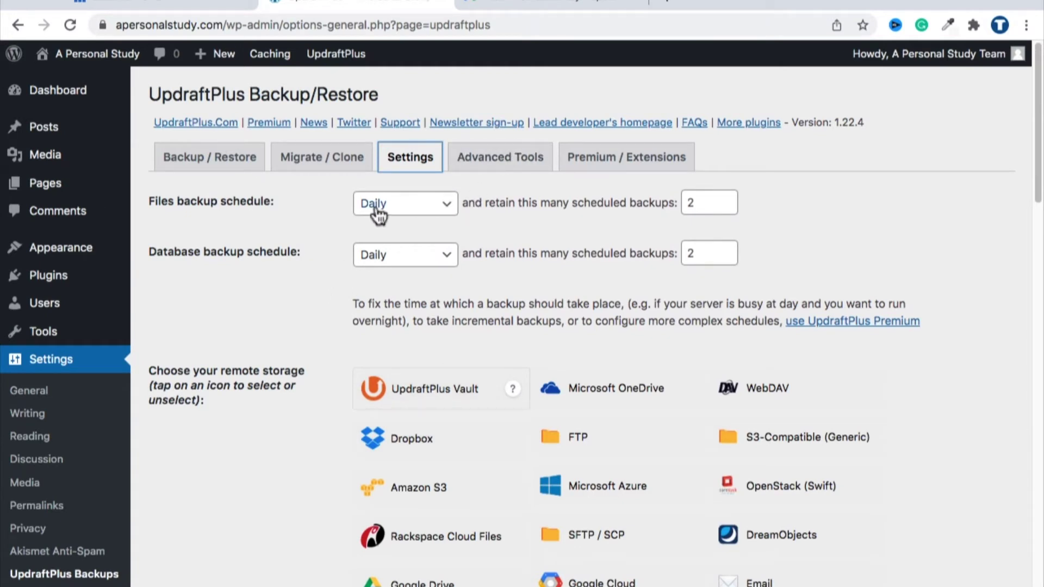
left_click(210, 163)
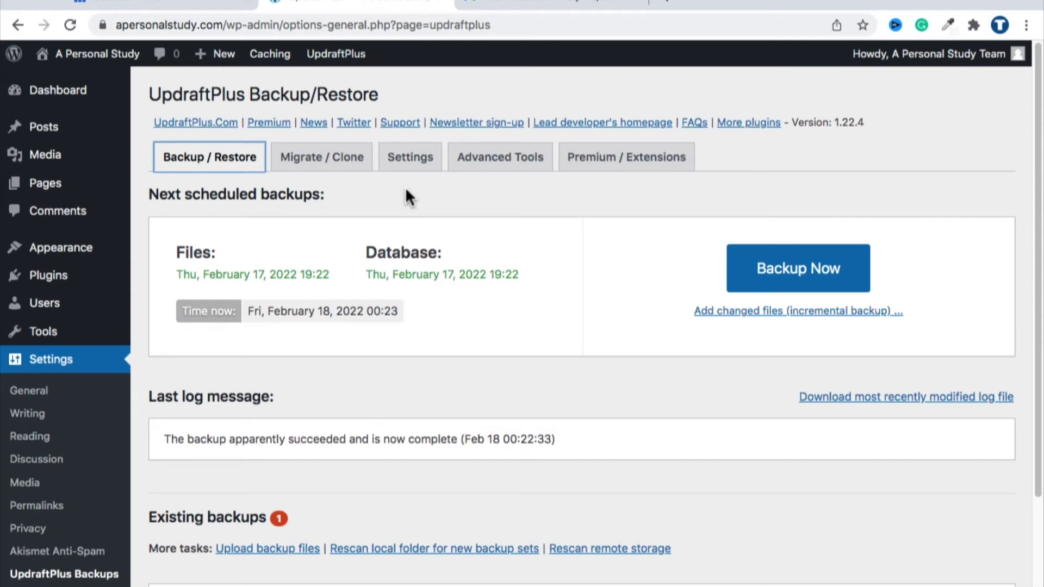
left_click(146, 196)
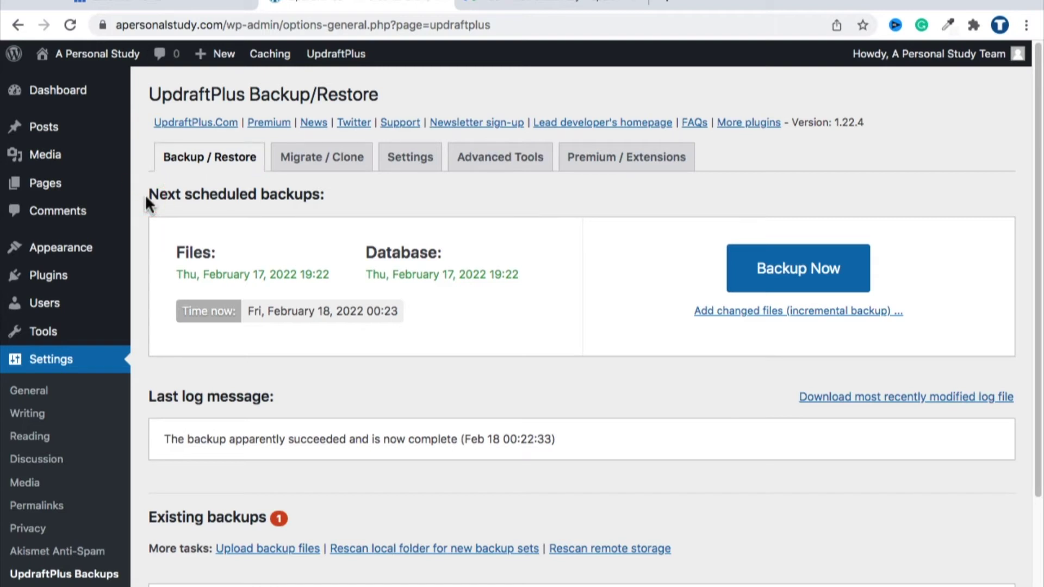
scroll(145, 194, "down", 5)
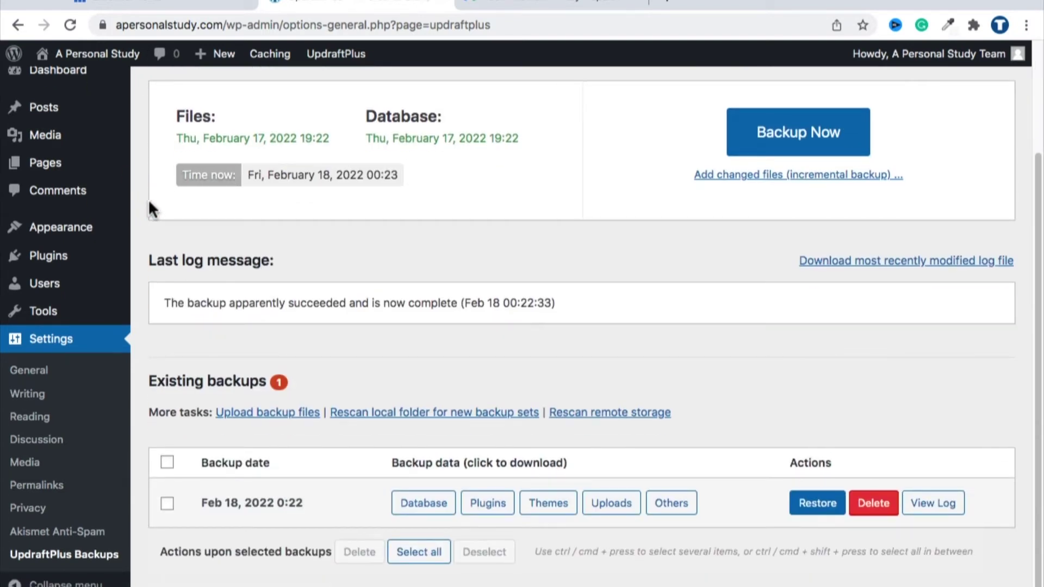
mouse_move(68, 258)
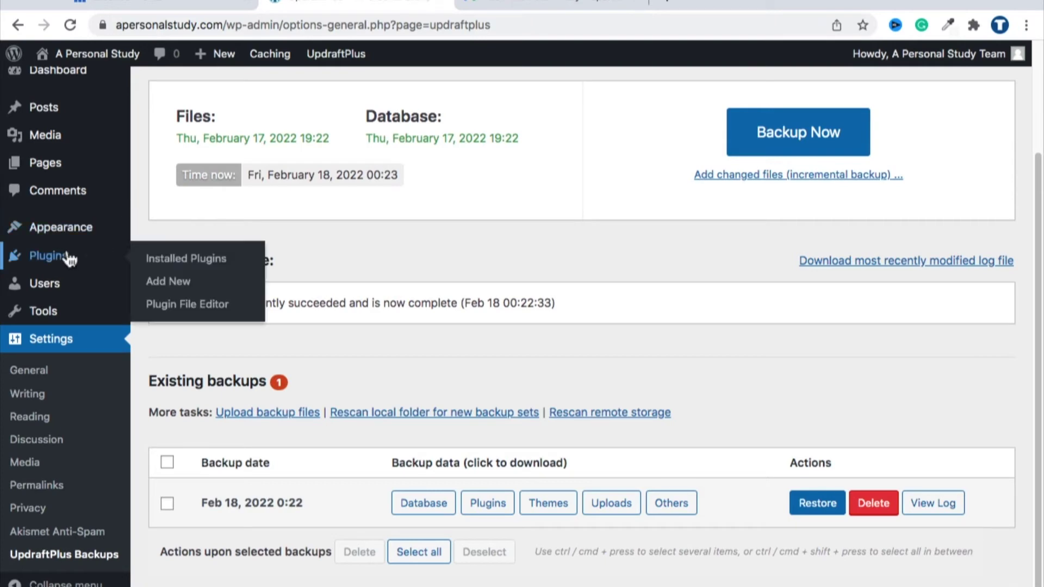
Step: Search Add Plugins for 'image optimizer', then install and activate ShortPixel Image Optimizer
left_click(163, 283)
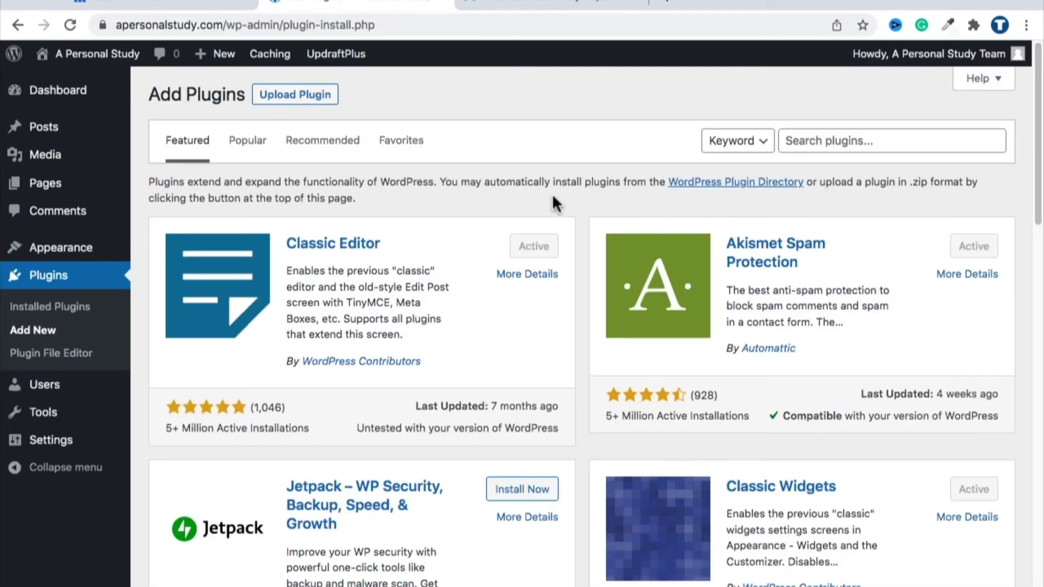
left_click(812, 141)
type("image")
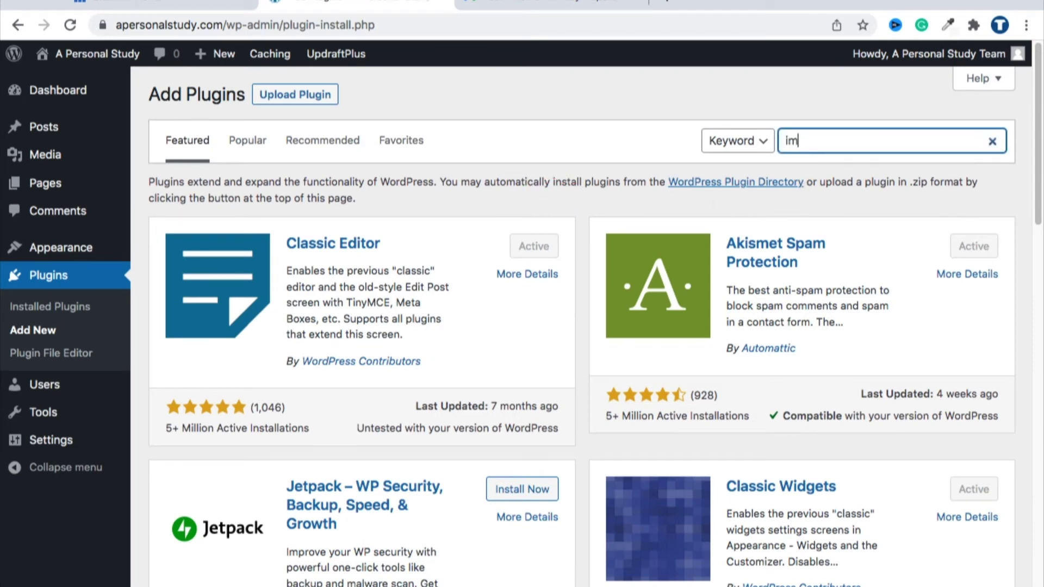
type(" optimizer")
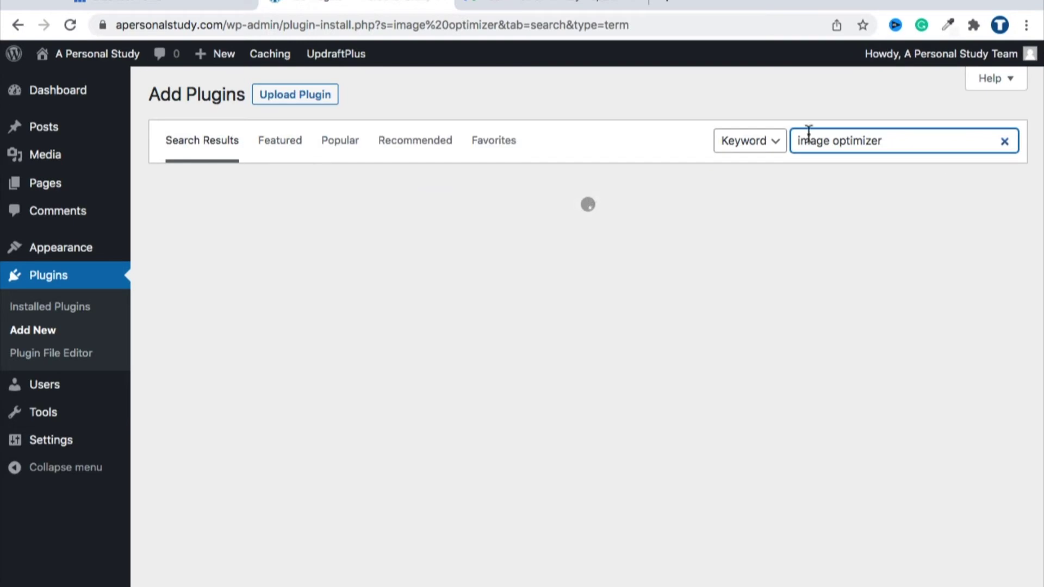
scroll(618, 150, "down", 3)
scroll(598, 180, "down", 1)
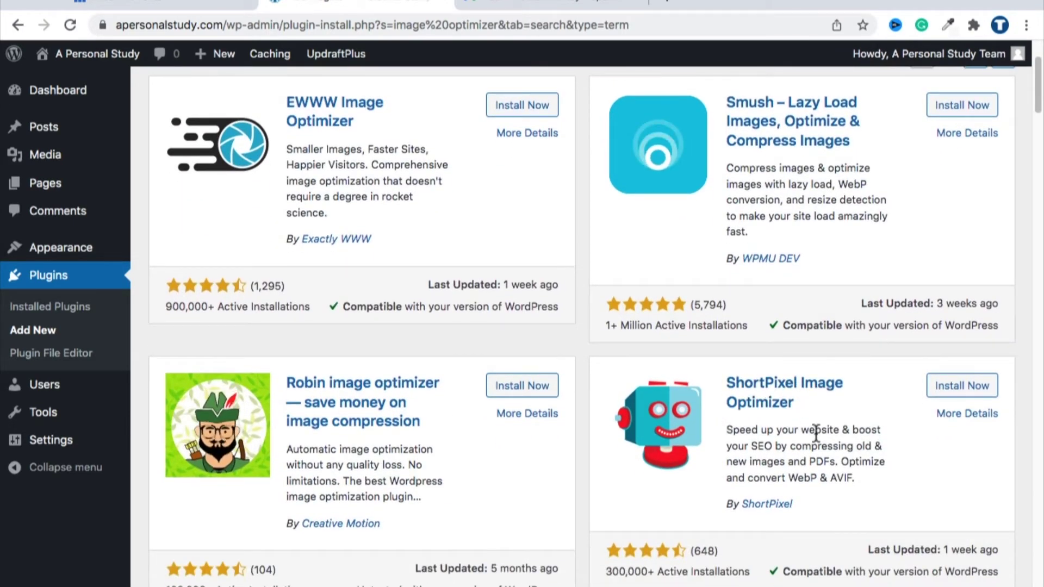
scroll(804, 429, "down", 3)
scroll(782, 432, "down", 1)
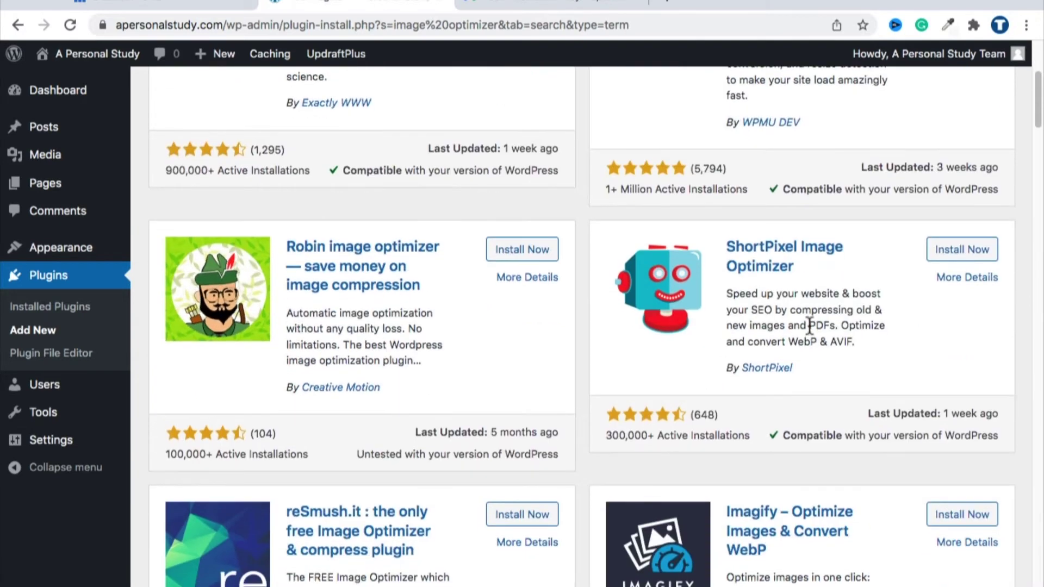
left_click(970, 251)
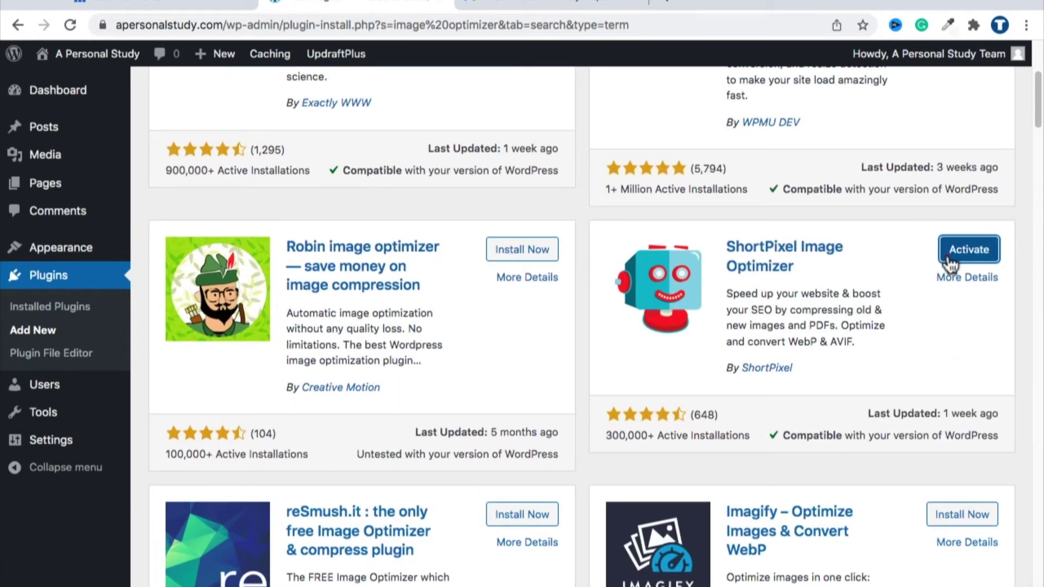
left_click(948, 260)
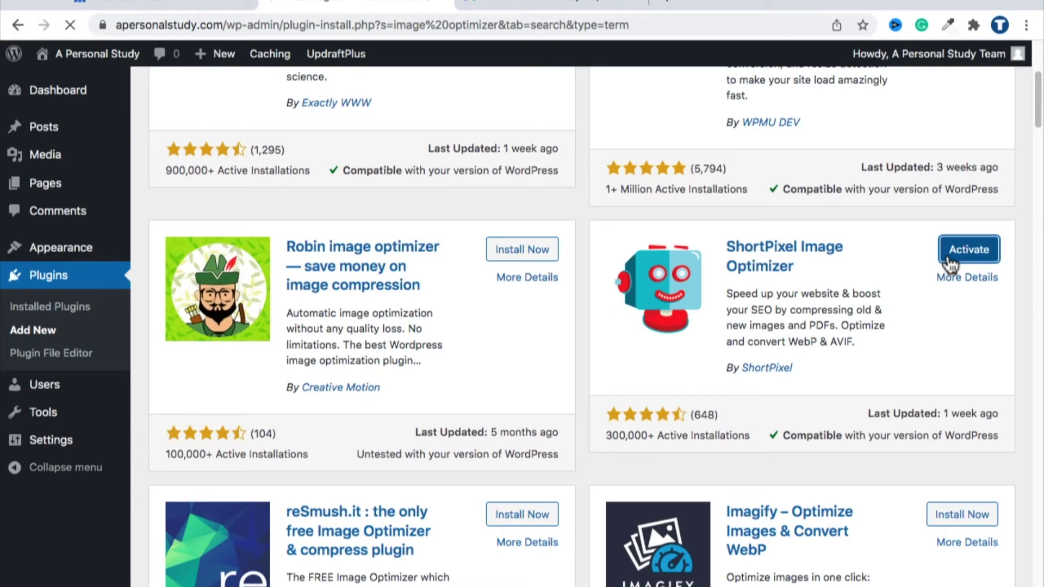
Step: Accept the terms, request a free ShortPixel API key for the site's e-mail, and pick Glossy
scroll(565, 228, "down", 1)
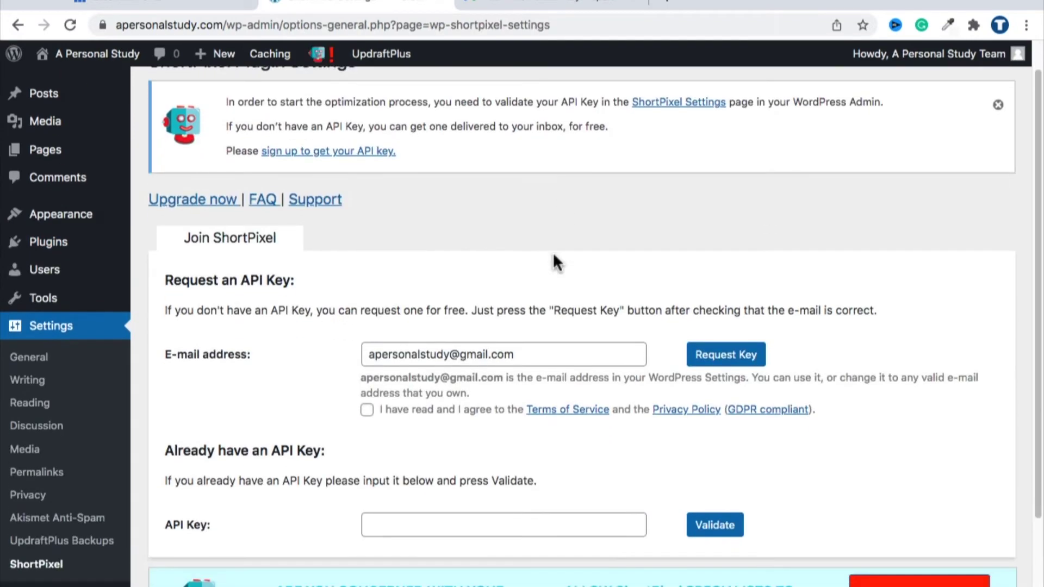
left_click_drag(383, 350, 490, 352)
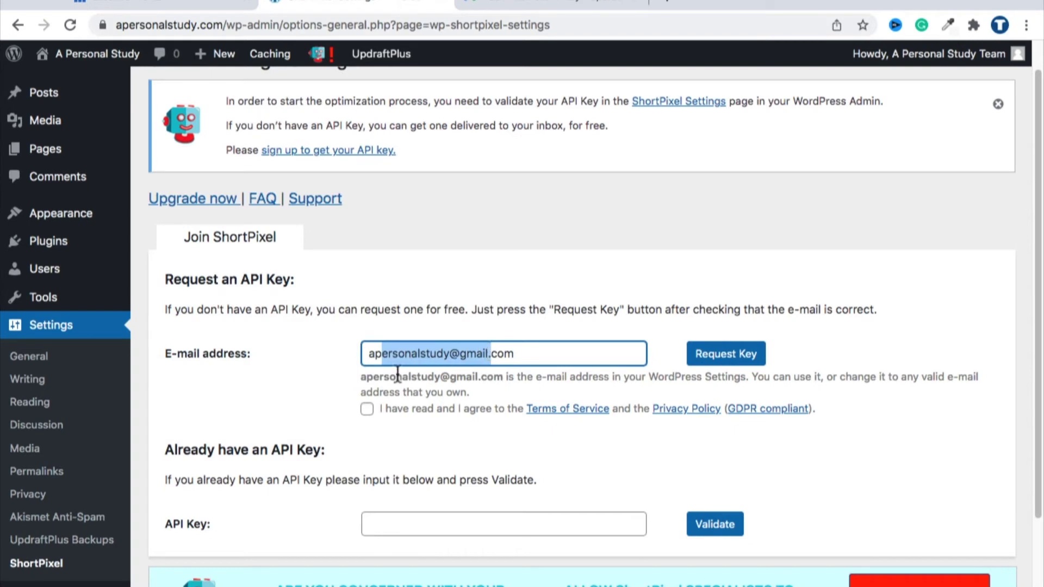
left_click(371, 412)
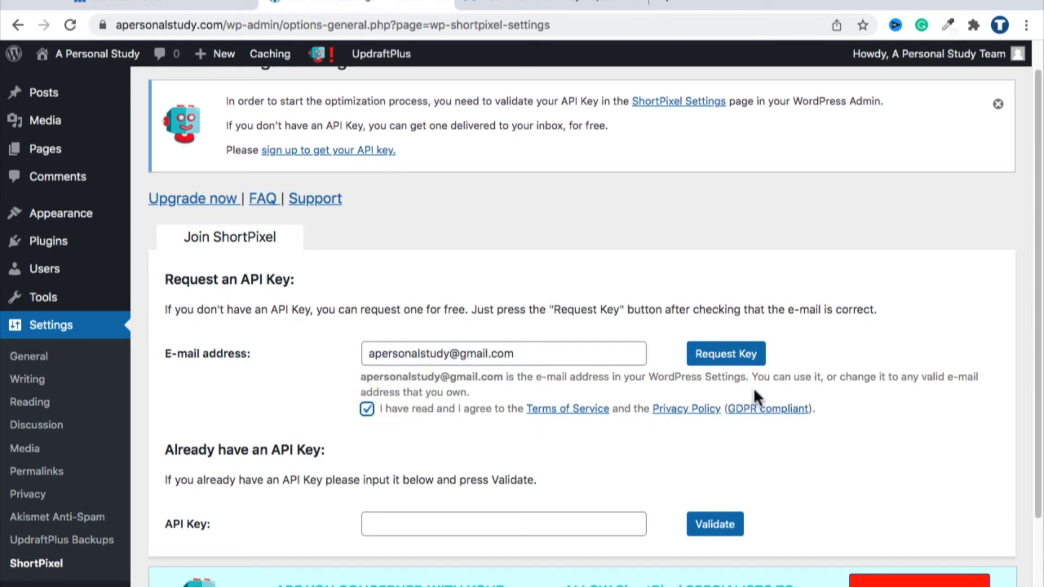
left_click(744, 361)
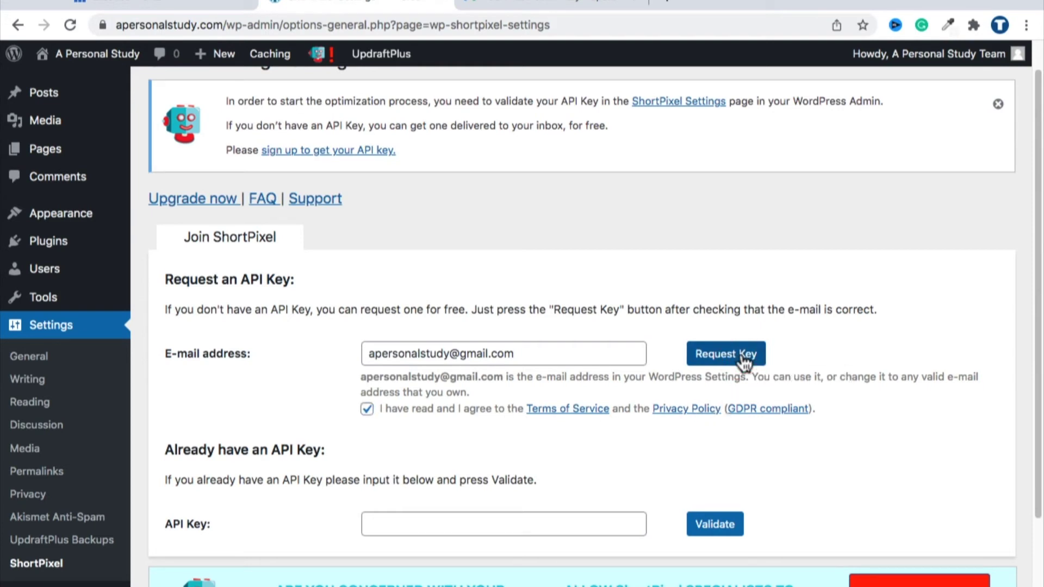
left_click(743, 360)
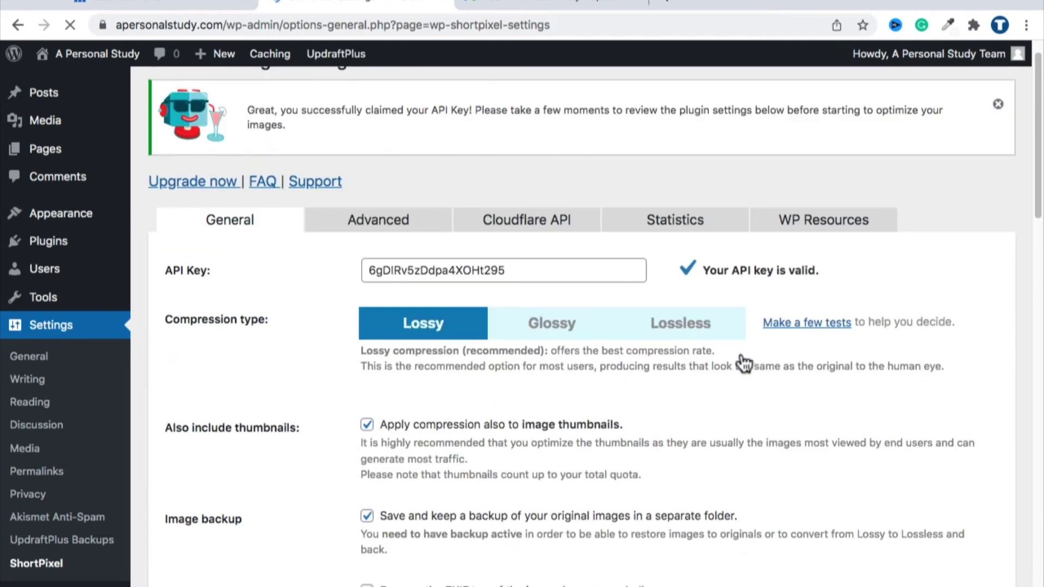
left_click(373, 268)
left_click_drag(373, 267, 505, 270)
left_click(545, 332)
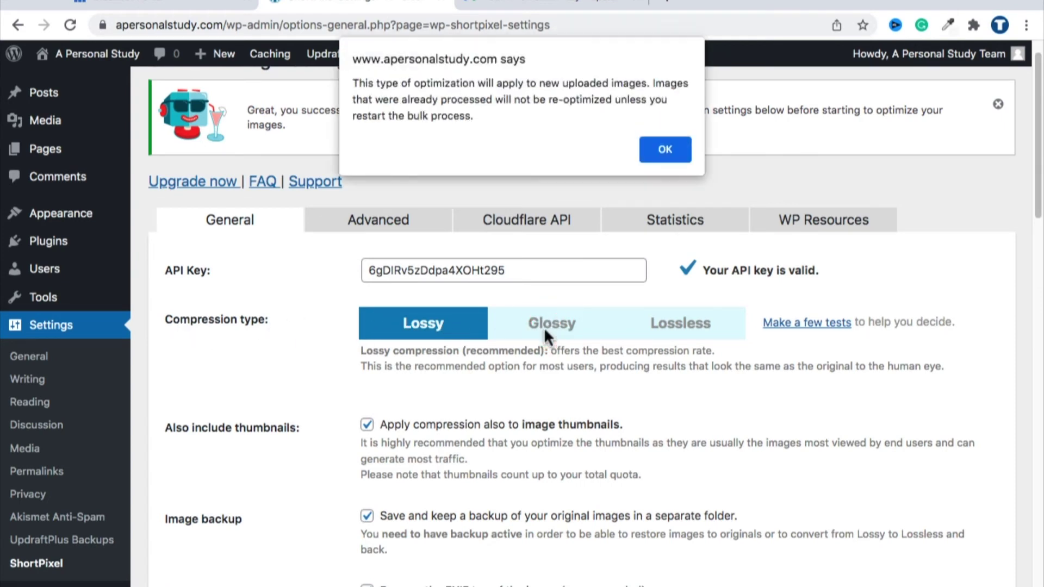
Step: Dismiss the new-uploads notice, resize large images to 1200 × 1200 with Contain, and save
left_click(670, 149)
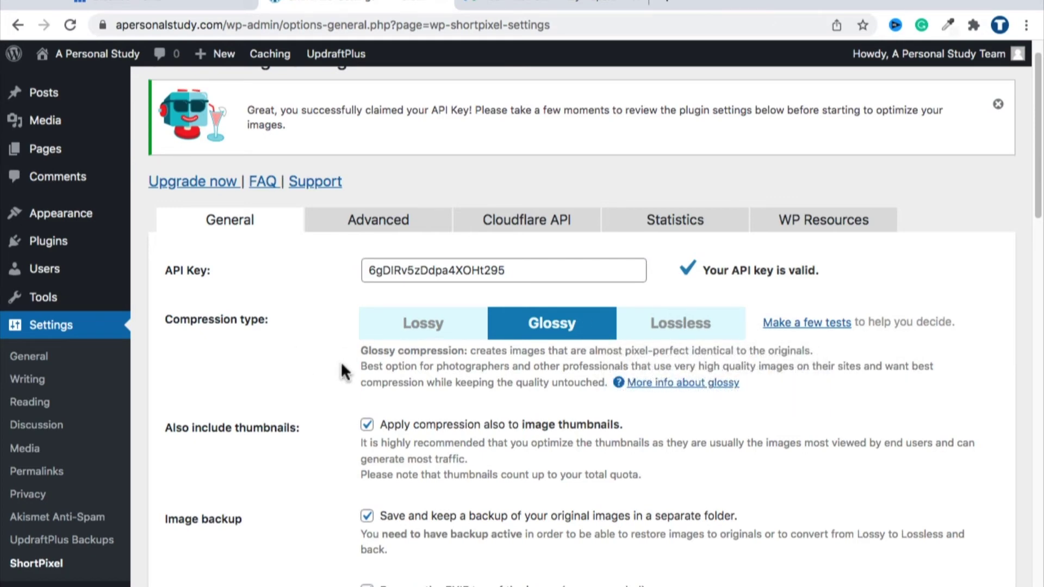
scroll(341, 365, "down", 4)
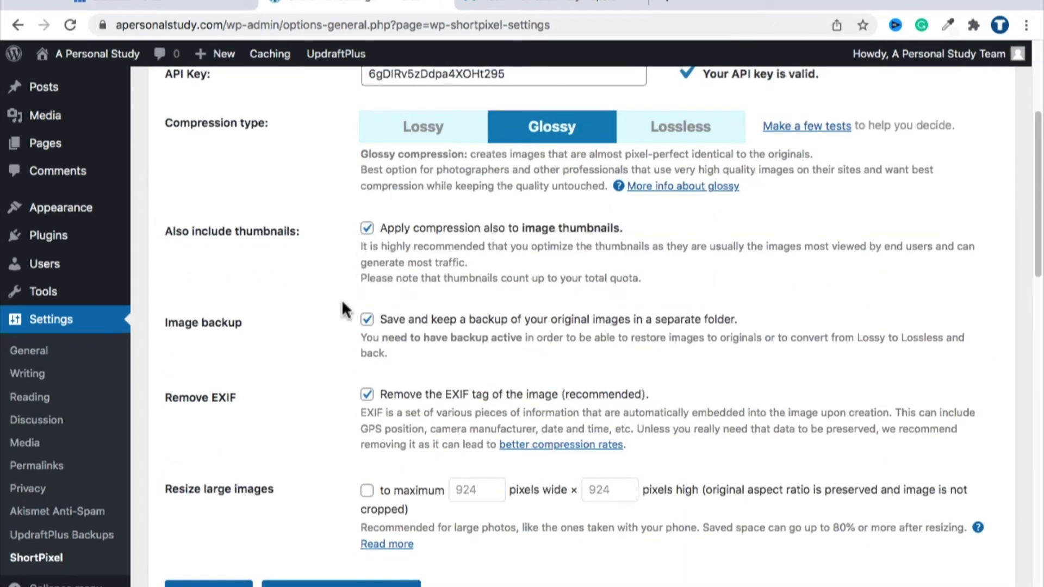
scroll(338, 315, "down", 4)
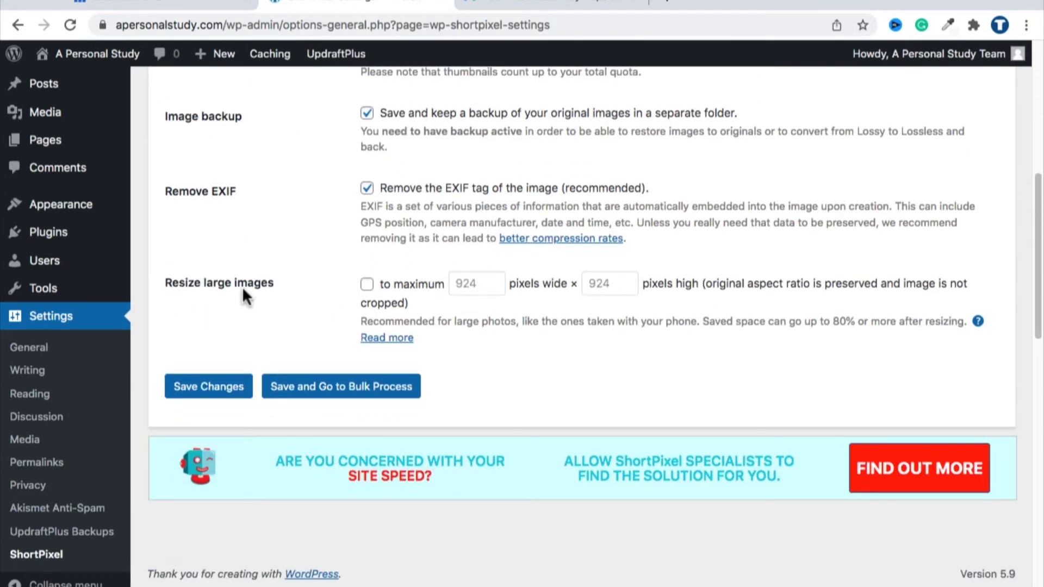
left_click(366, 284)
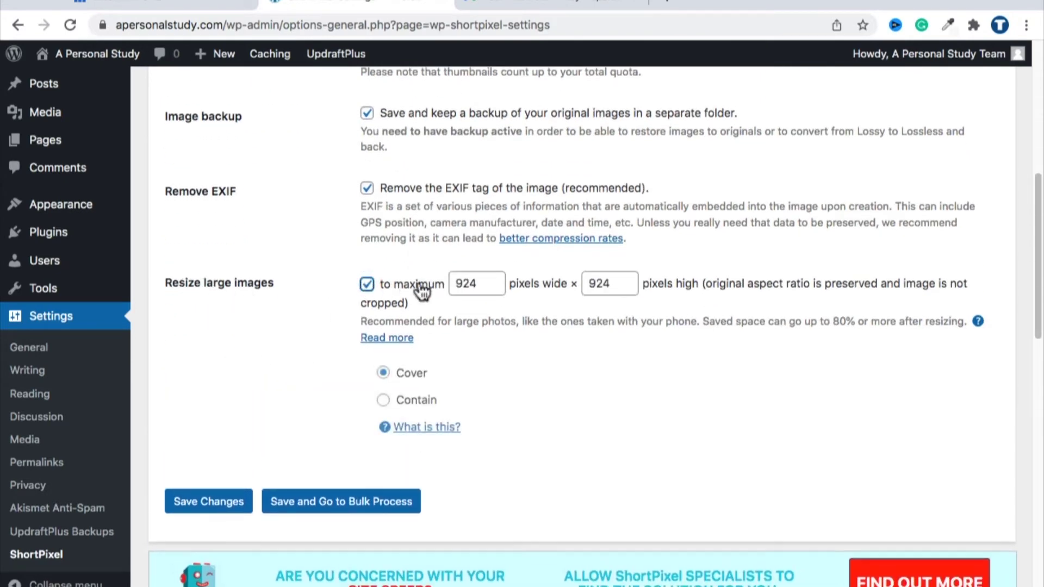
double_click(452, 282)
type("1200")
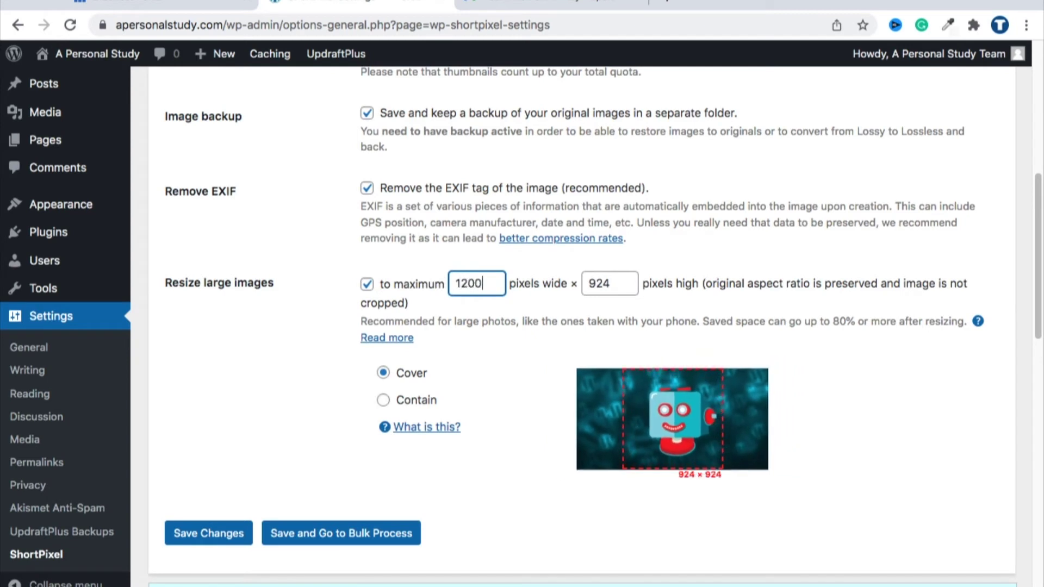
key("Tab")
type("1200")
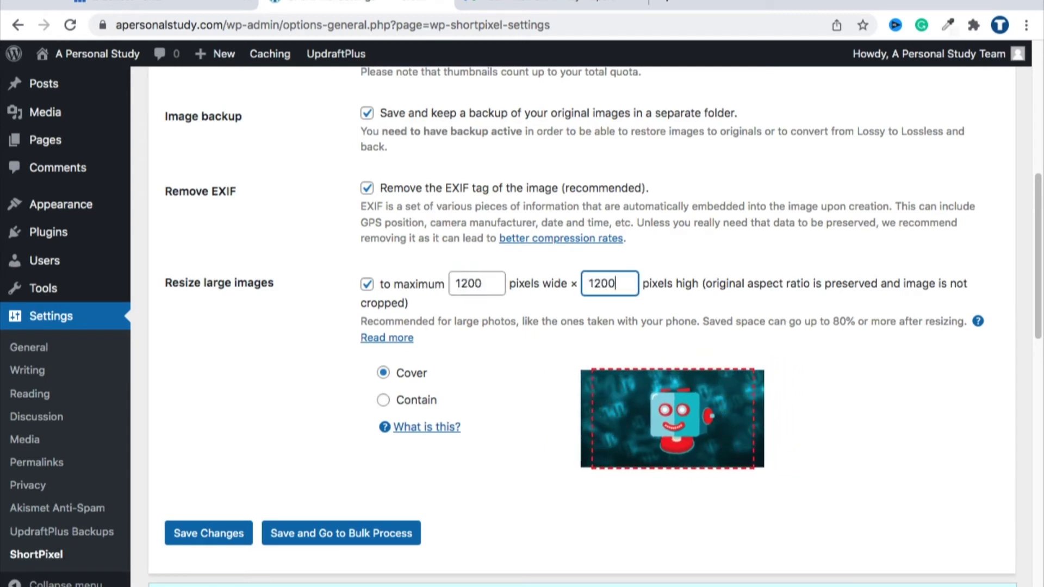
key("Tab")
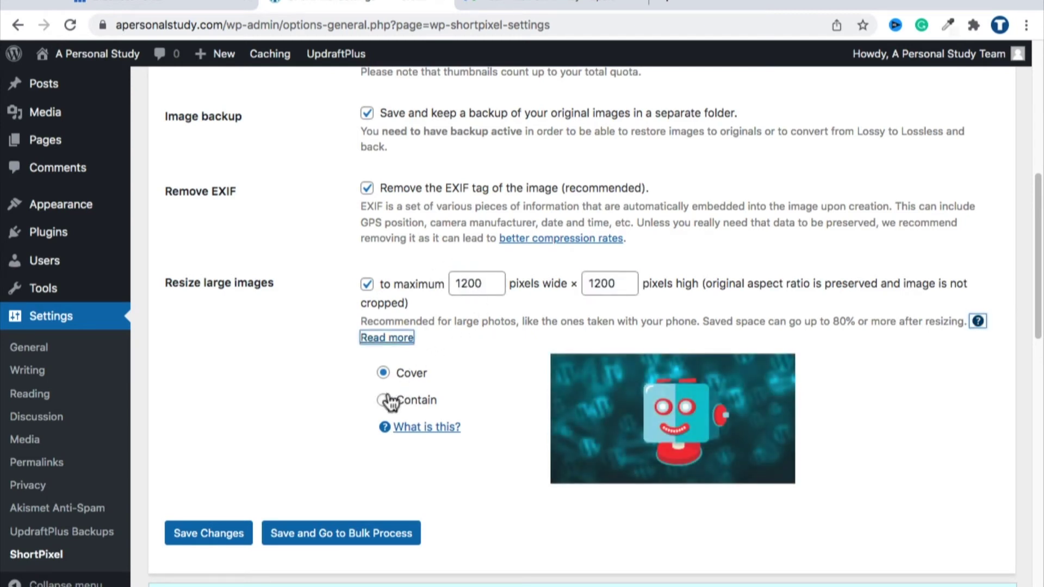
left_click(383, 400)
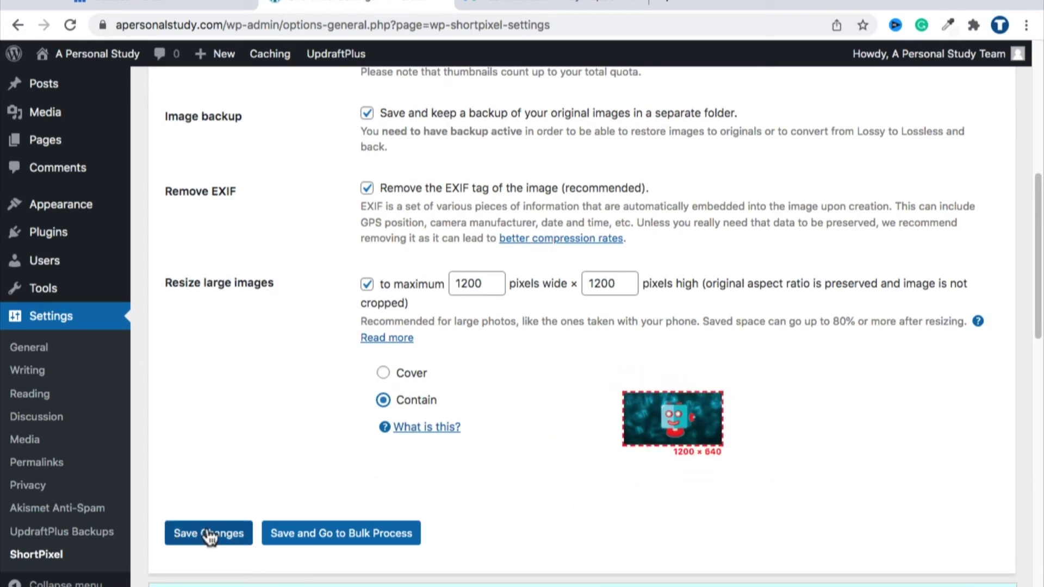
left_click(187, 537)
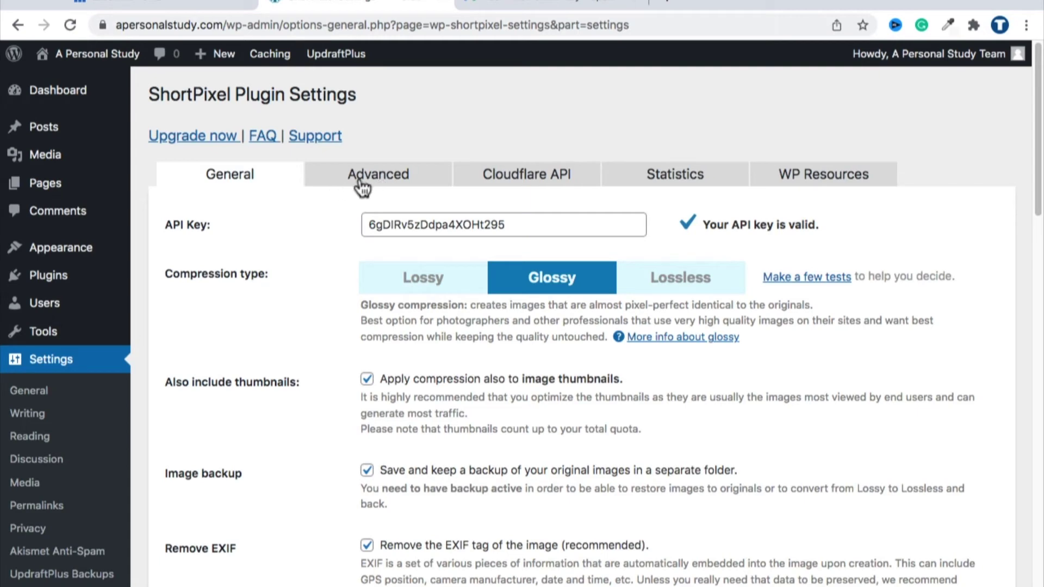
Step: On ShortPixel's Advanced tab, enable PNG-to-JPEG conversion, then Save and Go to Bulk Process
left_click(418, 177)
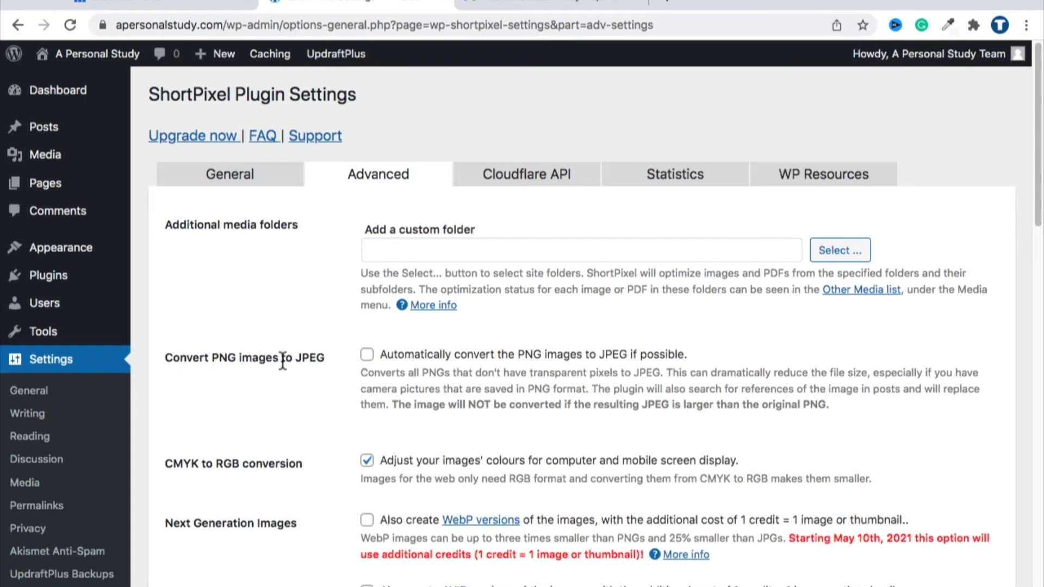
left_click_drag(173, 358, 330, 359)
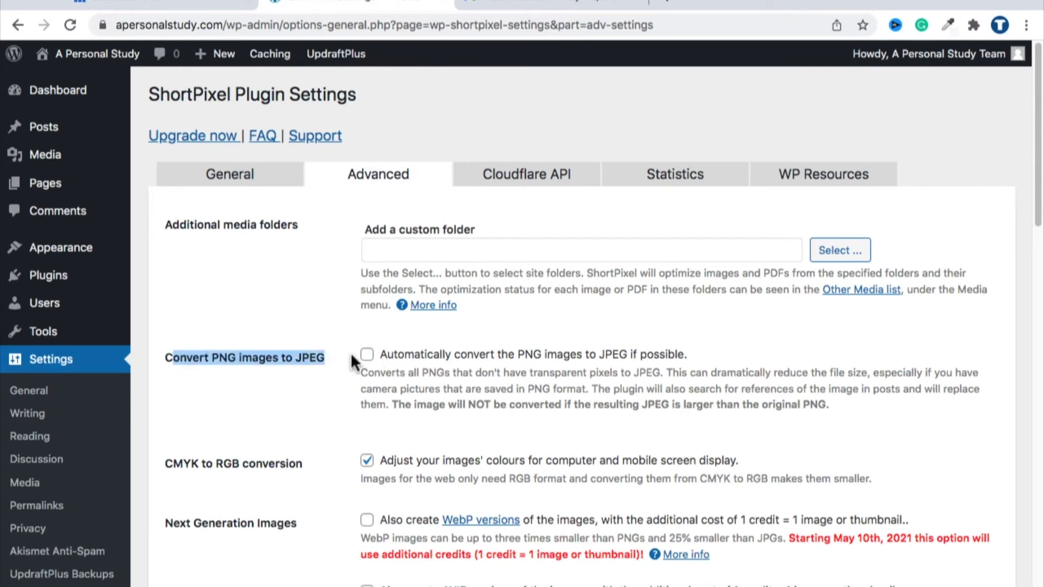
left_click(367, 354)
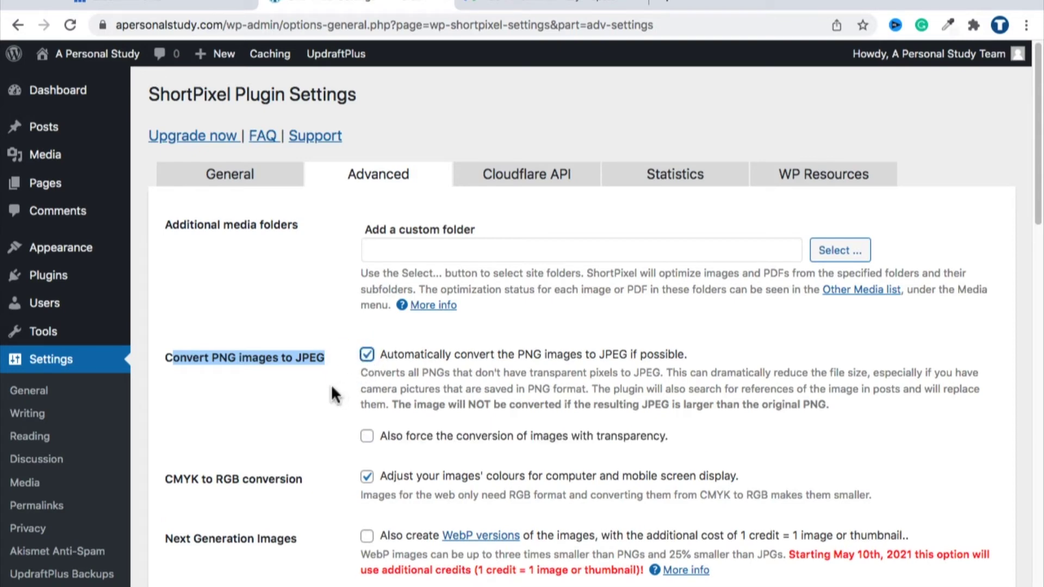
scroll(348, 390, "down", 1)
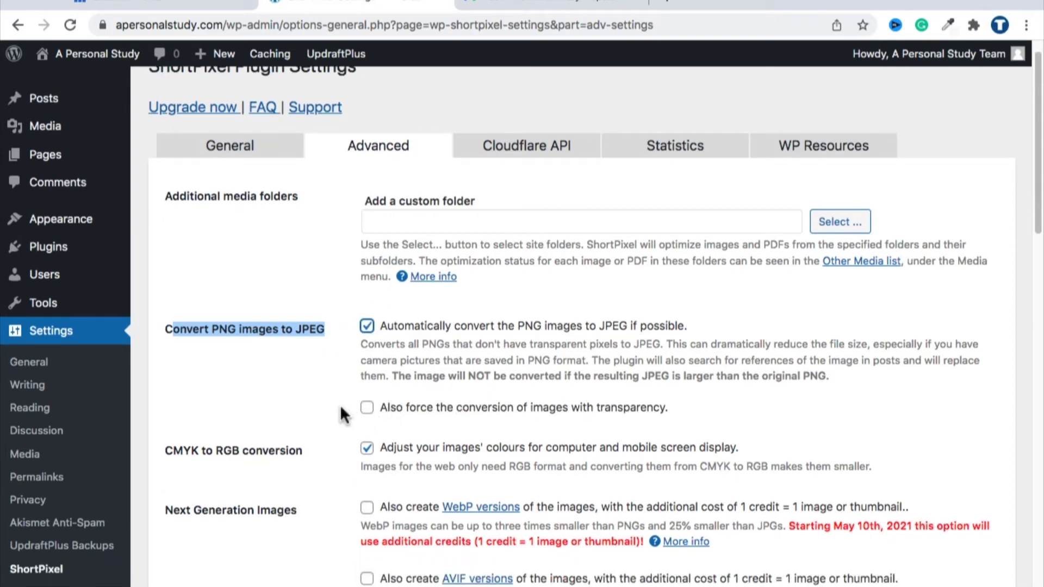
scroll(318, 393, "down", 6)
scroll(318, 392, "down", 10)
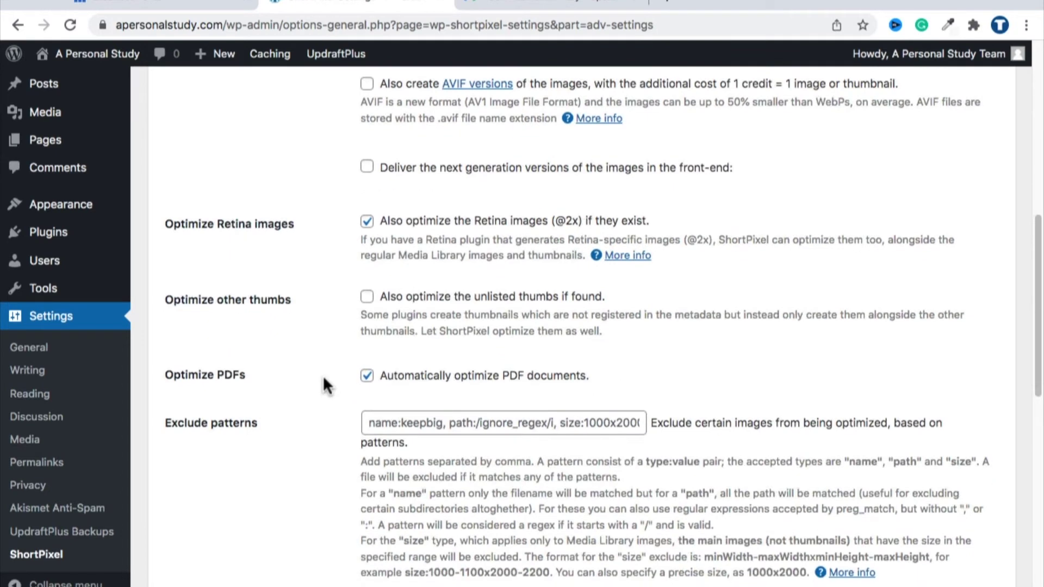
scroll(322, 329, "down", 12)
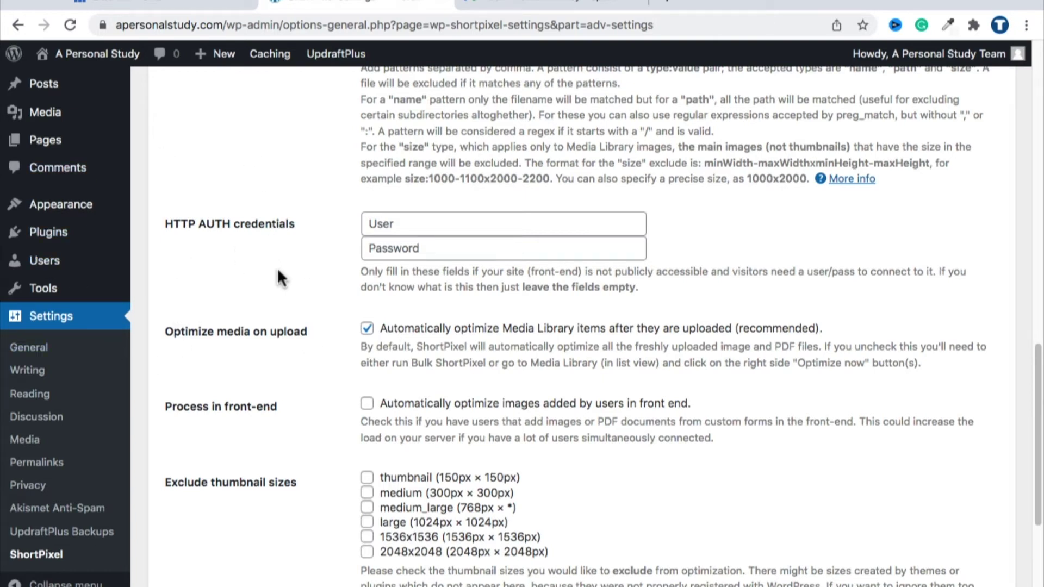
scroll(278, 270, "down", 3)
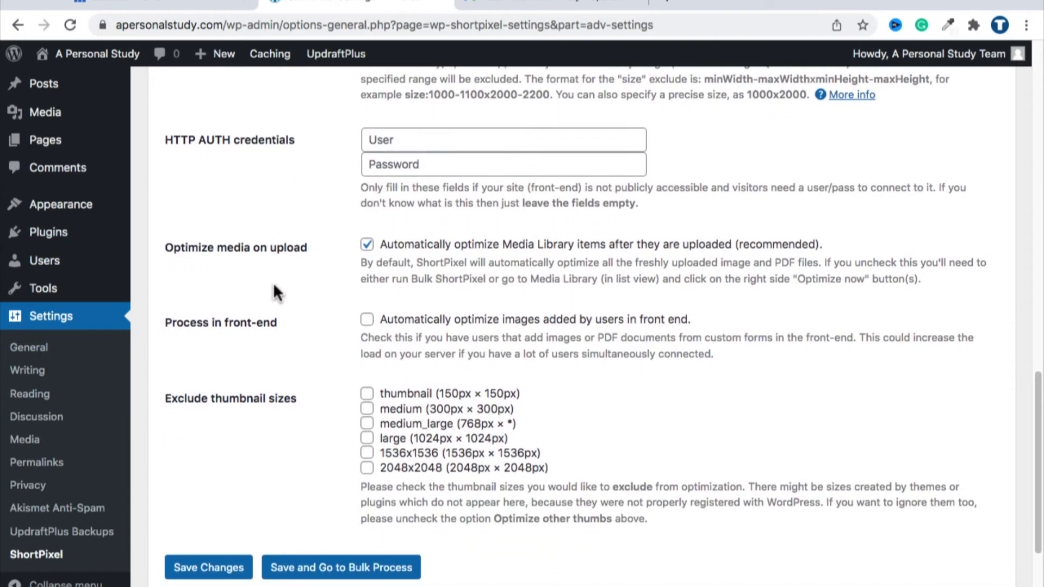
scroll(279, 305, "down", 3)
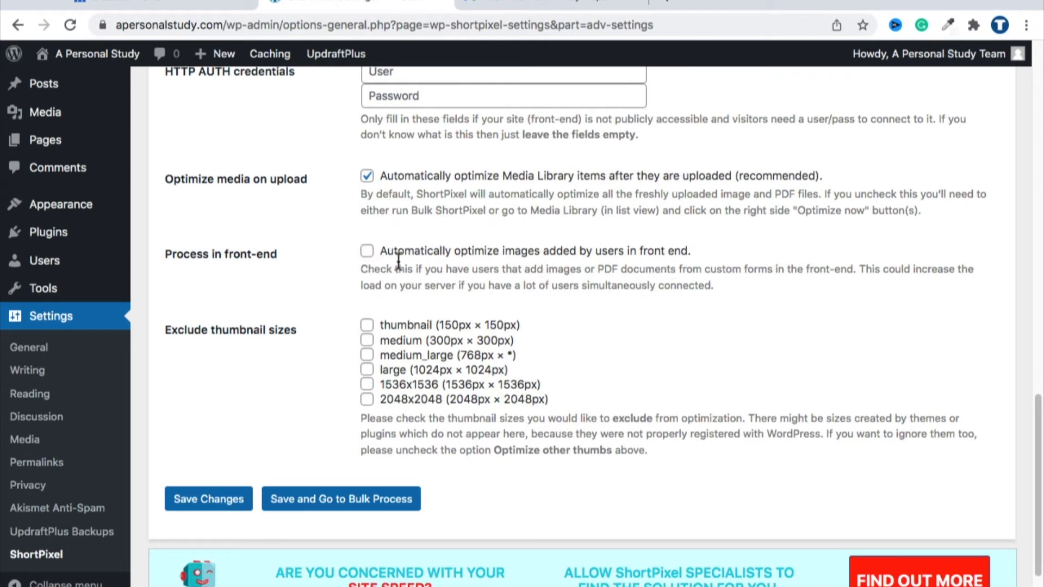
scroll(316, 253, "down", 1)
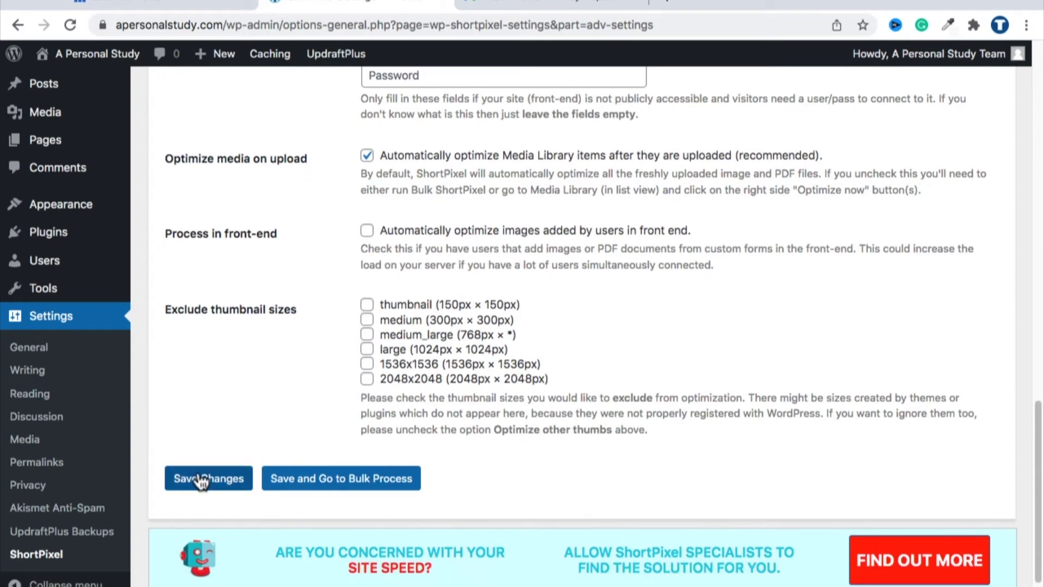
scroll(351, 314, "down", 1)
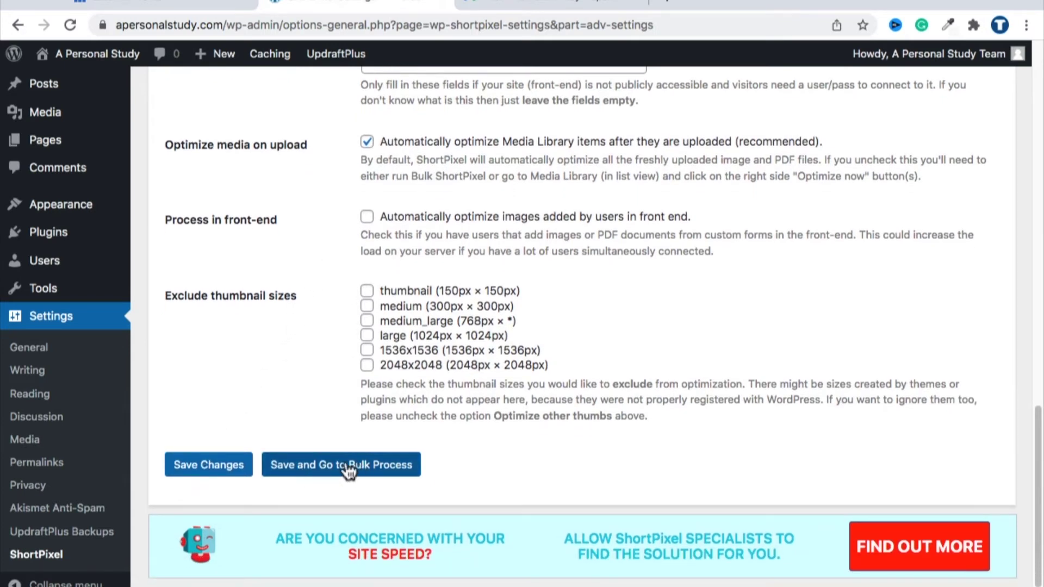
left_click(313, 474)
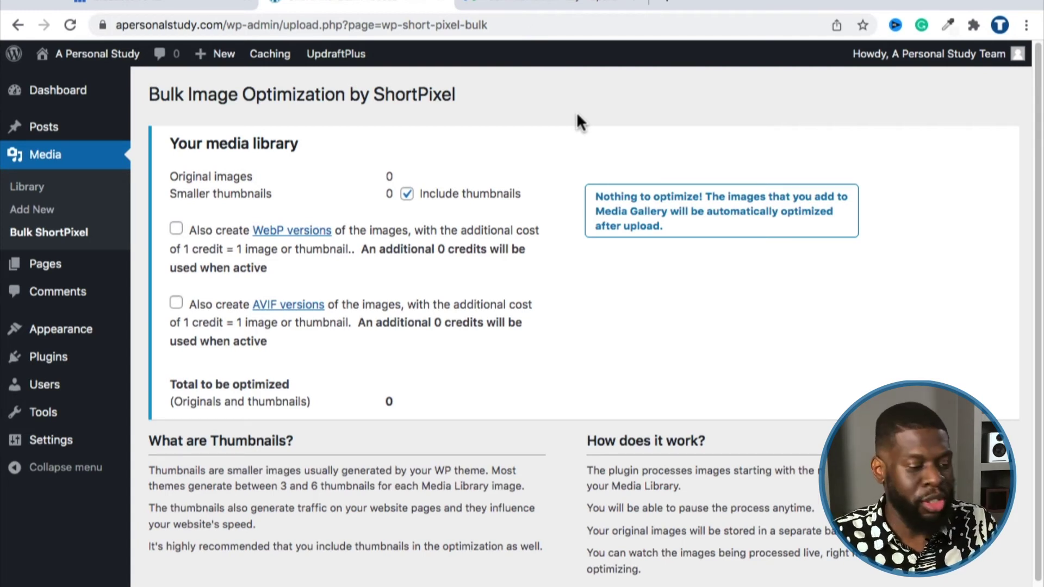
Step: Scroll the Bulk ShortPixel page to review its 0 originals and thumbnails to optimize
scroll(560, 130, "down", 1)
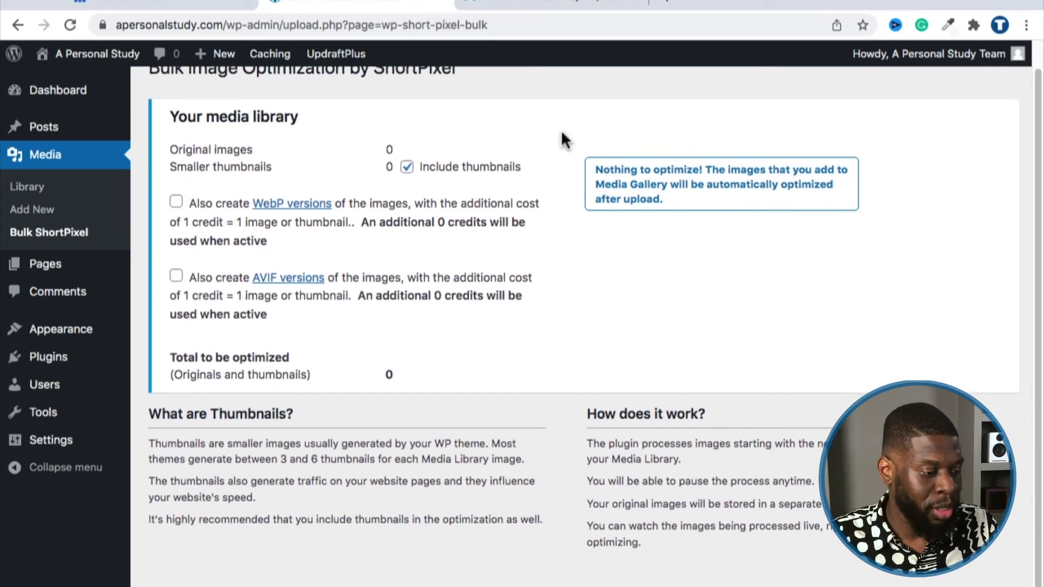
scroll(562, 135, "up", 1)
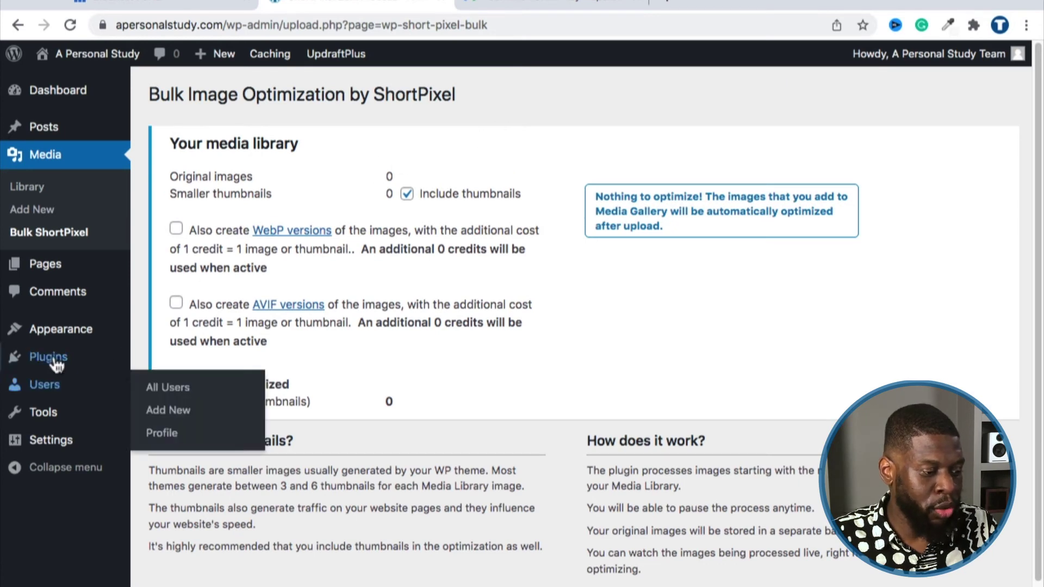
Step: Search plugins for 'user avatars', then install and activate One User Avatar
mouse_move(61, 363)
left_click(156, 384)
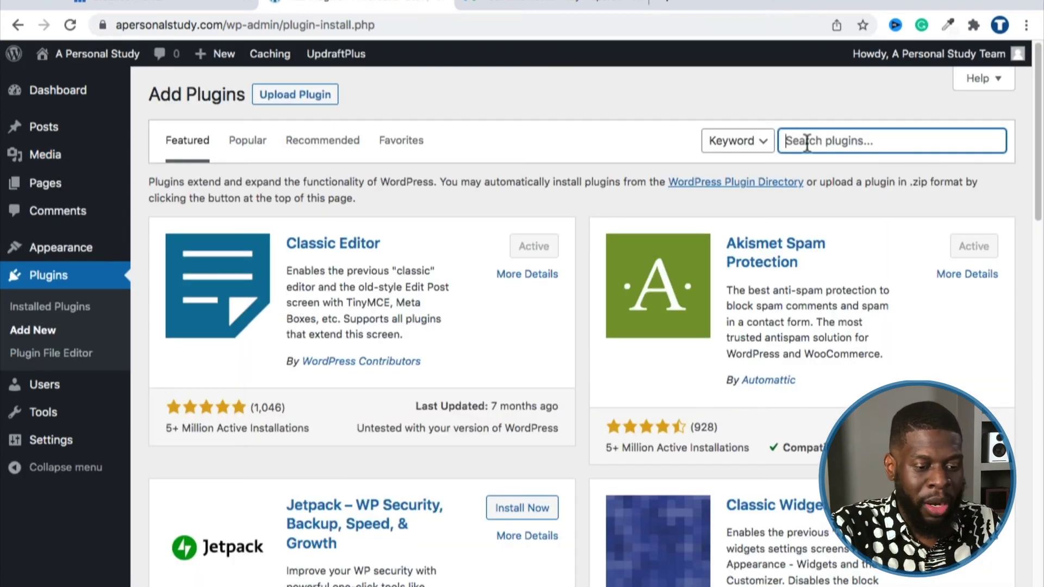
type("user avar")
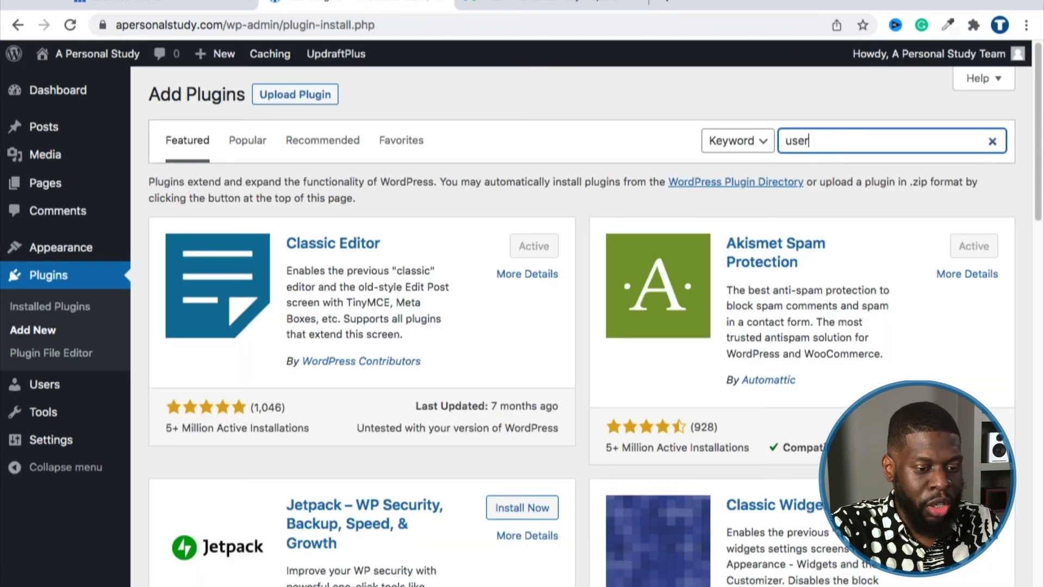
key("BackSpace")
key("BackSpace")
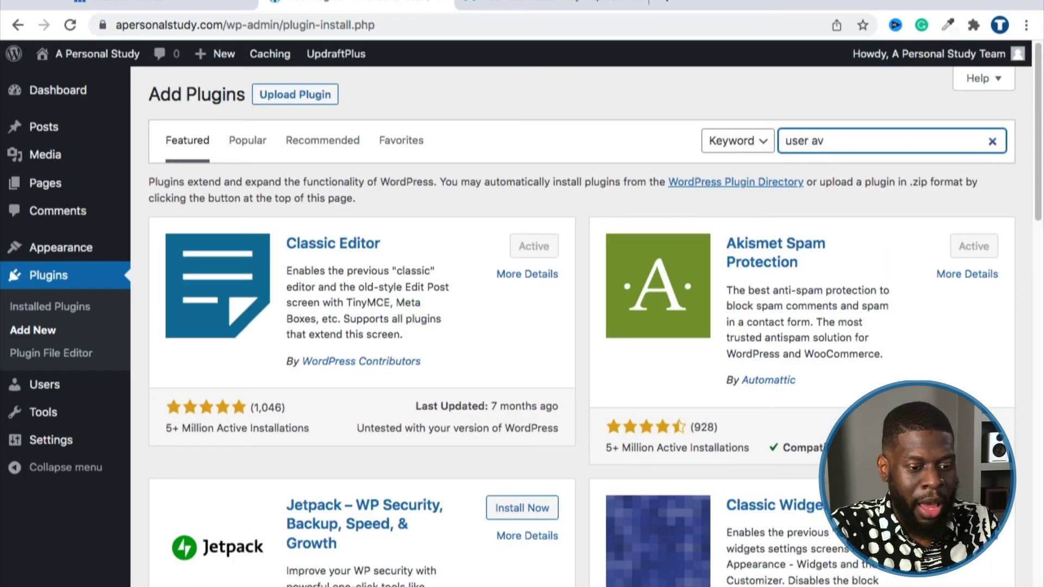
type("atars")
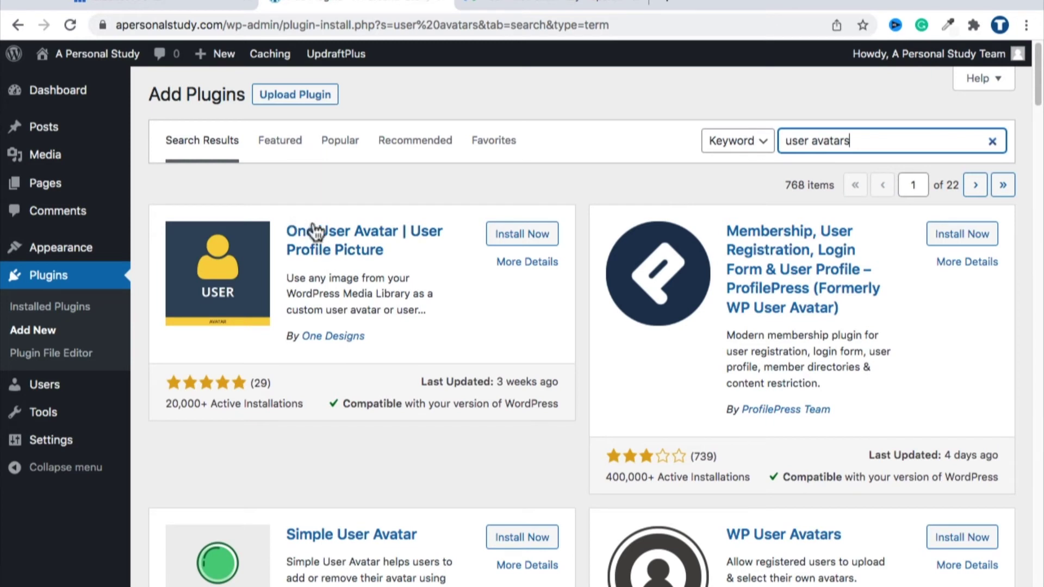
left_click(497, 237)
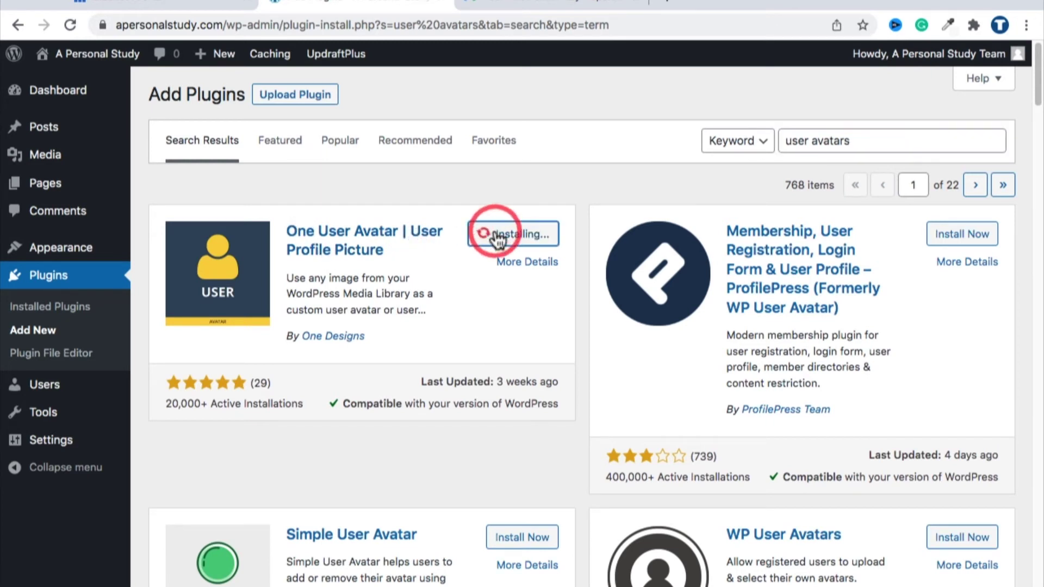
scroll(521, 363, "down", 1)
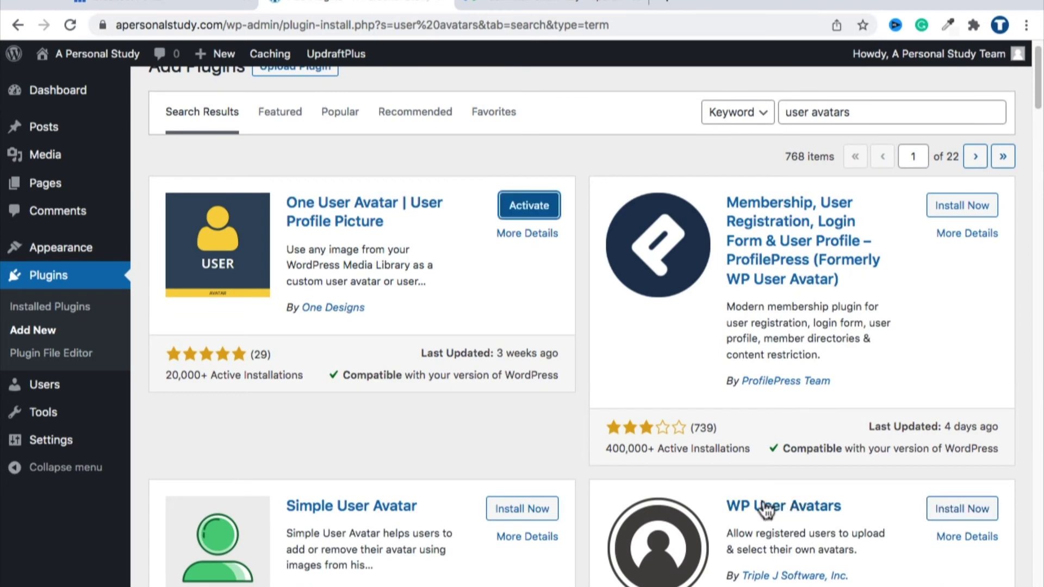
left_click(521, 213)
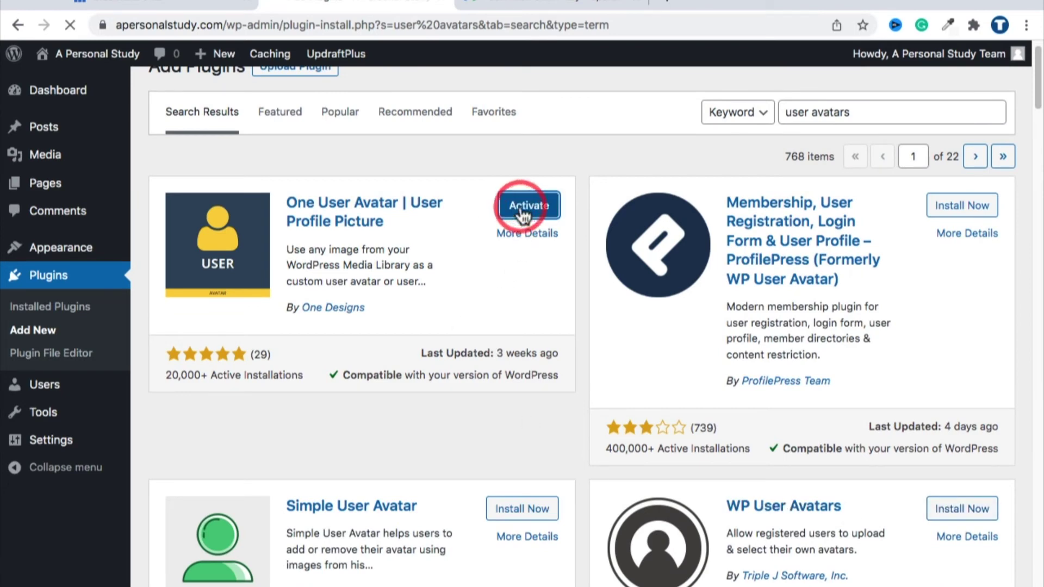
scroll(332, 239, "down", 3)
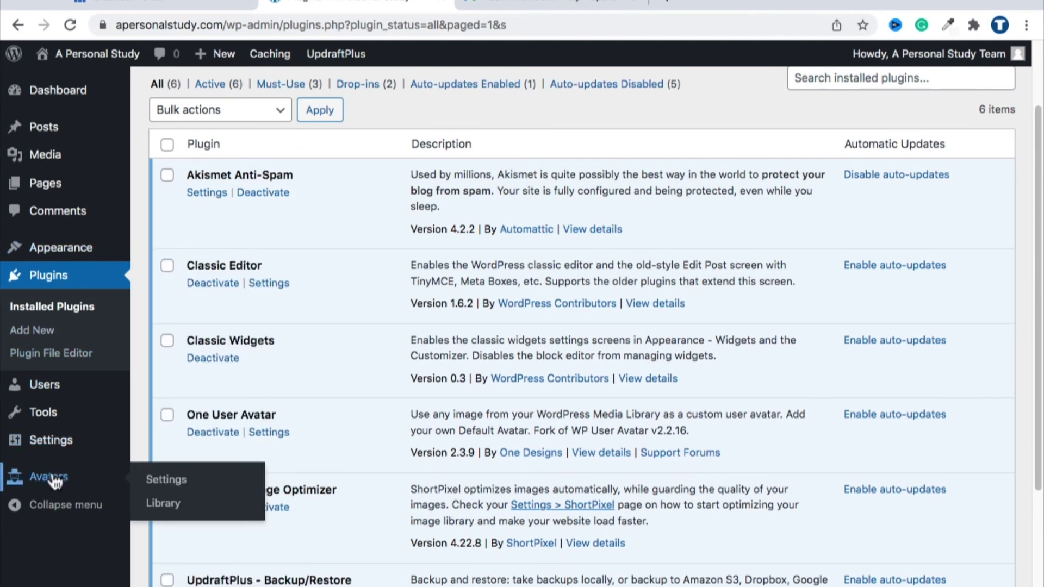
Step: In Avatars settings, choose Mystery Man as the Default Avatar and save the changes
left_click(163, 481)
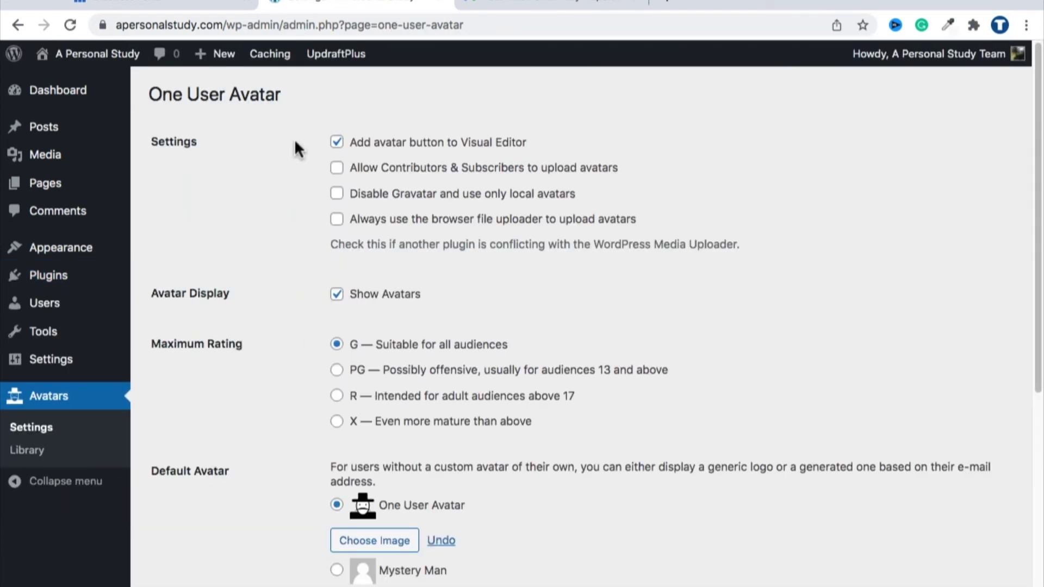
scroll(295, 150, "down", 5)
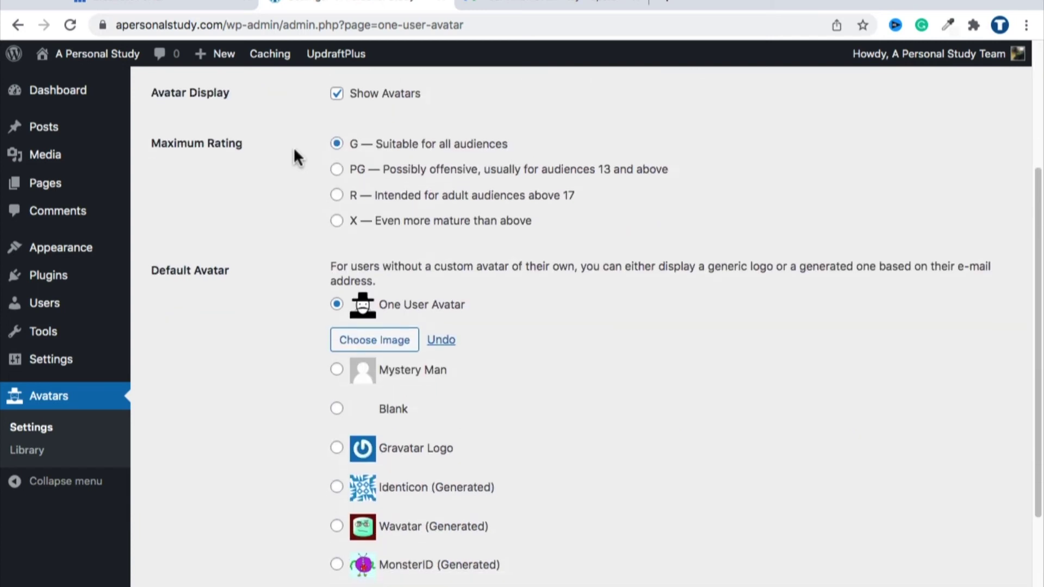
scroll(294, 158, "down", 2)
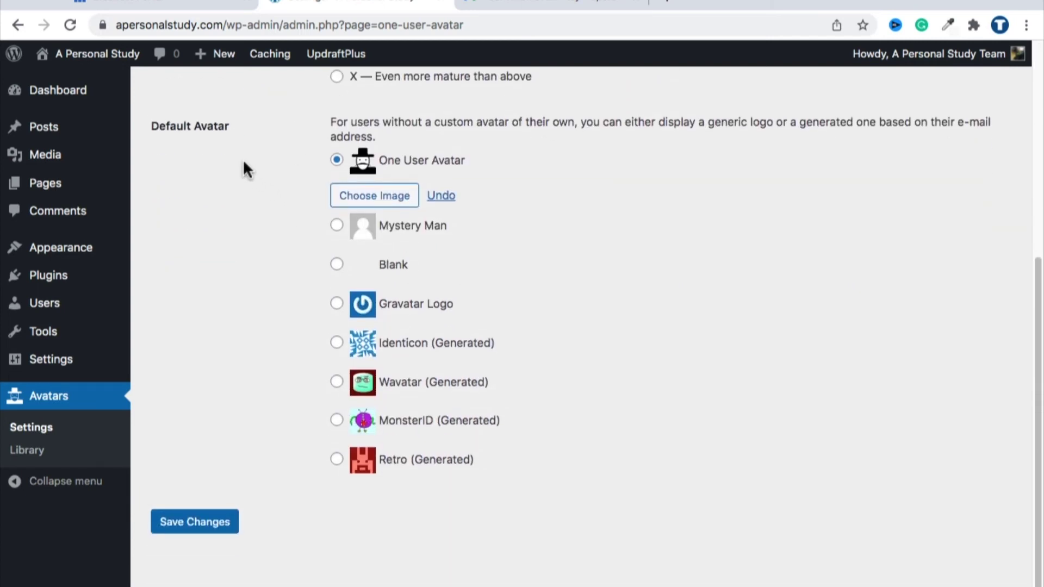
left_click(341, 230)
left_click(339, 267)
left_click(337, 231)
left_click(340, 267)
left_click(338, 228)
left_click(234, 520)
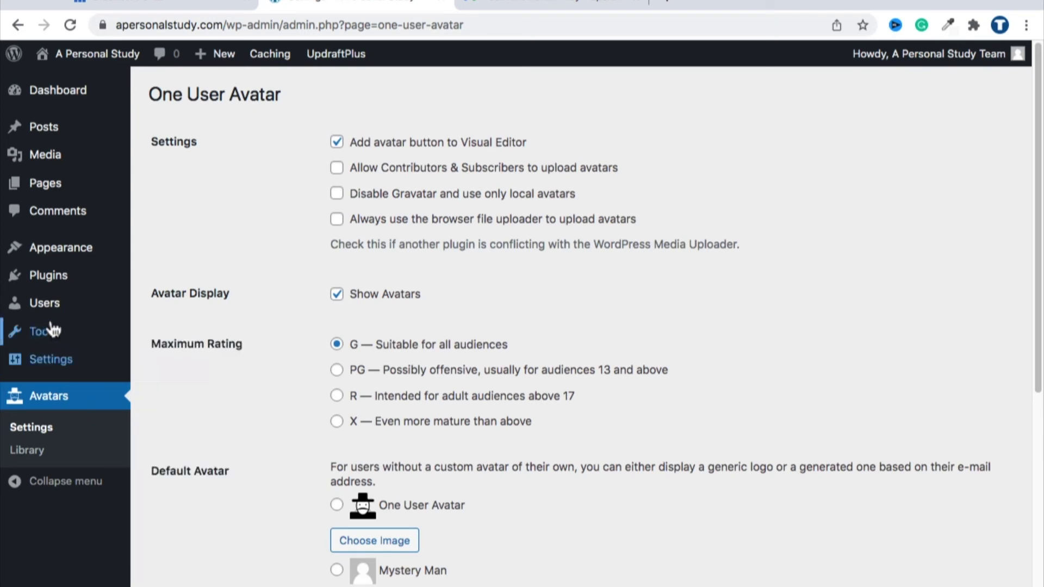
mouse_move(22, 314)
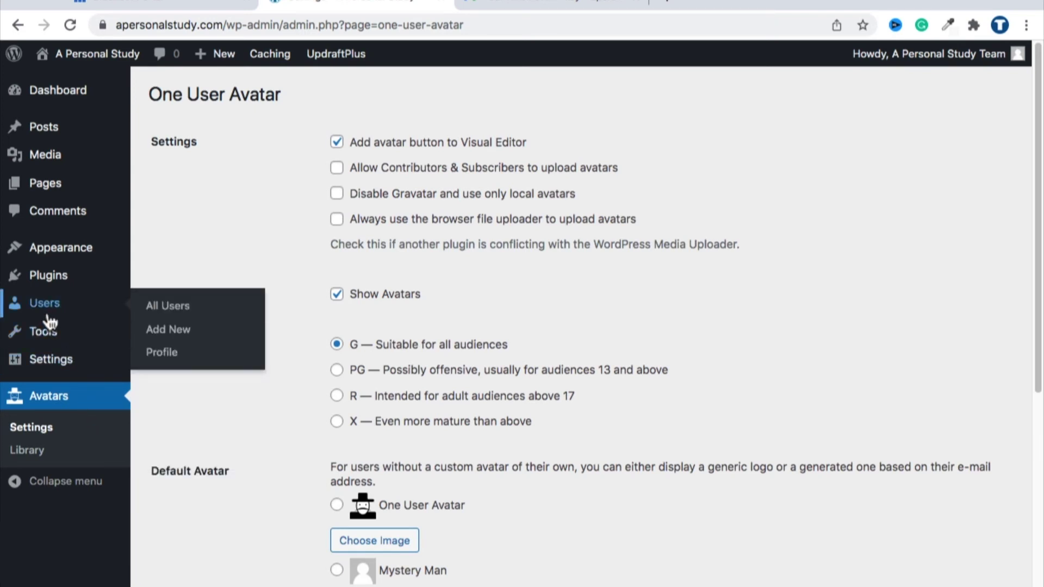
Step: Edit the administrator account from All Users and open Choose Image under Profile Picture
left_click(171, 353)
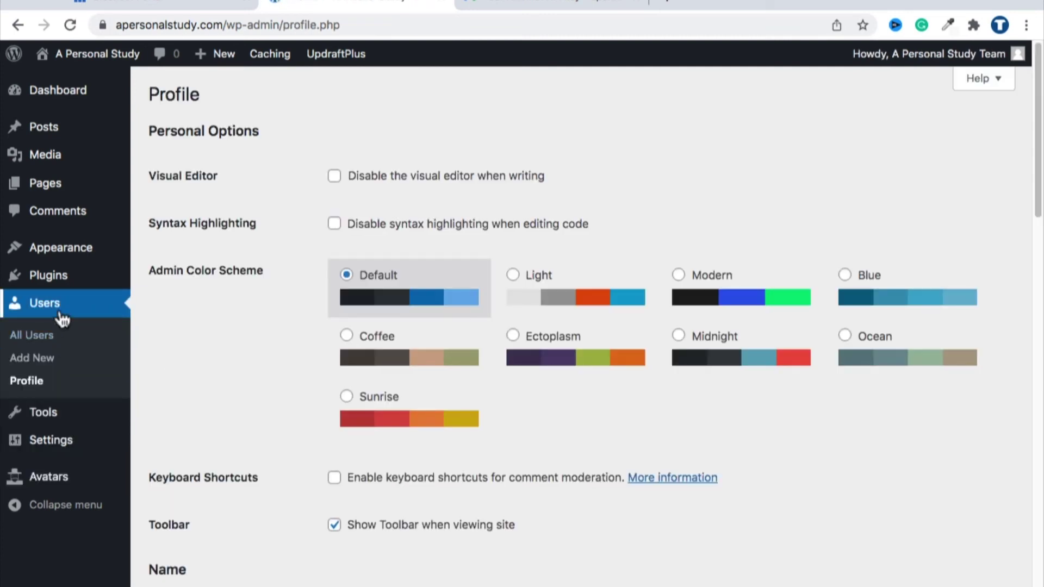
left_click(50, 333)
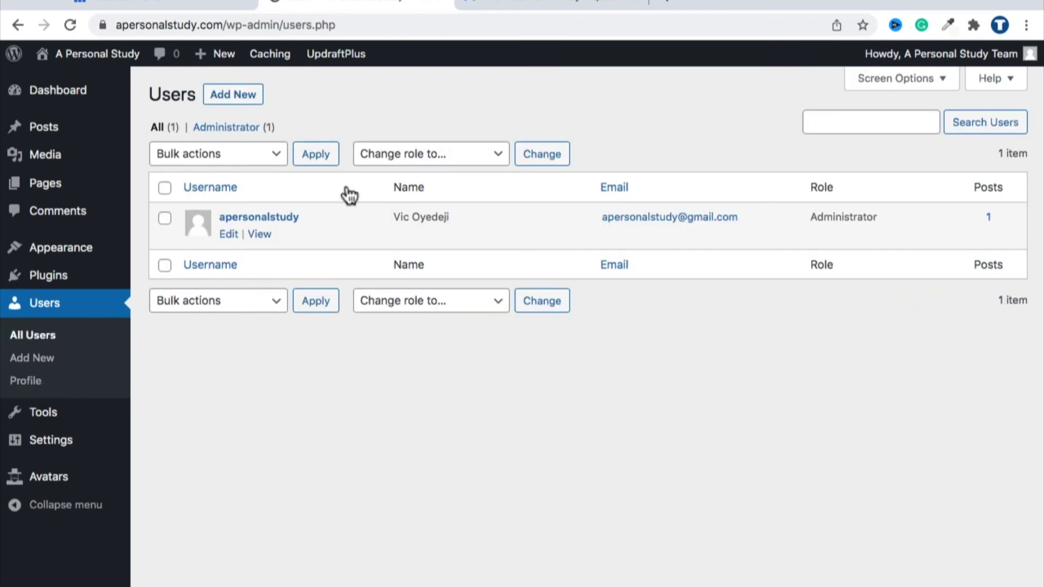
left_click(228, 235)
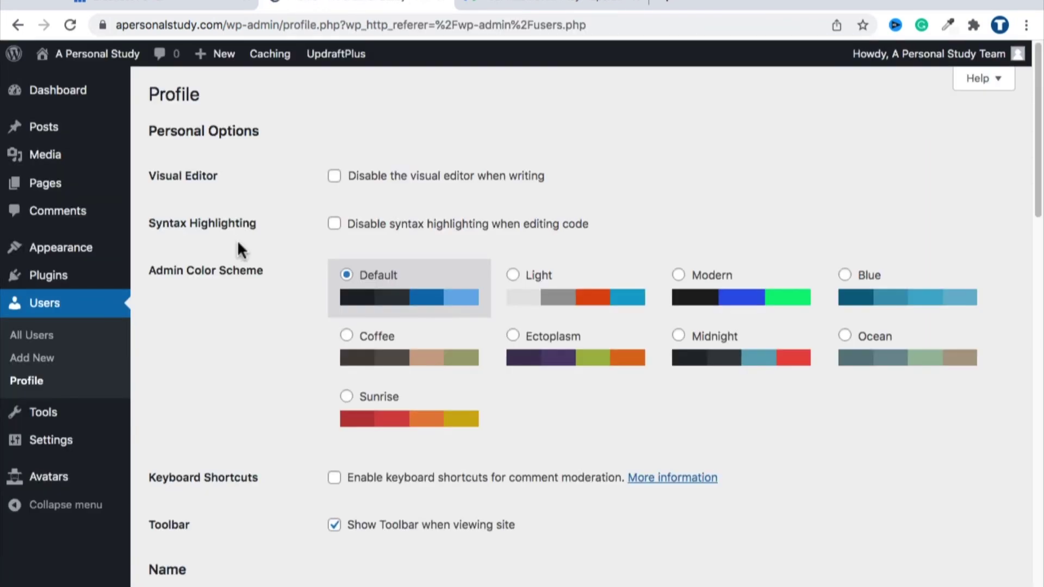
scroll(319, 228, "down", 10)
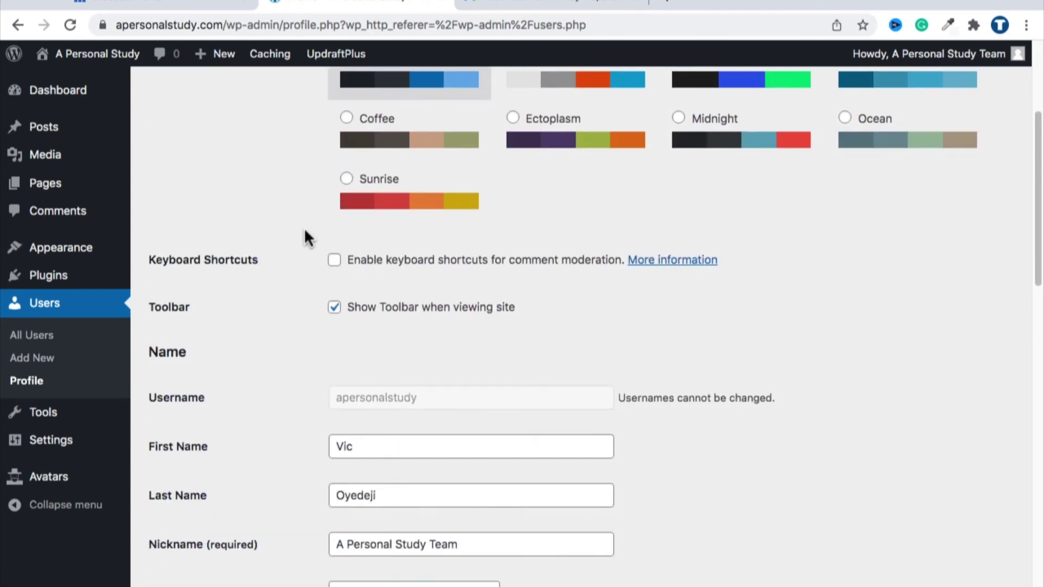
scroll(304, 237, "down", 3)
scroll(302, 233, "down", 3)
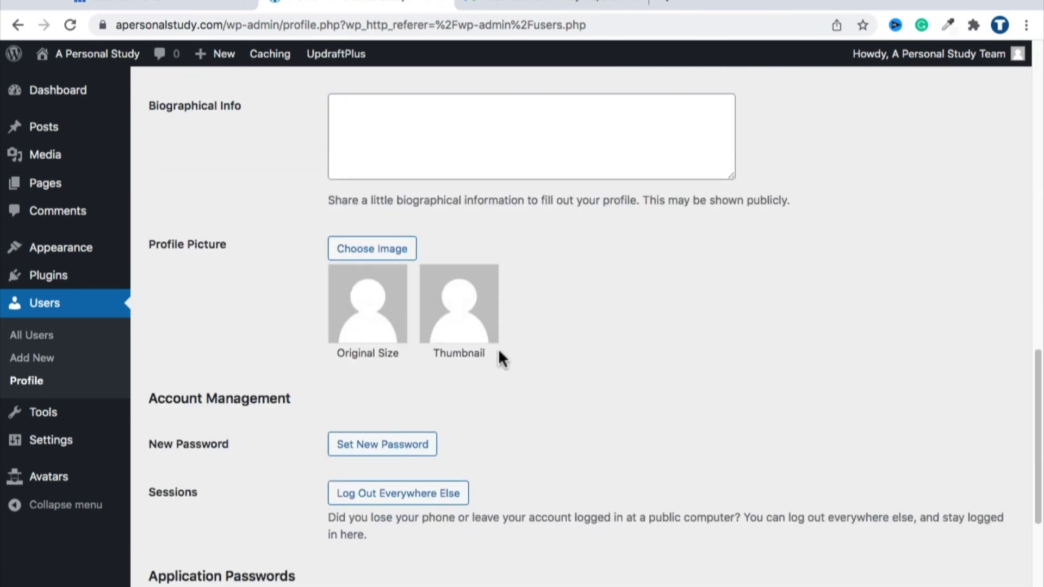
left_click(403, 251)
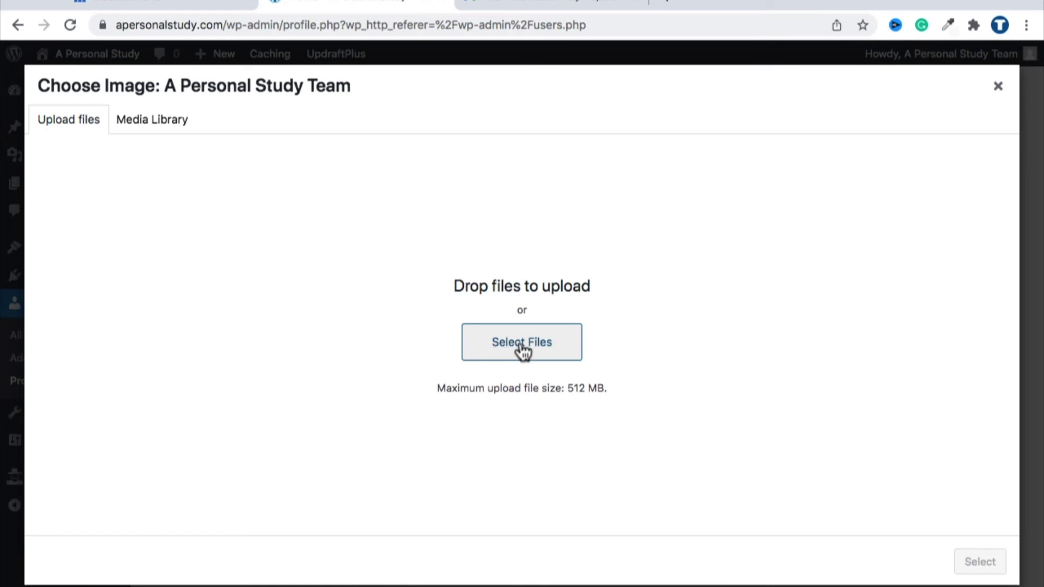
Step: Upload the IMG_2051 photo and give it the alt text 'Test Logo Brocolli'
left_click(481, 343)
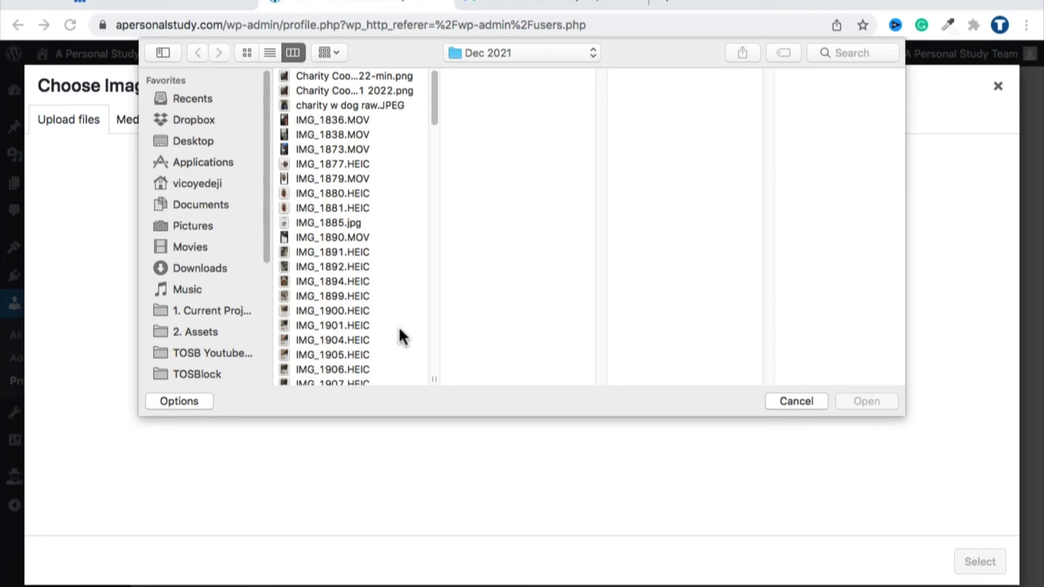
left_click(862, 401)
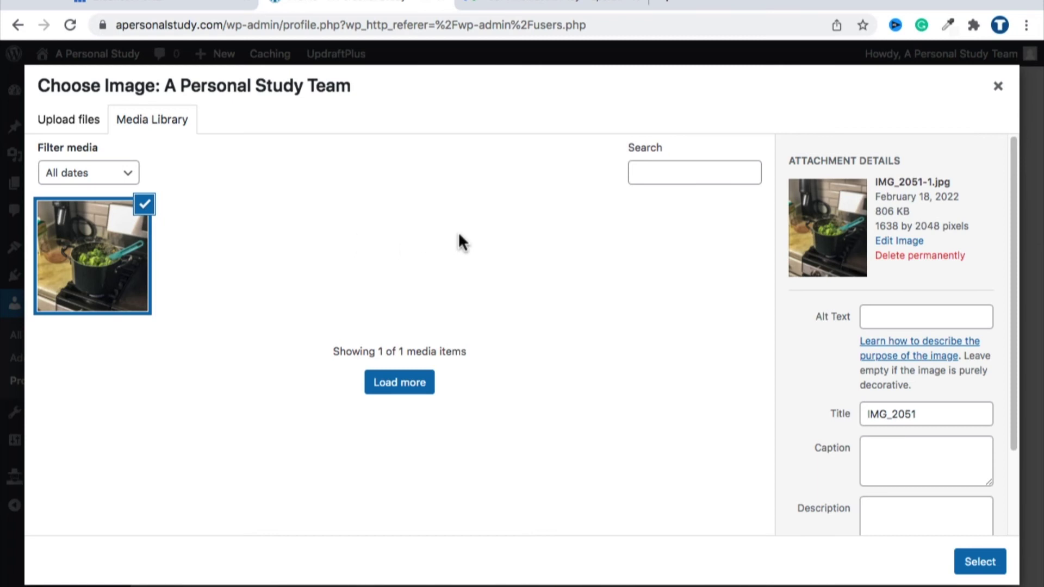
left_click(887, 310)
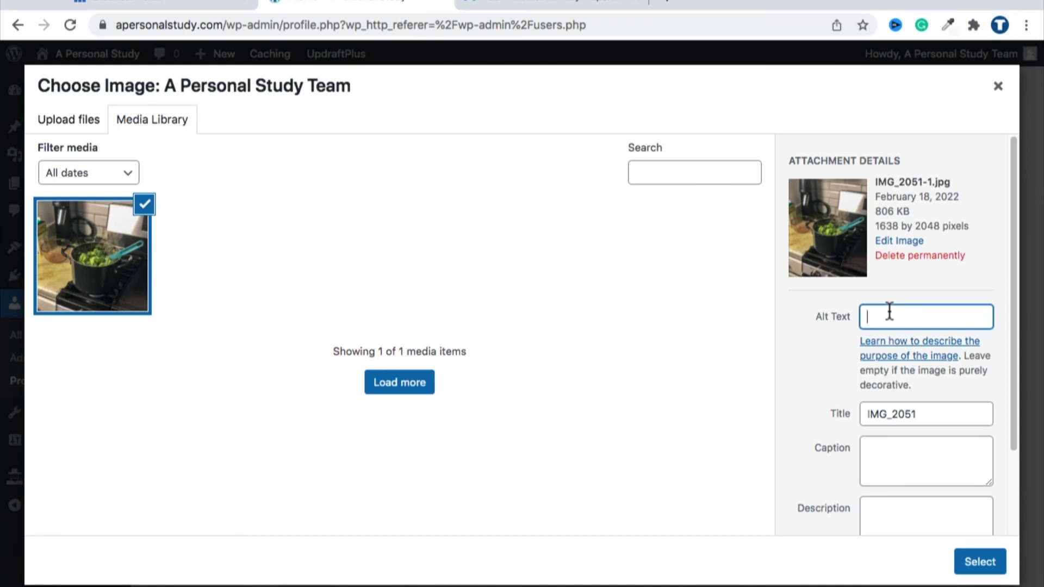
type("Test Logo Brocolli")
Step: Correct the alt text spelling to 'Broccoli' and select the image as the profile picture
scroll(892, 363, "down", 3)
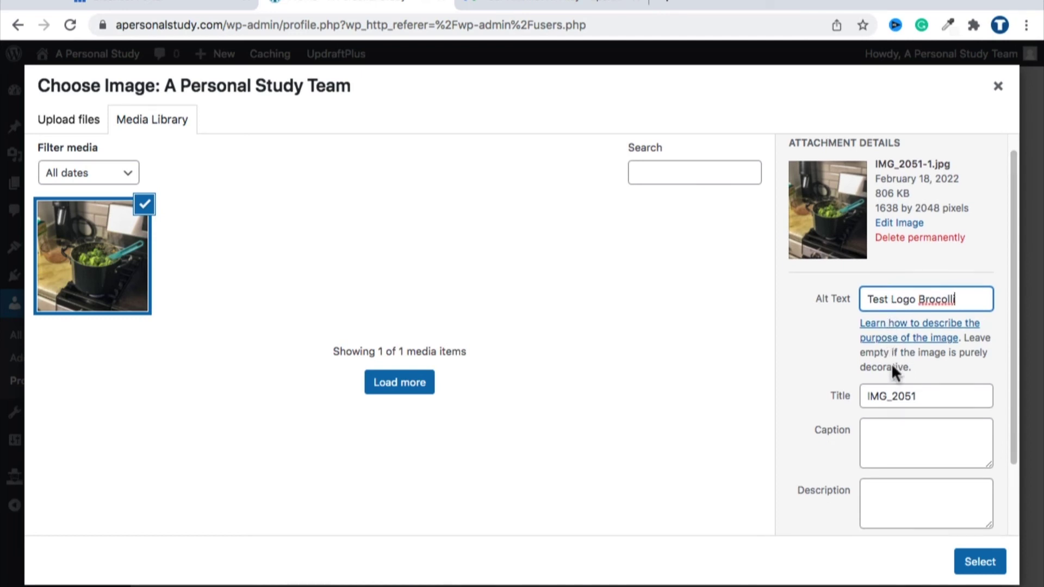
right_click(905, 214)
left_click(904, 217)
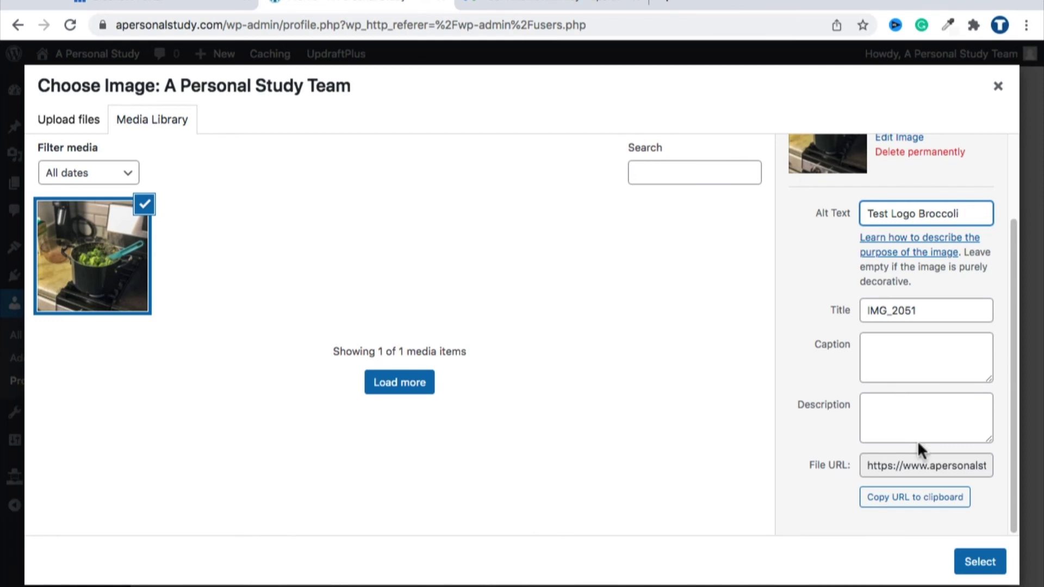
left_click(957, 557)
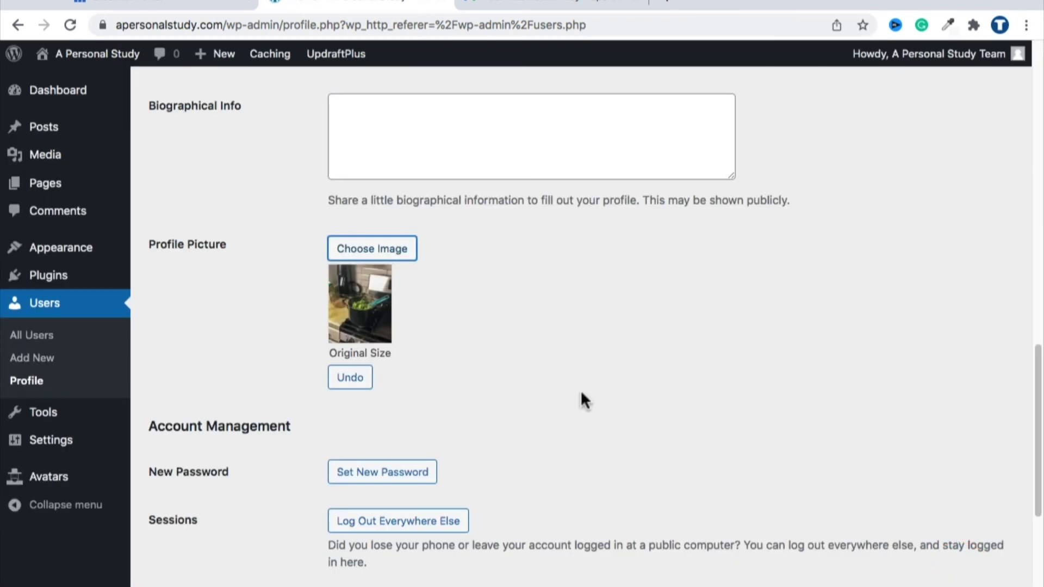
Step: Update the administrator profile so the broccoli avatar is saved
scroll(404, 321, "down", 5)
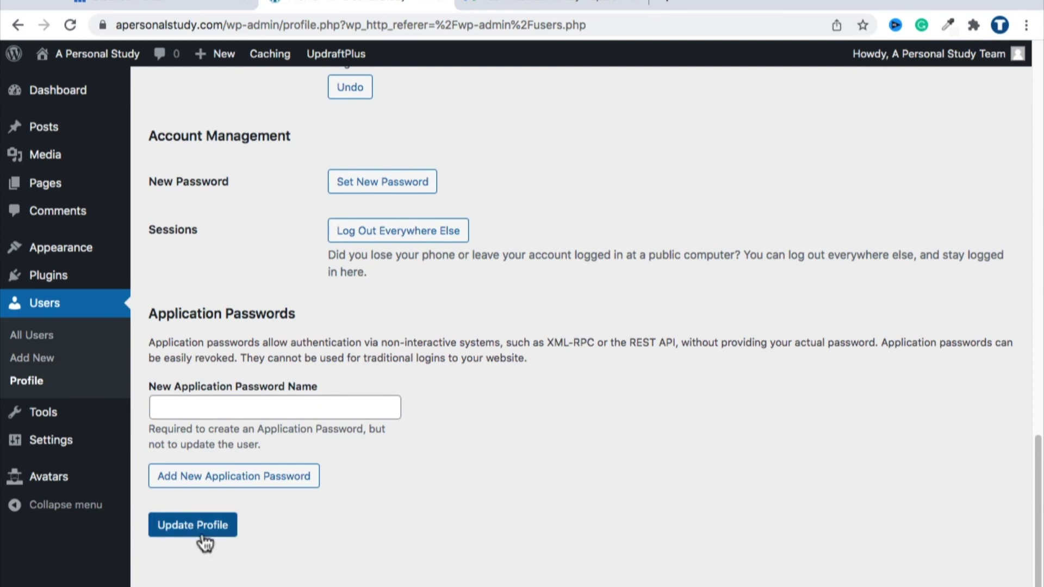
left_click(206, 538)
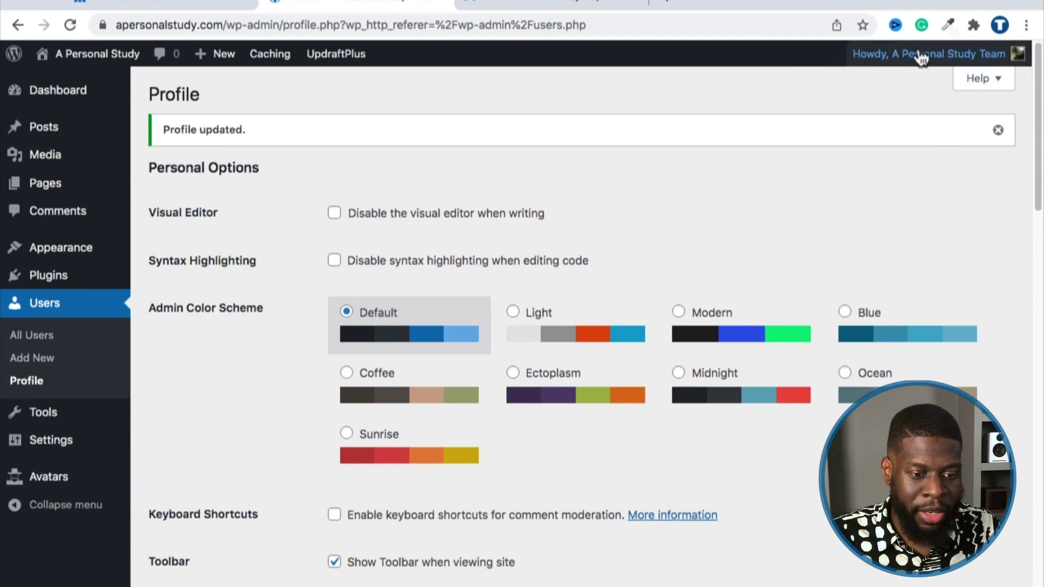
mouse_move(920, 58)
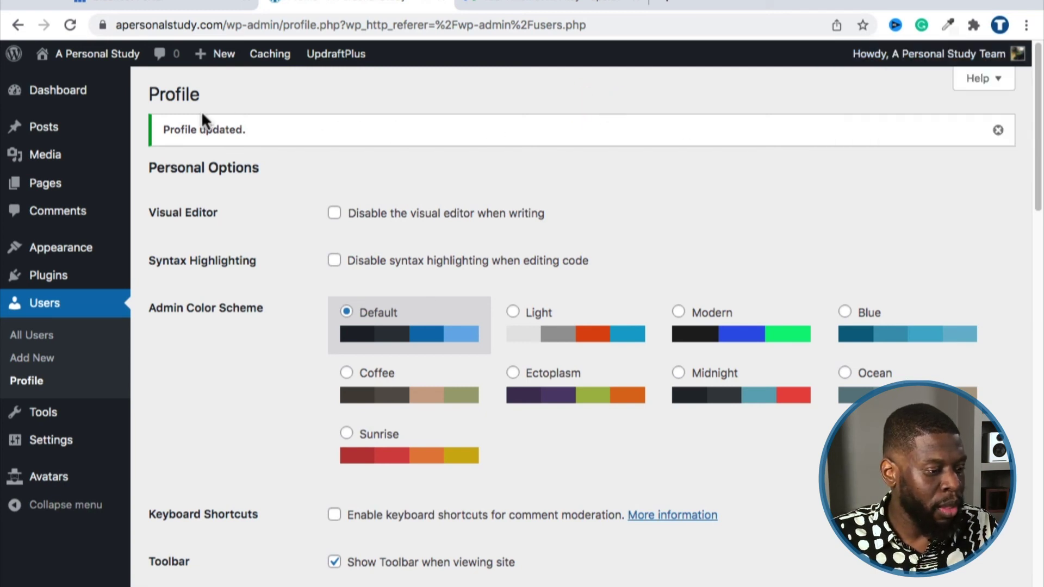
Step: Search plugins for 'autoptimize', then install and activate Autoptimize
mouse_move(65, 282)
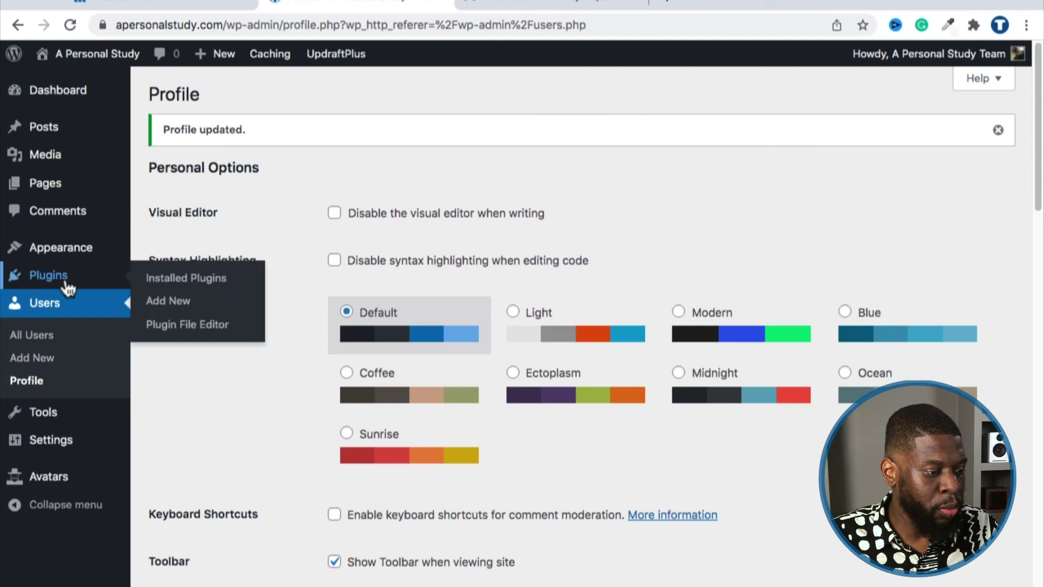
left_click(173, 303)
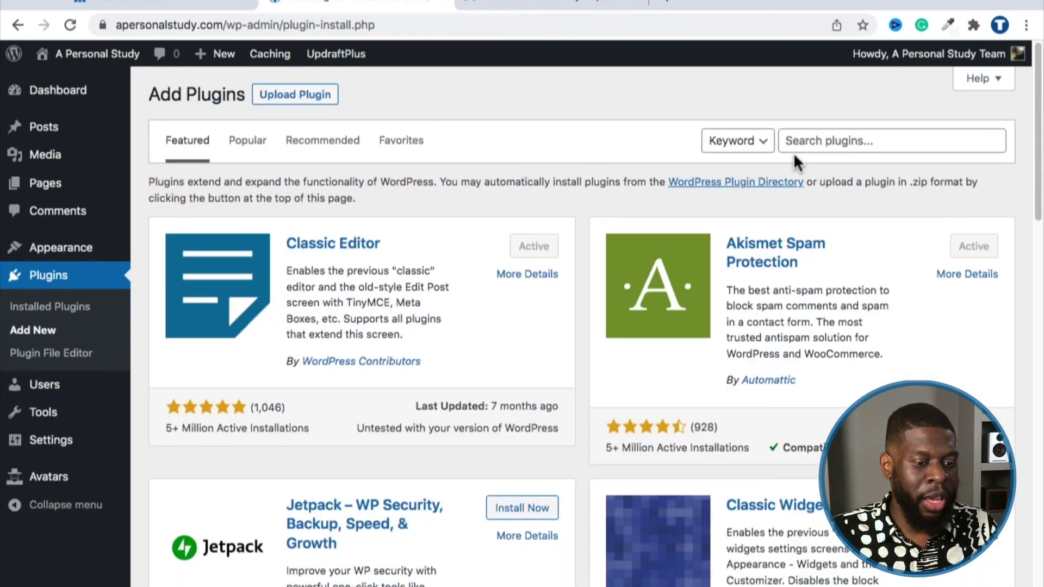
left_click(814, 137)
type("auto")
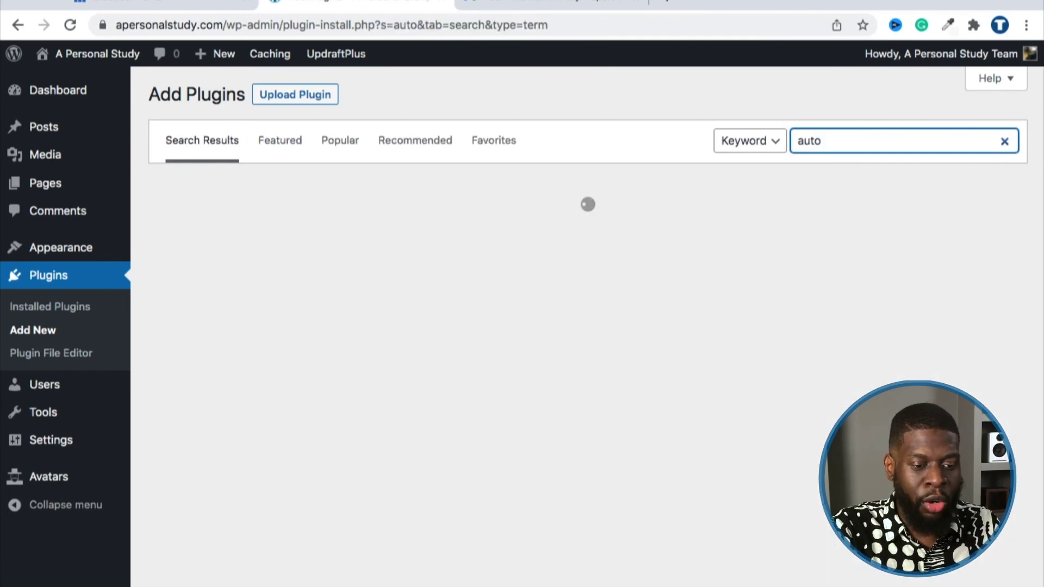
type("ptimi")
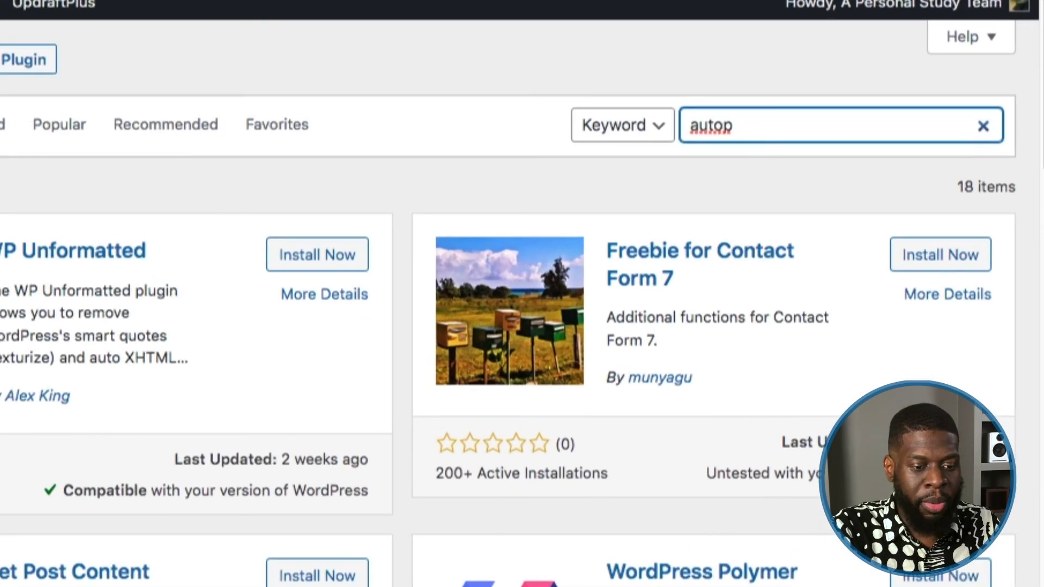
type("ze")
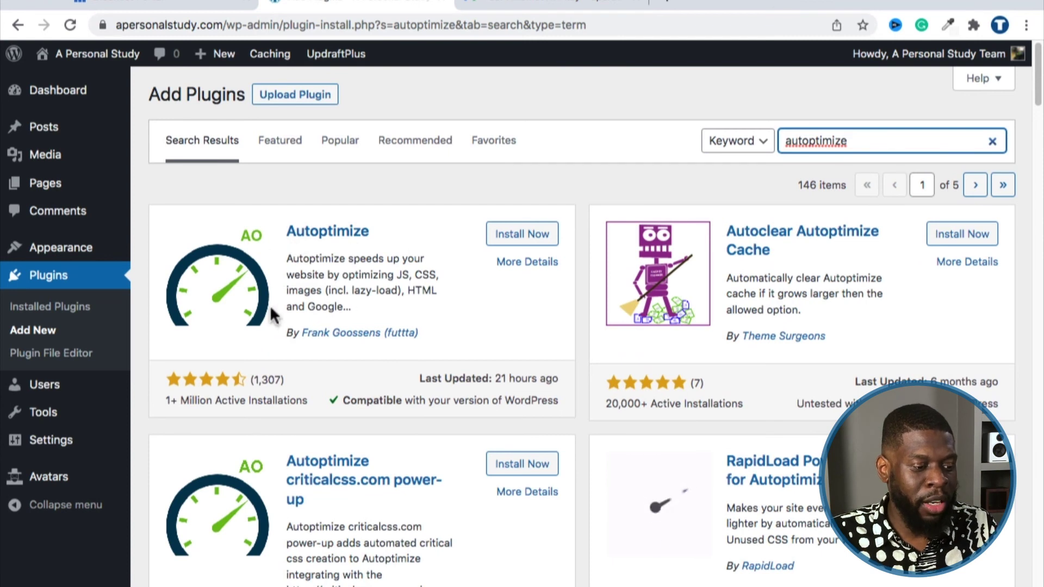
left_click(494, 241)
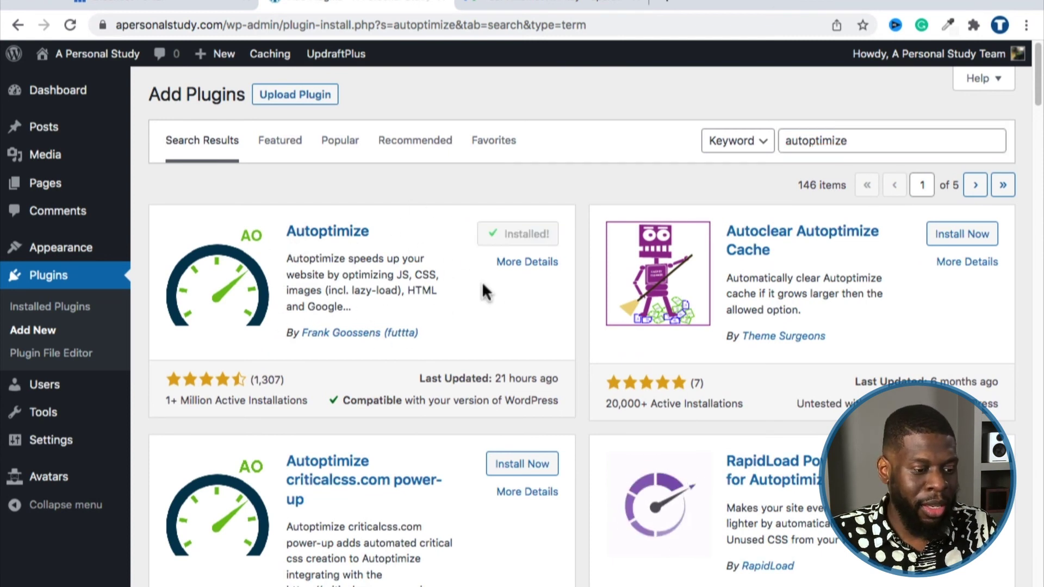
left_click(515, 244)
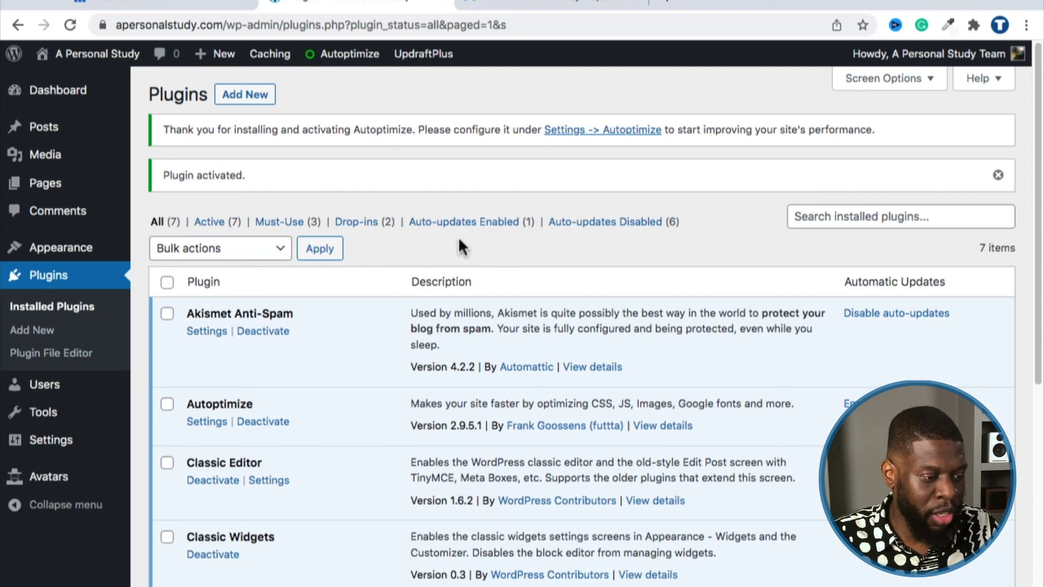
scroll(458, 236, "down", 2)
Step: In Autoptimize settings, enable Optimize JavaScript, CSS and HTML Code
left_click_drag(184, 325, 253, 321)
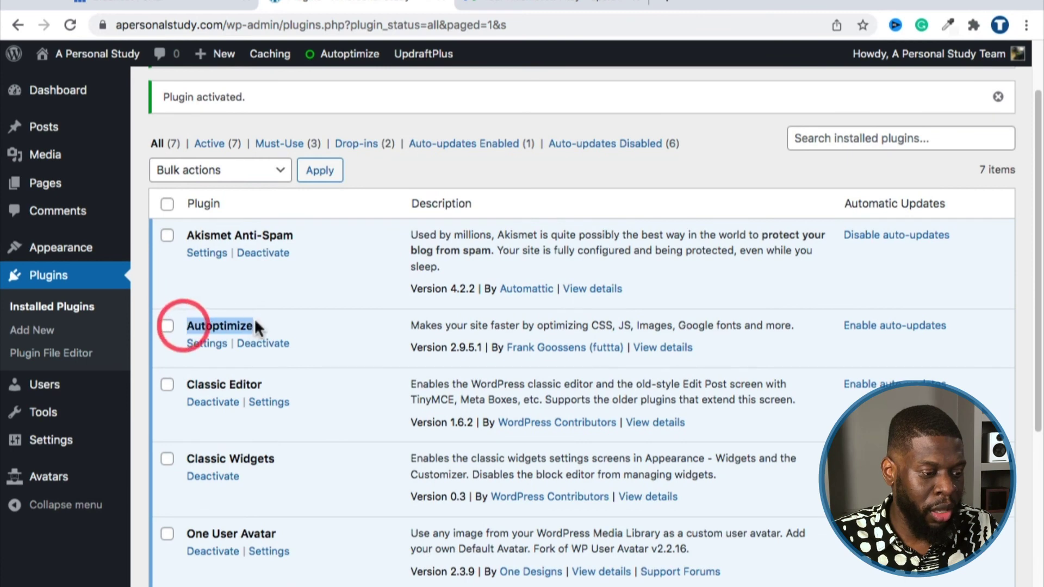
left_click(205, 347)
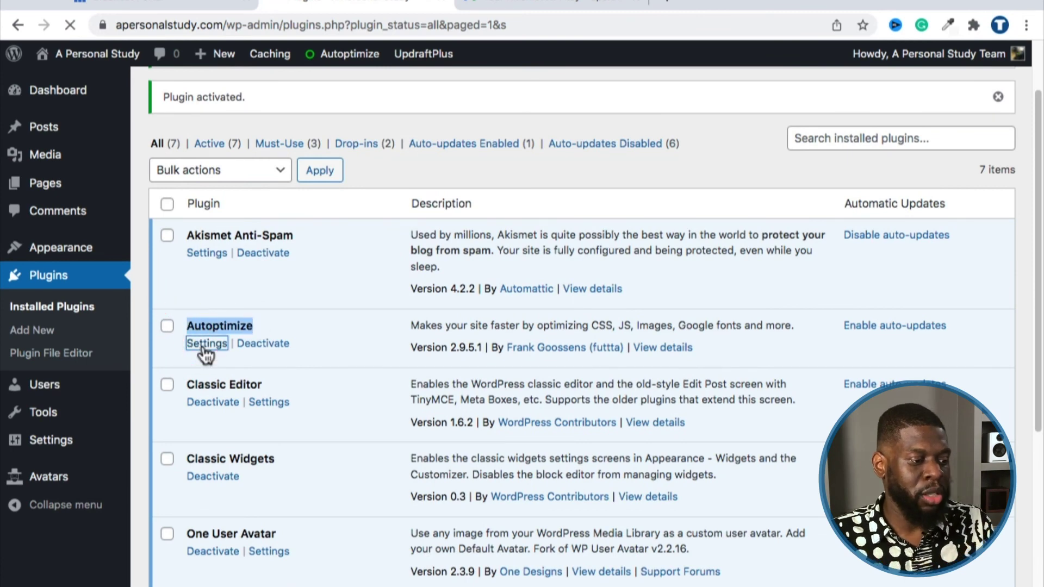
scroll(423, 290, "down", 2)
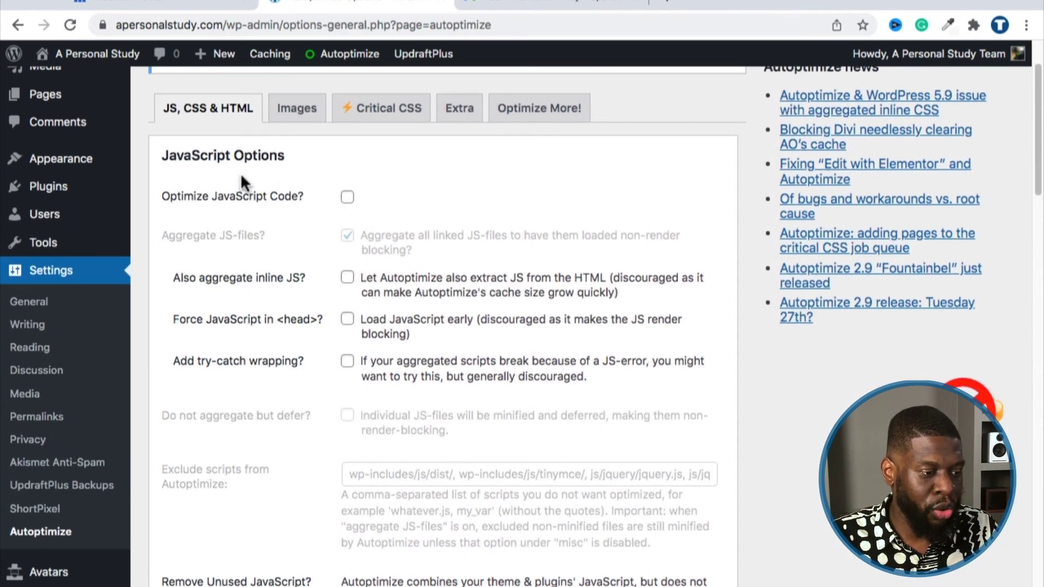
left_click_drag(170, 197, 294, 196)
left_click(347, 197)
scroll(346, 207, "down", 5)
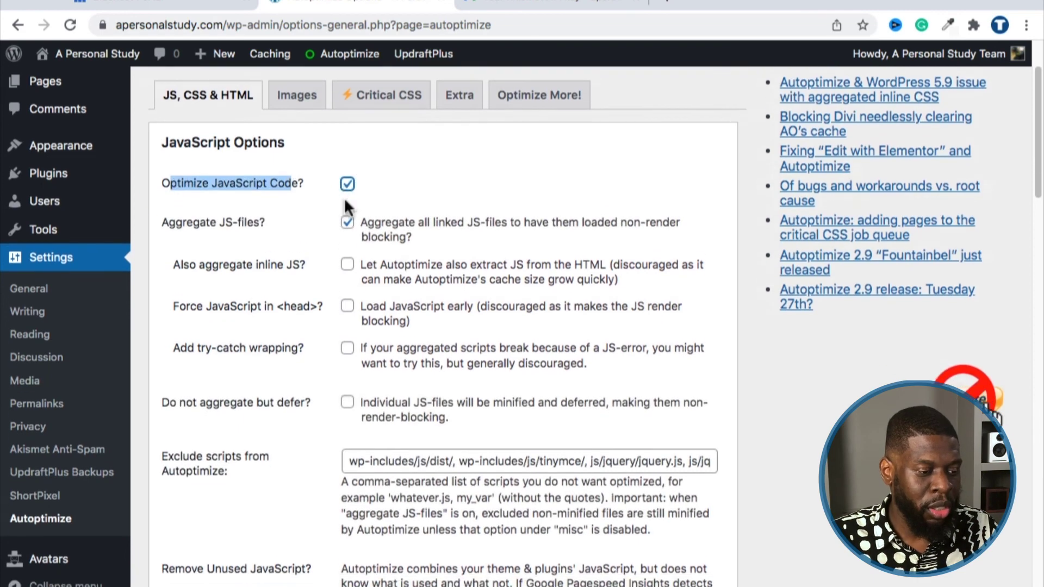
scroll(346, 206, "down", 3)
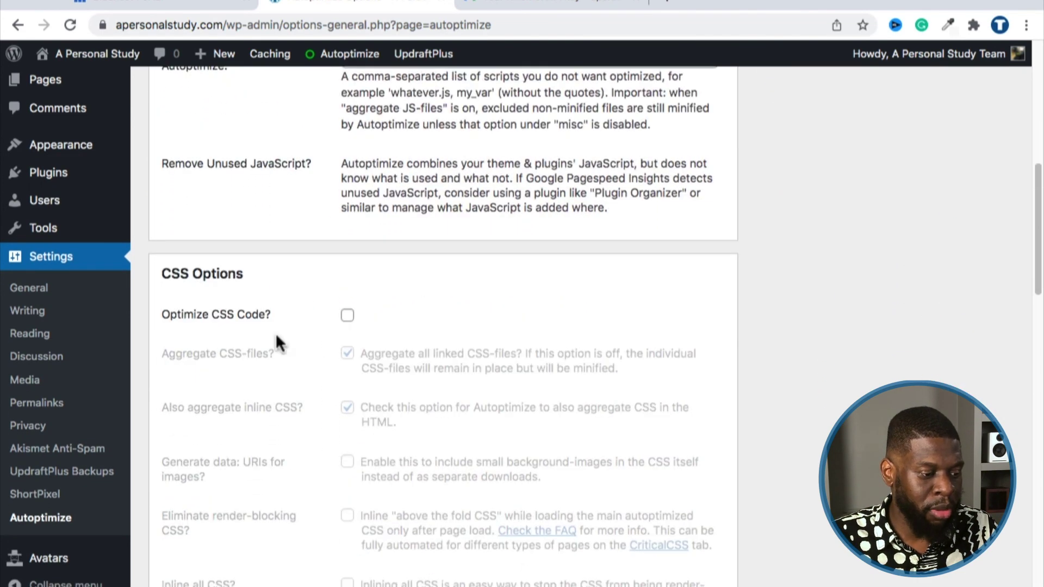
left_click(348, 320)
scroll(272, 310, "down", 9)
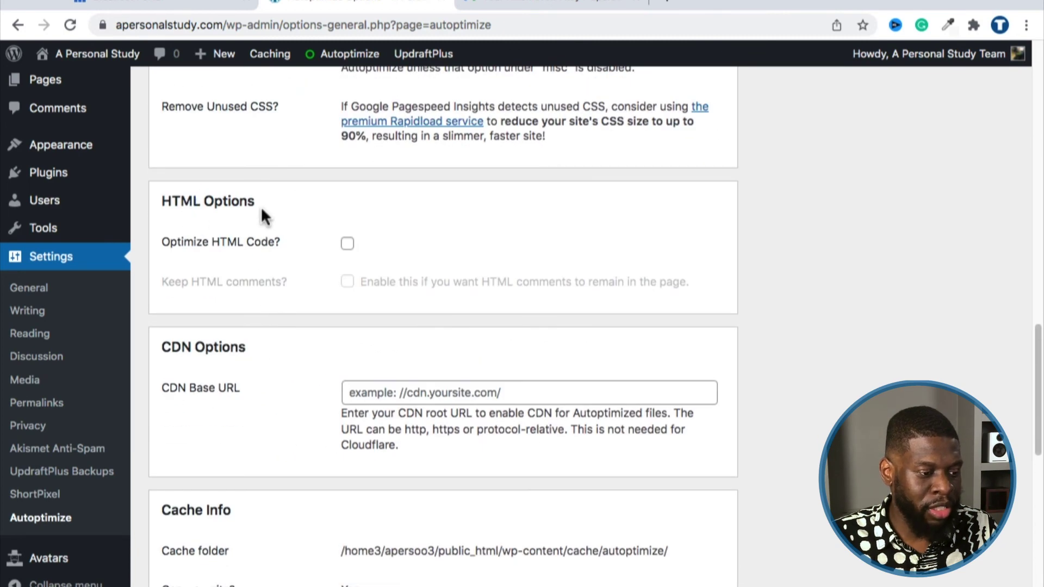
left_click(348, 246)
Step: Save the settings with Empty Cache and dismiss the image optimization and page caching notices
scroll(328, 302, "down", 11)
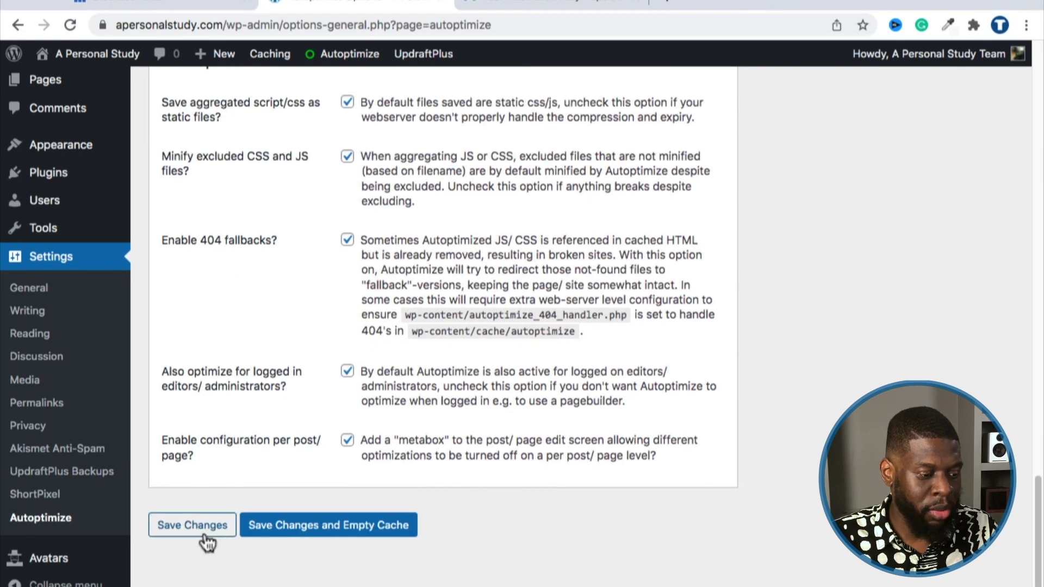
left_click(296, 530)
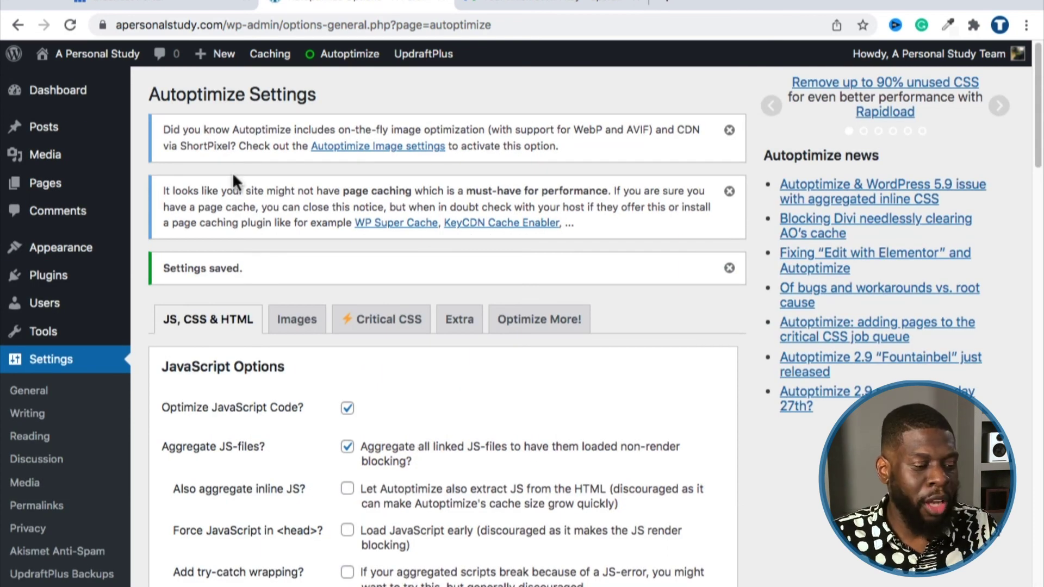
left_click(728, 132)
left_click(729, 131)
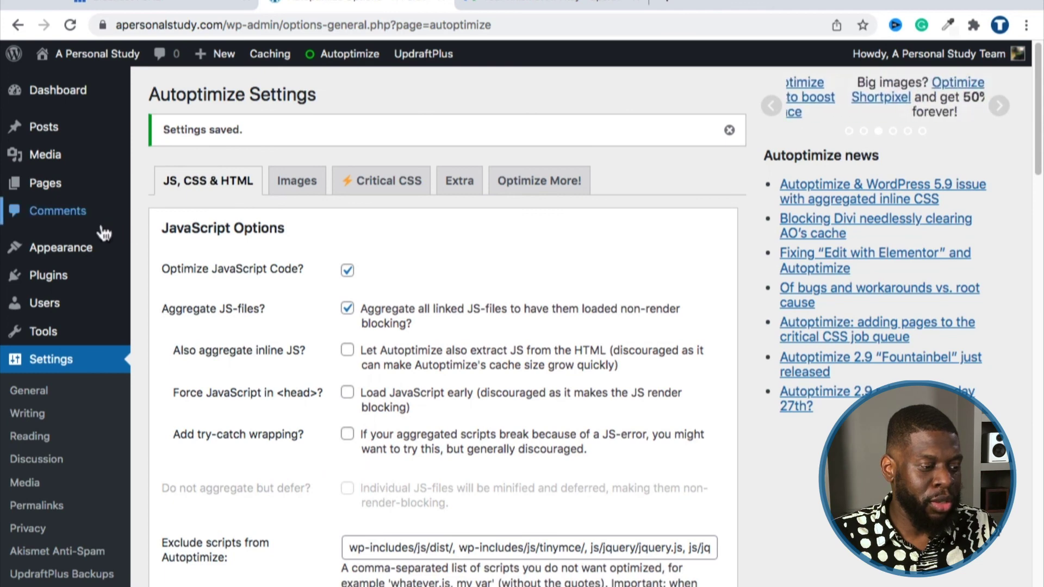
Step: Return to Installed Plugins and scroll through the seven active plugins
mouse_move(64, 272)
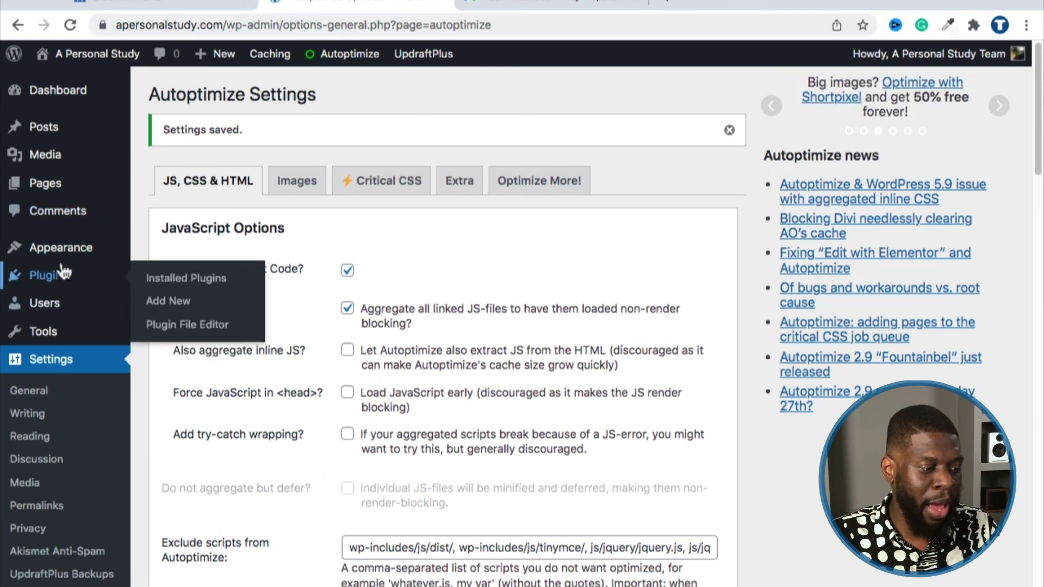
left_click(154, 276)
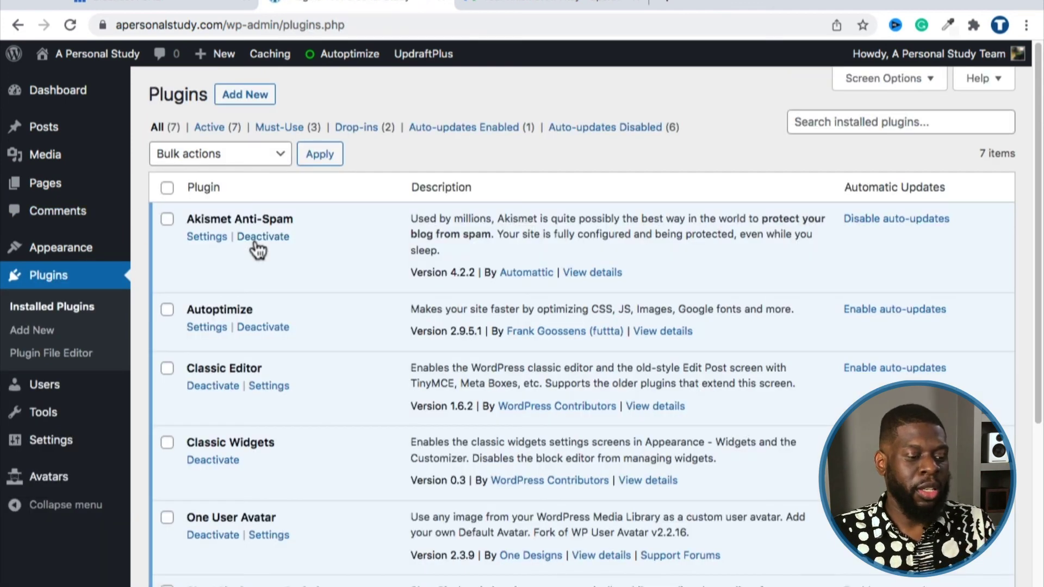
scroll(256, 239, "down", 2)
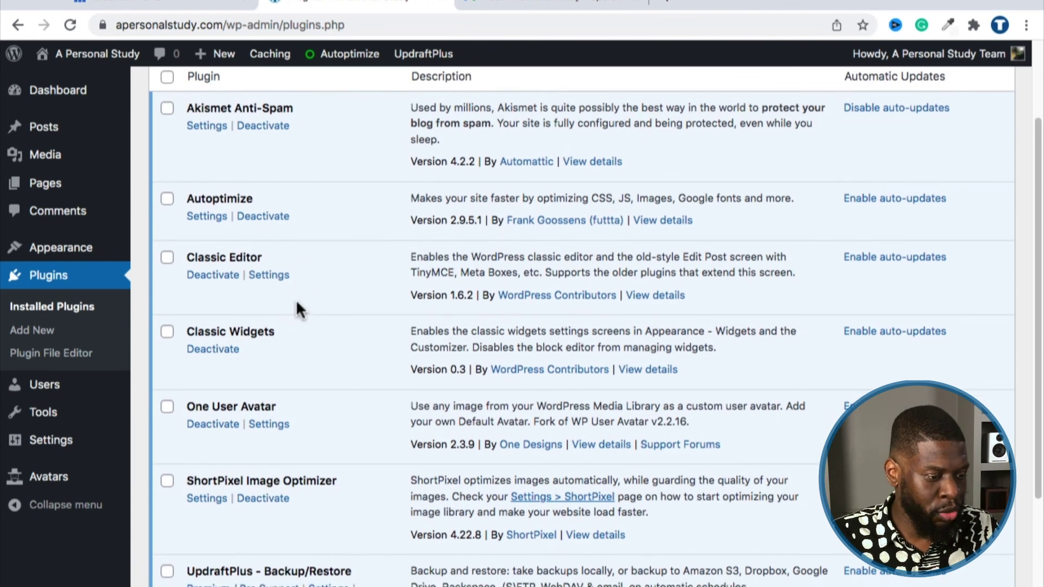
scroll(302, 326, "down", 2)
scroll(466, 167, "up", 5)
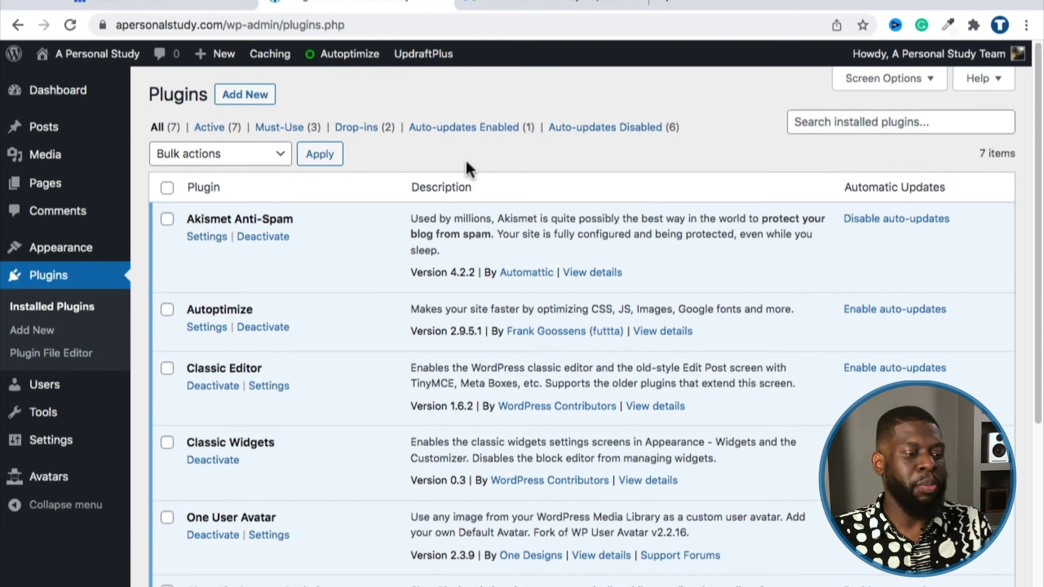